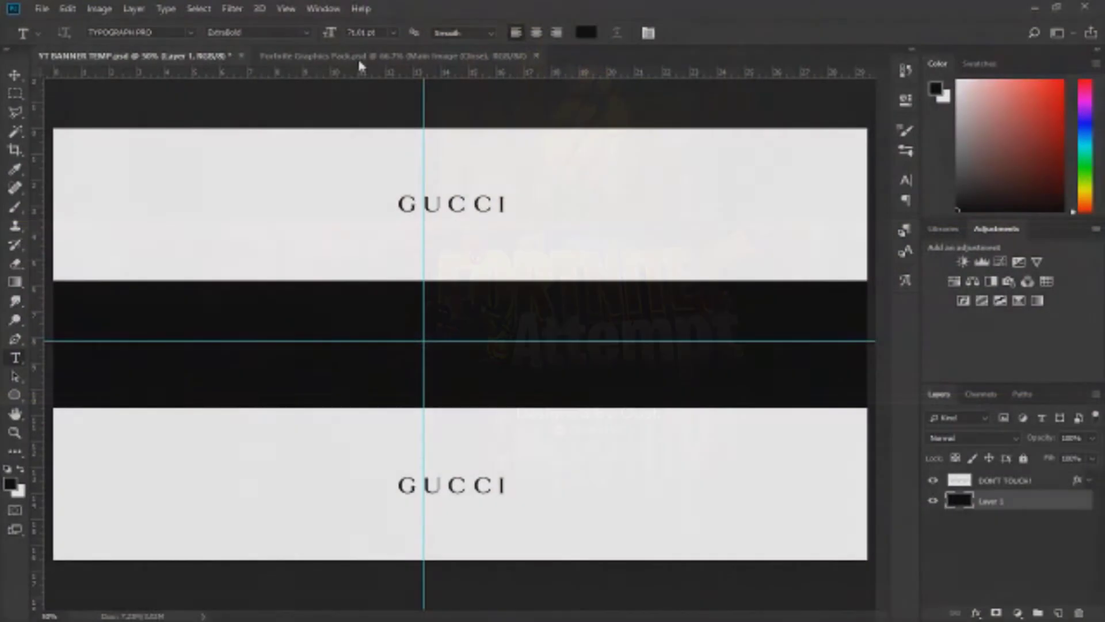
- In the Fortnite Graphics Pack document, hide the Main Image and Read Me layers and expand the Fortnite Pack group
left_click(357, 57)
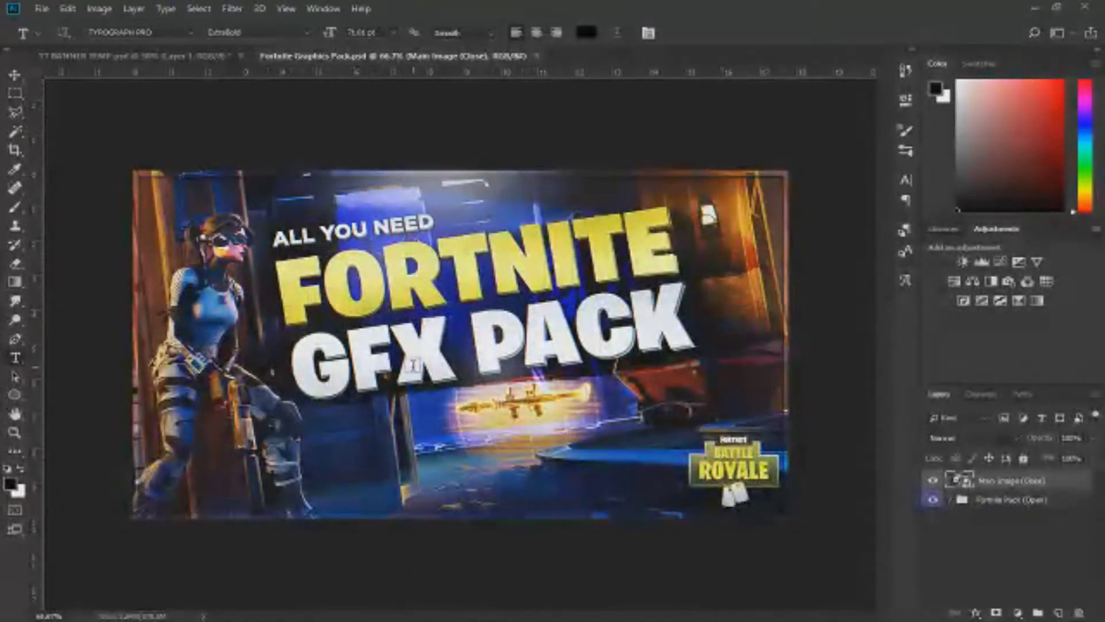
left_click(934, 482)
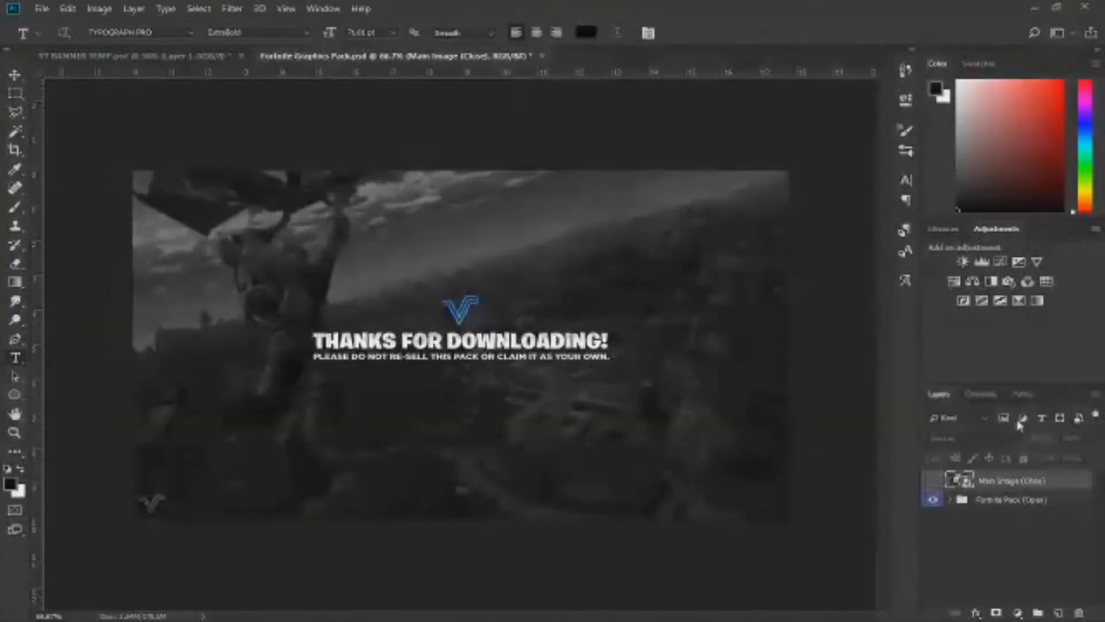
left_click(950, 500)
left_click(935, 520)
- Copy the Colour Corrections group from the graphics pack into the YT BANNER TEMP document
scroll(937, 523, "down", 1)
scroll(936, 523, "up", 1)
scroll(935, 524, "down", 1)
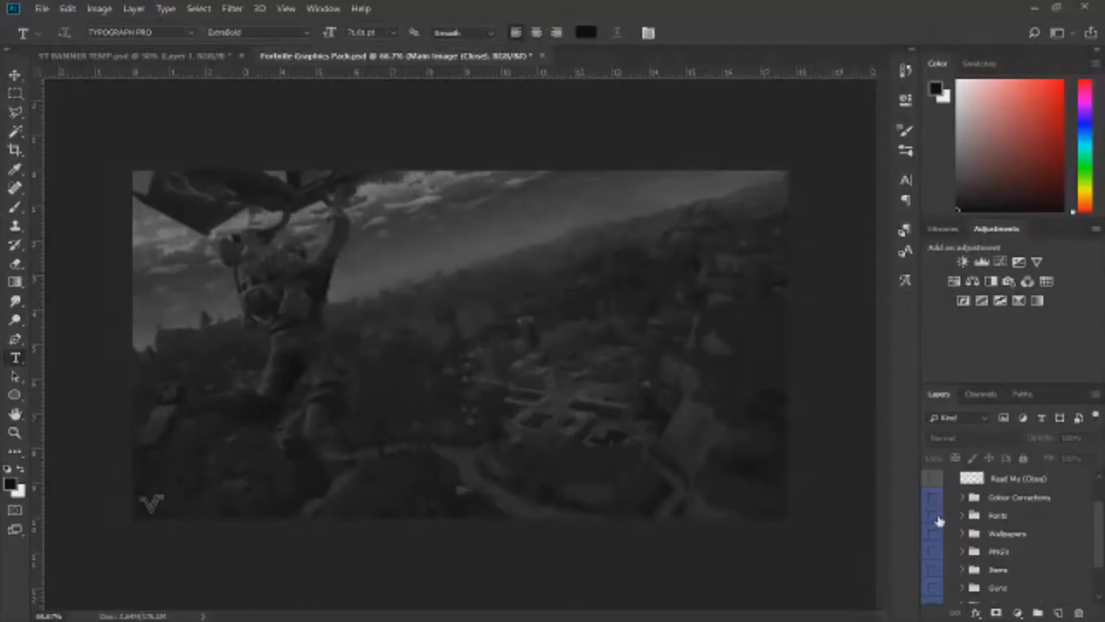
left_click(995, 499)
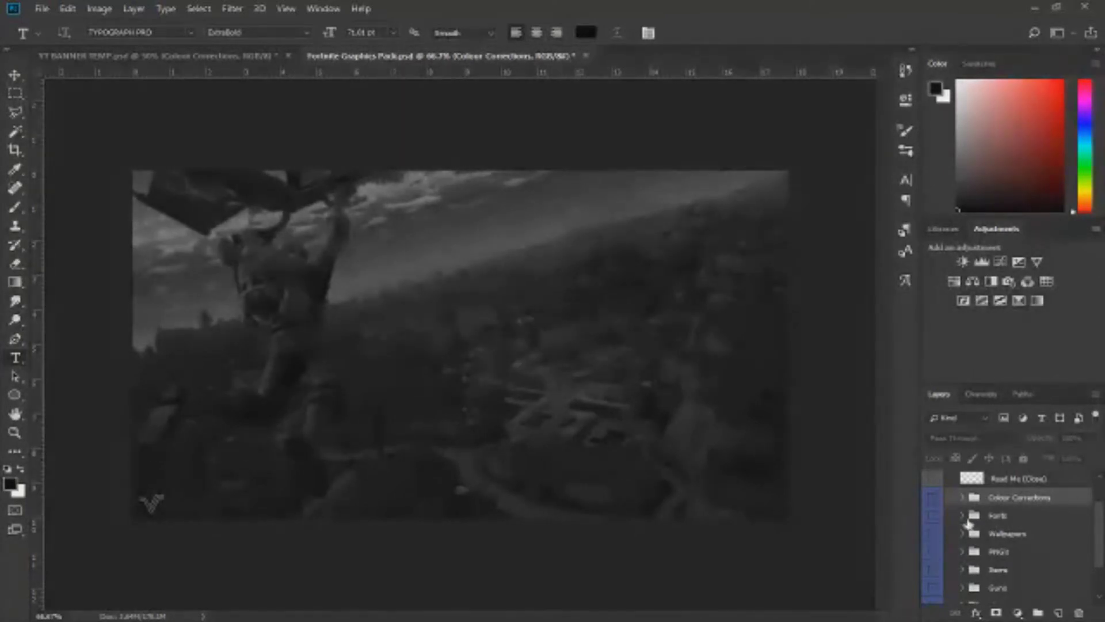
- Show the pack's Fonts group to view its sample fonts, and hide it again
left_click(933, 516)
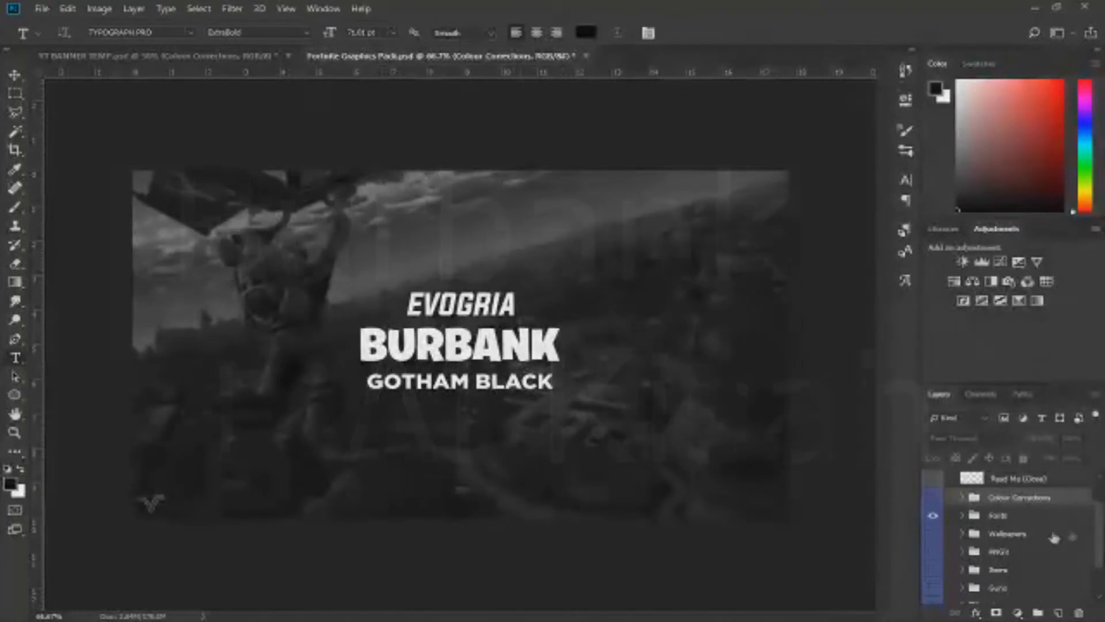
left_click(932, 516)
- Show the glider wallpaper with the pink sky in the Wallpapers group and copy it onto the banner's dark central strip
left_click(962, 534)
scroll(1008, 536, "down", 3)
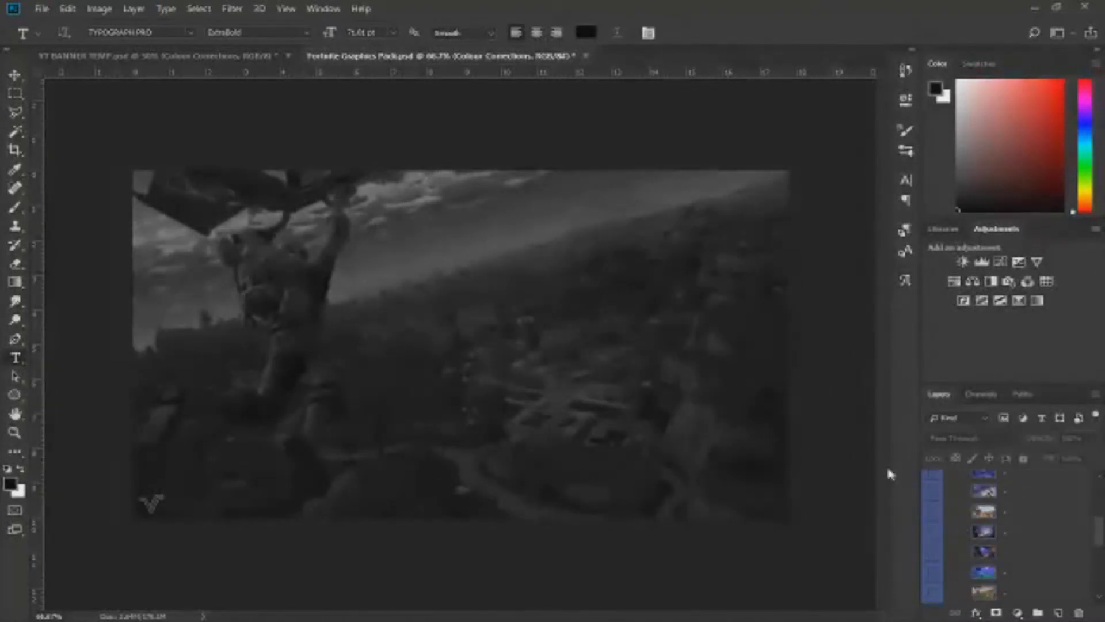
left_click(935, 551)
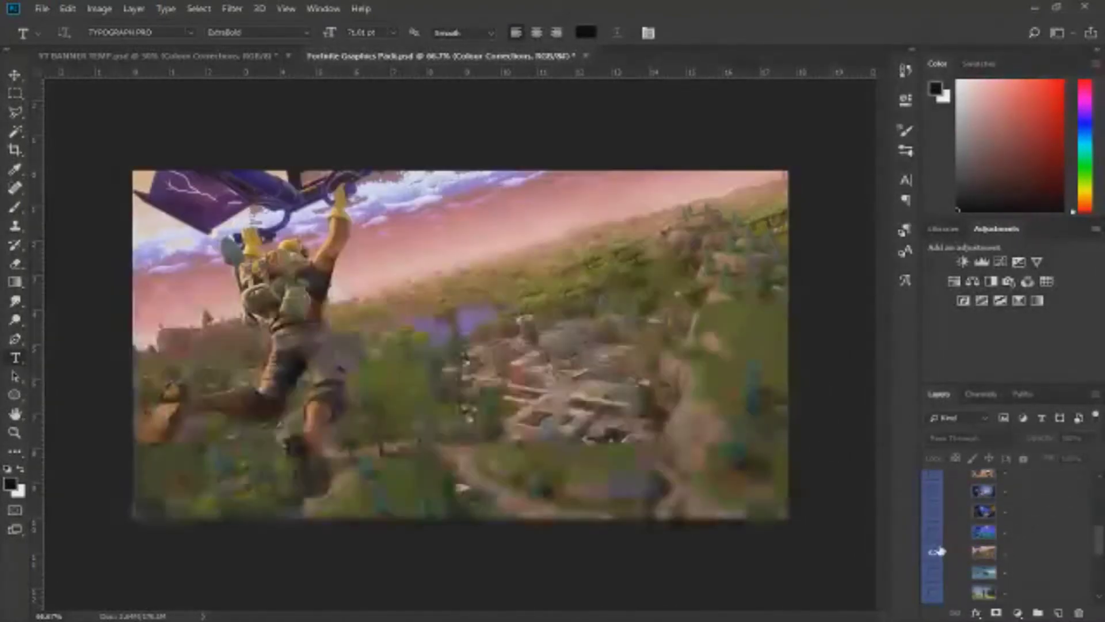
left_click(1024, 553)
left_click(14, 75)
left_click_drag(371, 288, 306, 361)
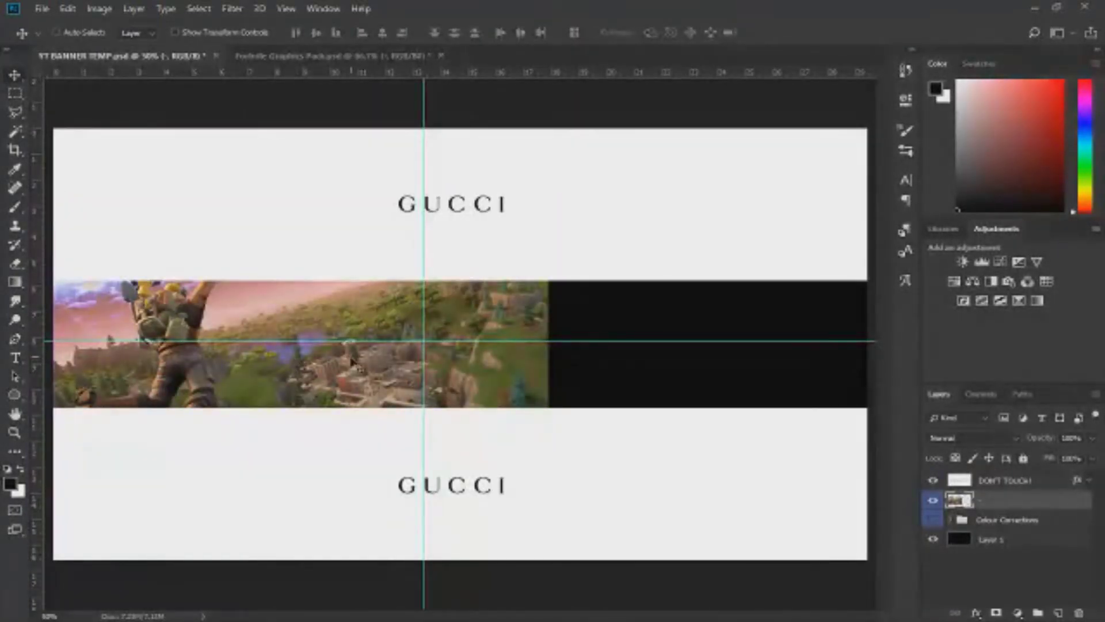
- Duplicate the wallpaper layer, flip the copy horizontally and place it beside the original to fill the rest of the strip
scroll(359, 368, "down", 2)
scroll(393, 403, "up", 1)
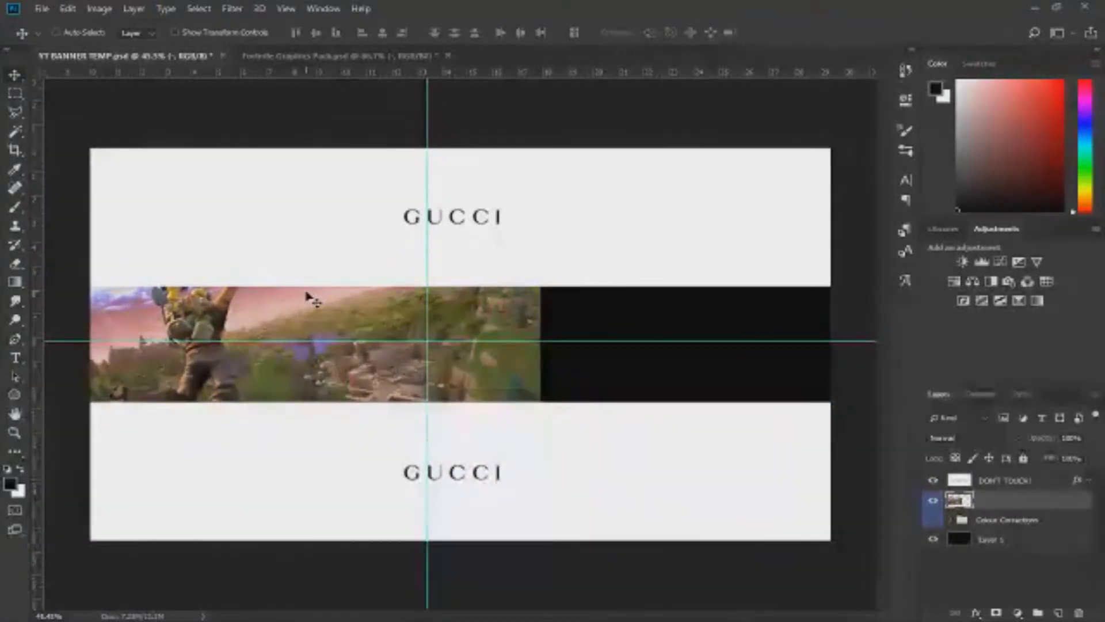
key("ctrl+j")
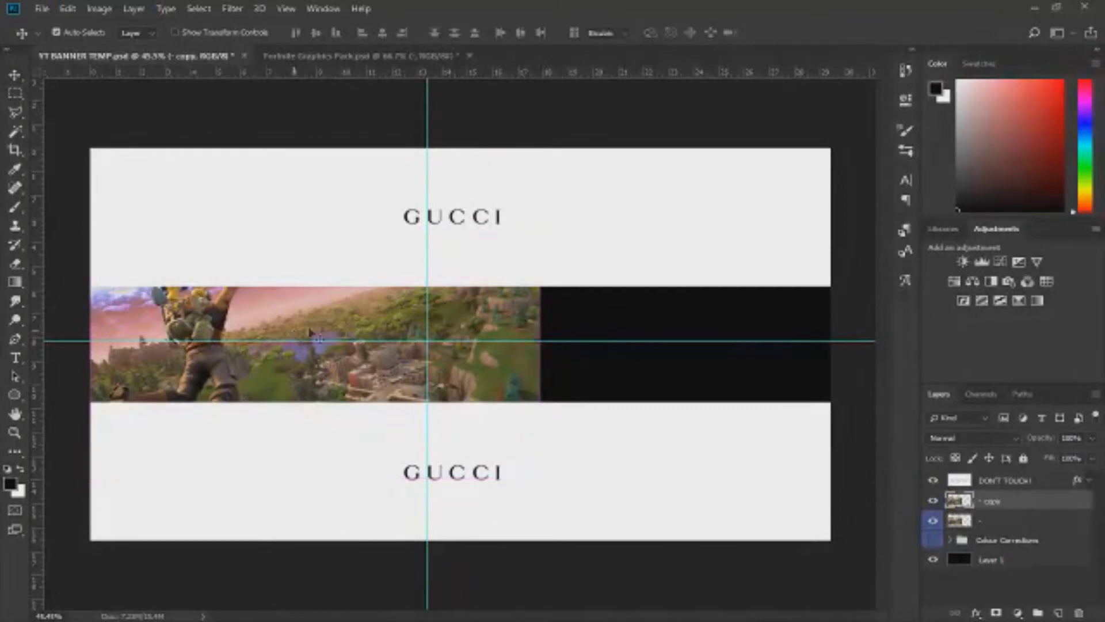
key("ctrl+t")
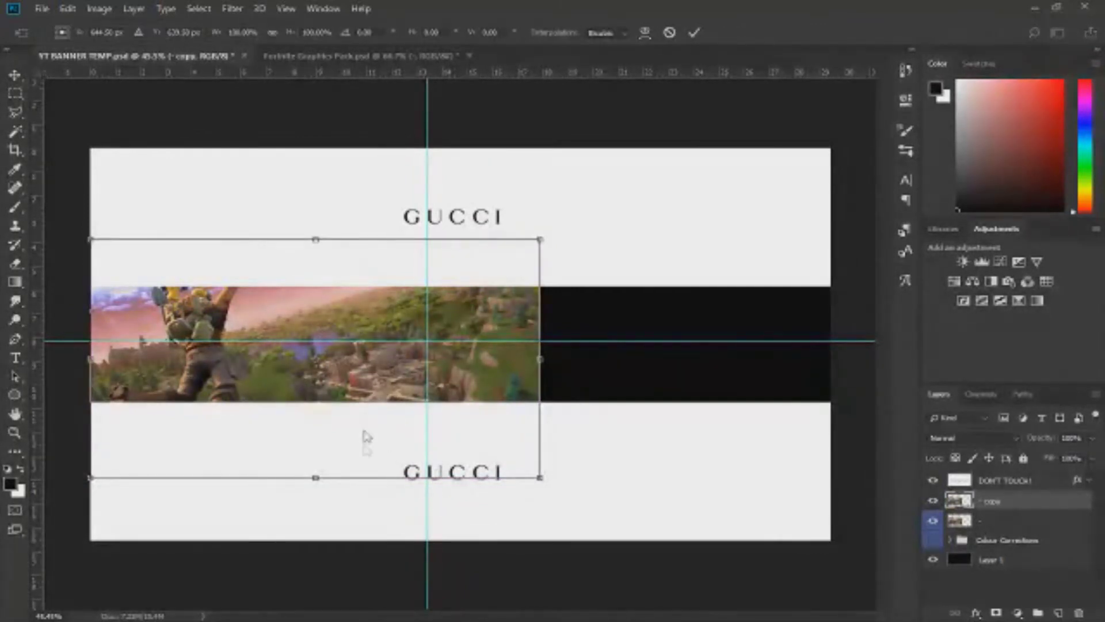
left_click(389, 514)
left_click_drag(326, 314, 776, 339)
left_click(695, 33)
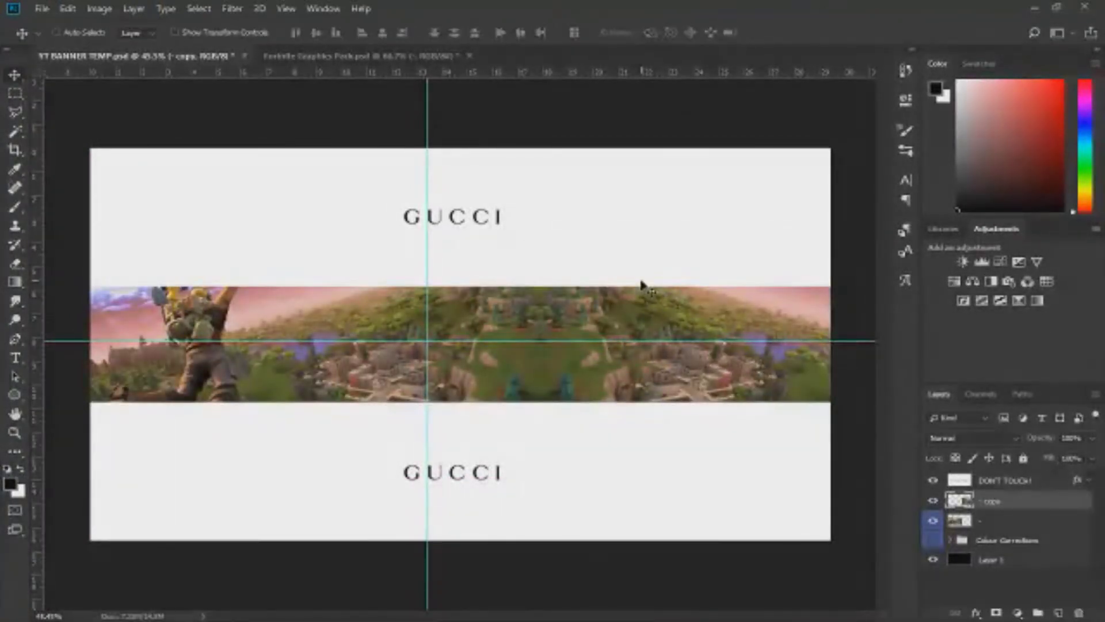
- Select both wallpaper layers and nudge them together to the left along the strip
left_click(1002, 527, "shift")
key("Left")
key("Left")
key("Left")
key("Left")
key("Left")
key("Left")
key("Left")
key("Left")
key("Left")
key("Left")
key("Left")
key("Left")
key("Left")
key("Left")
key("Left")
key("Left")
key("Left")
key("Left")
key("Left")
key("Left")
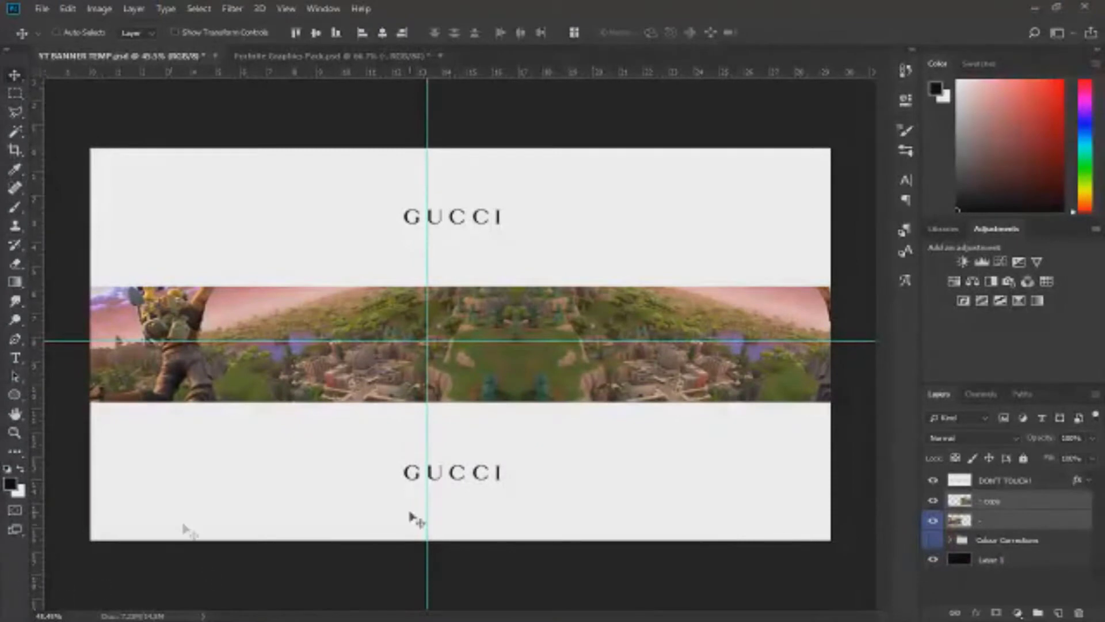
- Move the Colour Corrections group above the wallpaper layers, make it visible and hide its Test Image layer
left_click_drag(993, 542, 1019, 492)
left_click(937, 501)
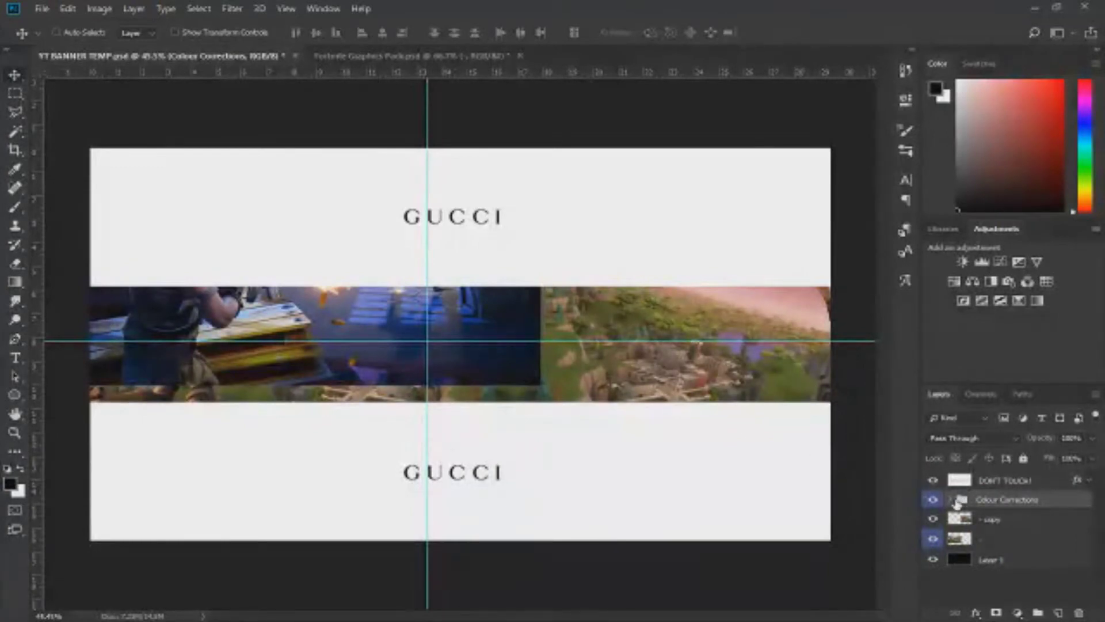
left_click(953, 500)
left_click(932, 575)
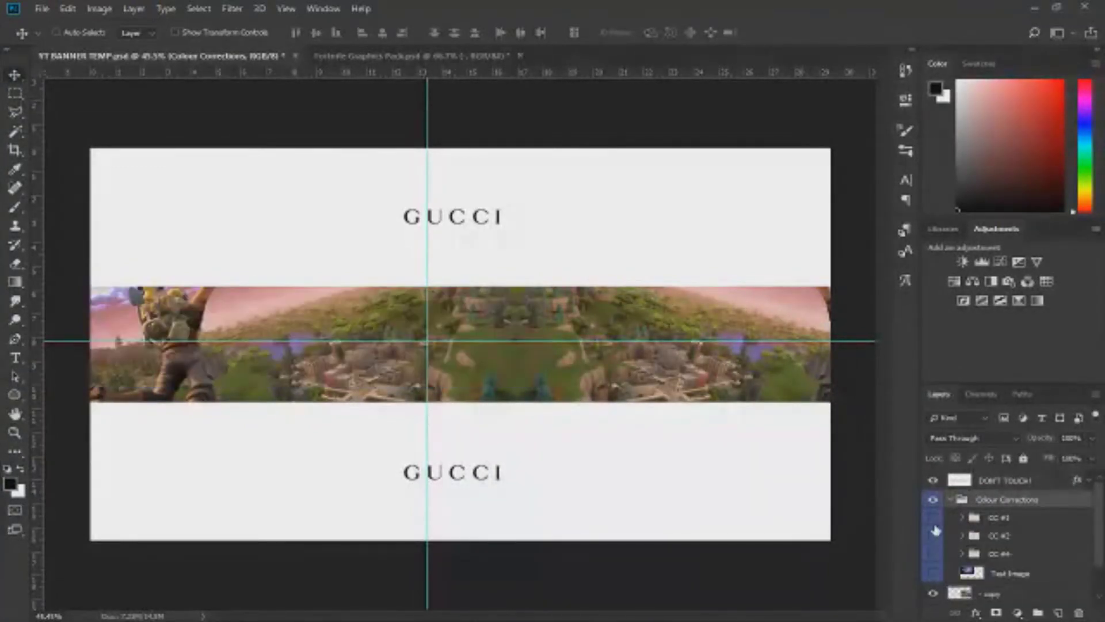
left_click(933, 517)
left_click(932, 516)
- Merge the mirrored wallpaper copy with the original wallpaper layer
left_click(15, 358)
scroll(1005, 552, "down", 1)
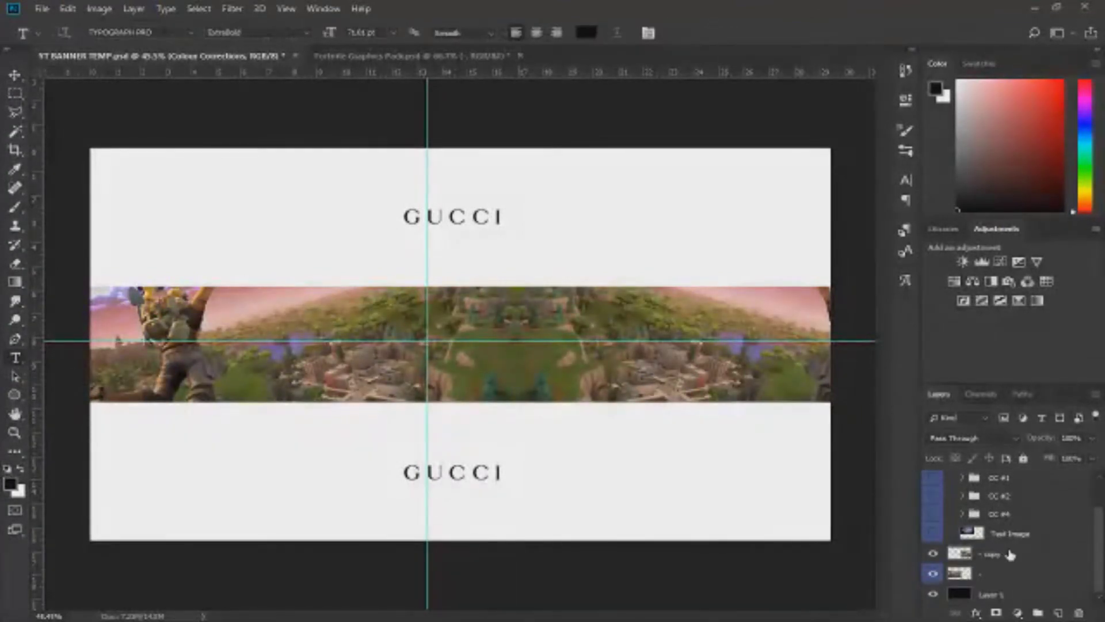
left_click(1010, 555)
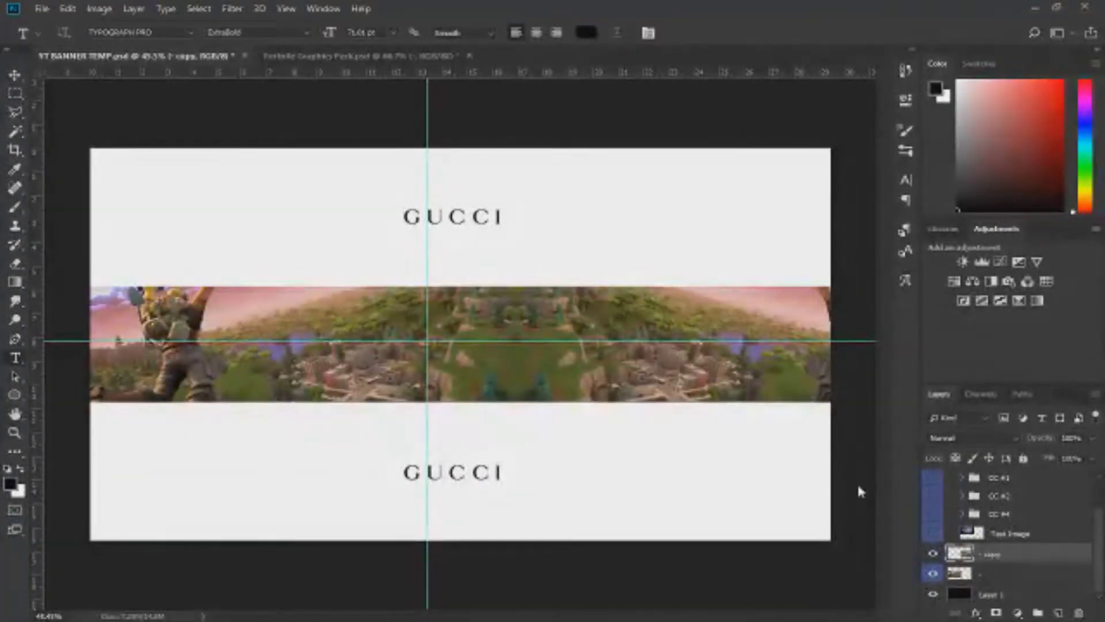
key("ctrl+e")
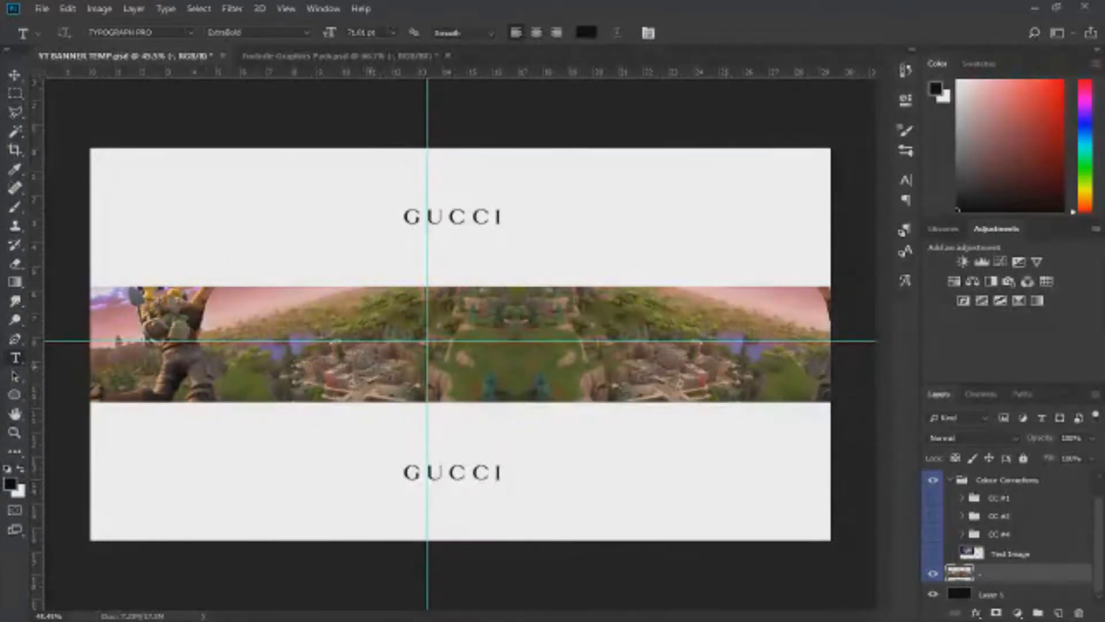
- Start a text layer on the banner strip, setting the size to about 135 pt and the font to Burbank Big Condensed Bold
left_click(393, 382)
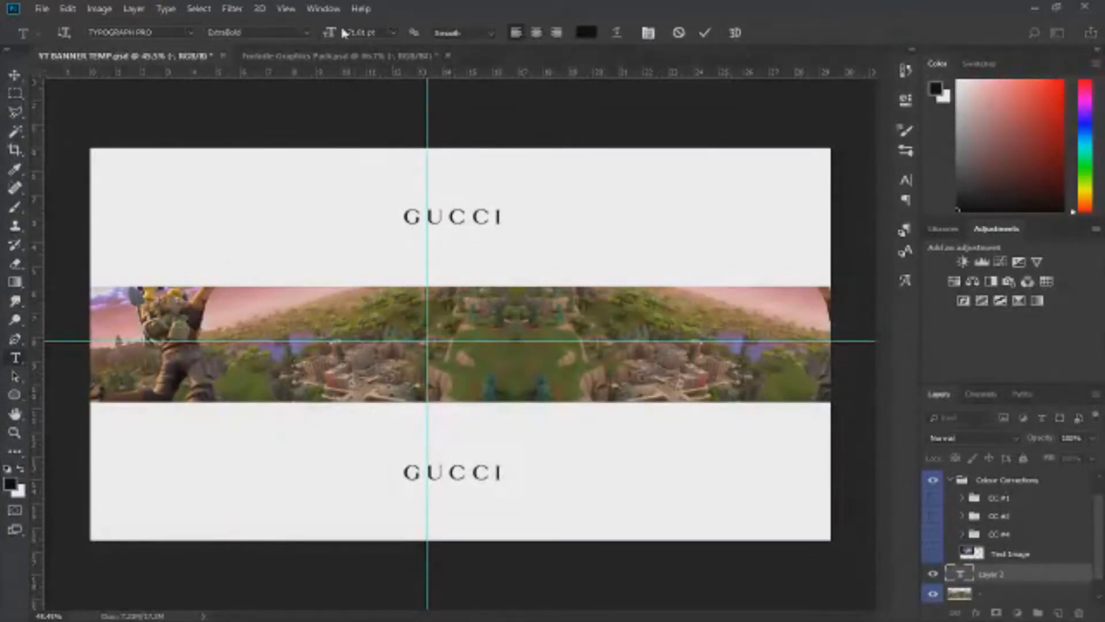
left_click_drag(327, 33, 375, 42)
type("FO")
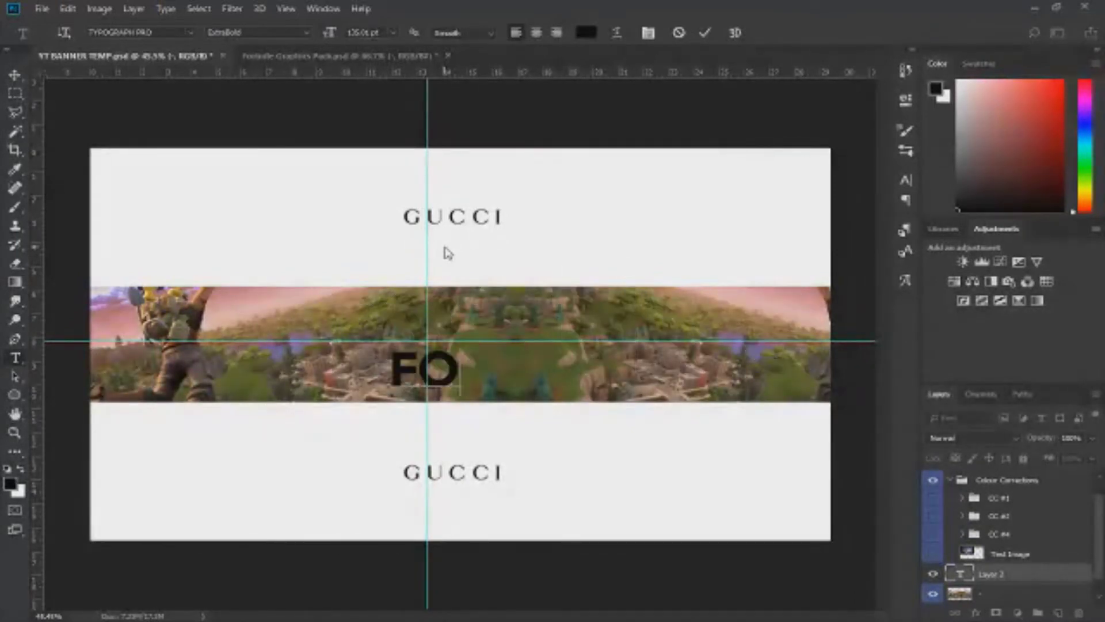
key("BackSpace")
key("BackSpace")
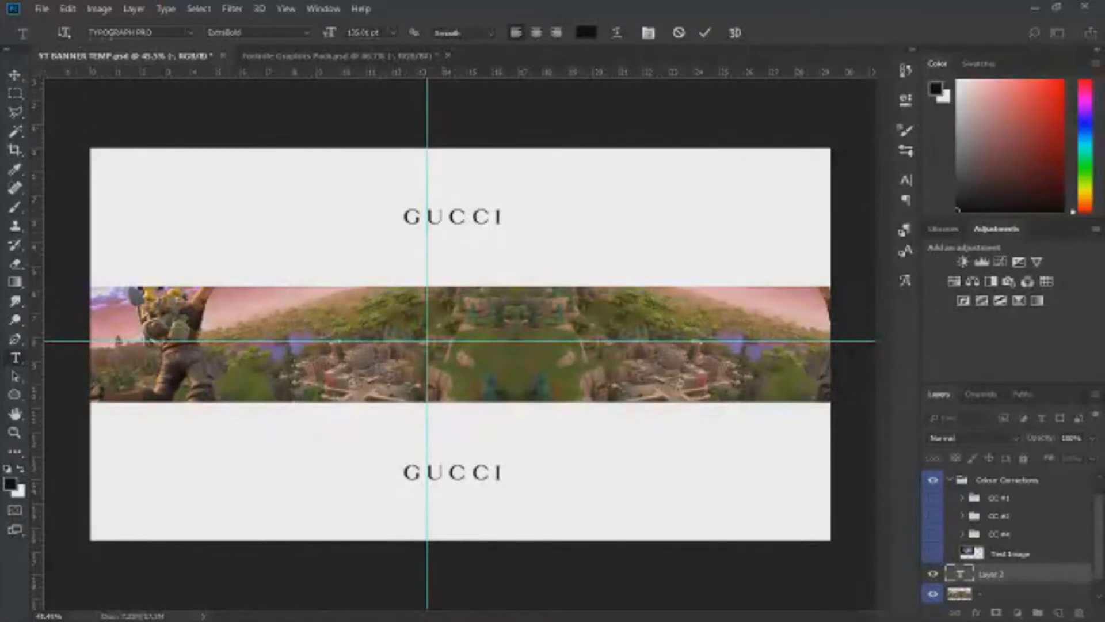
left_click(122, 33)
type("Burbank Big Condensed")
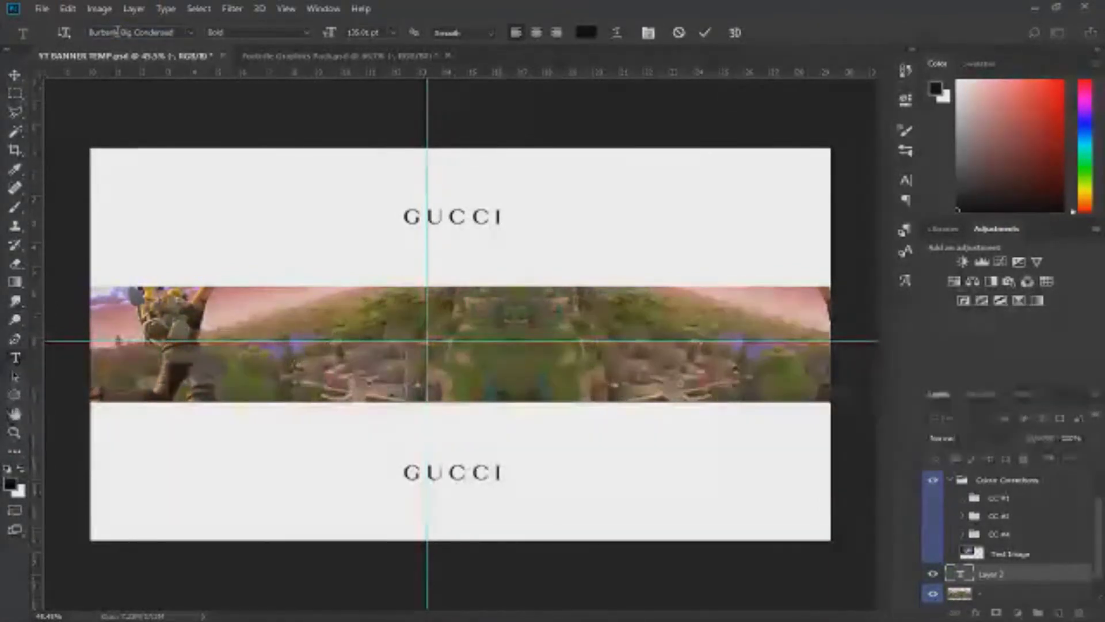
- Enter the text FORTNITE and move it to the centre of the banner strip
type("BU")
key("BackSpace")
key("BackSpace")
type("FORTNITE")
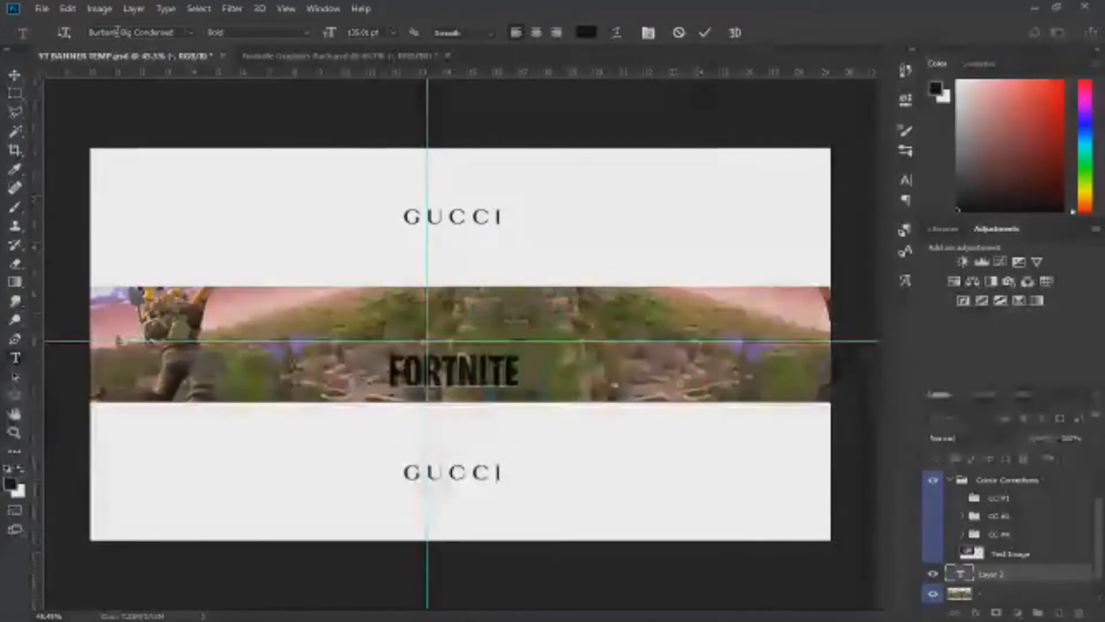
key("ctrl+Return")
key("v")
left_click_drag(488, 387, 493, 362)
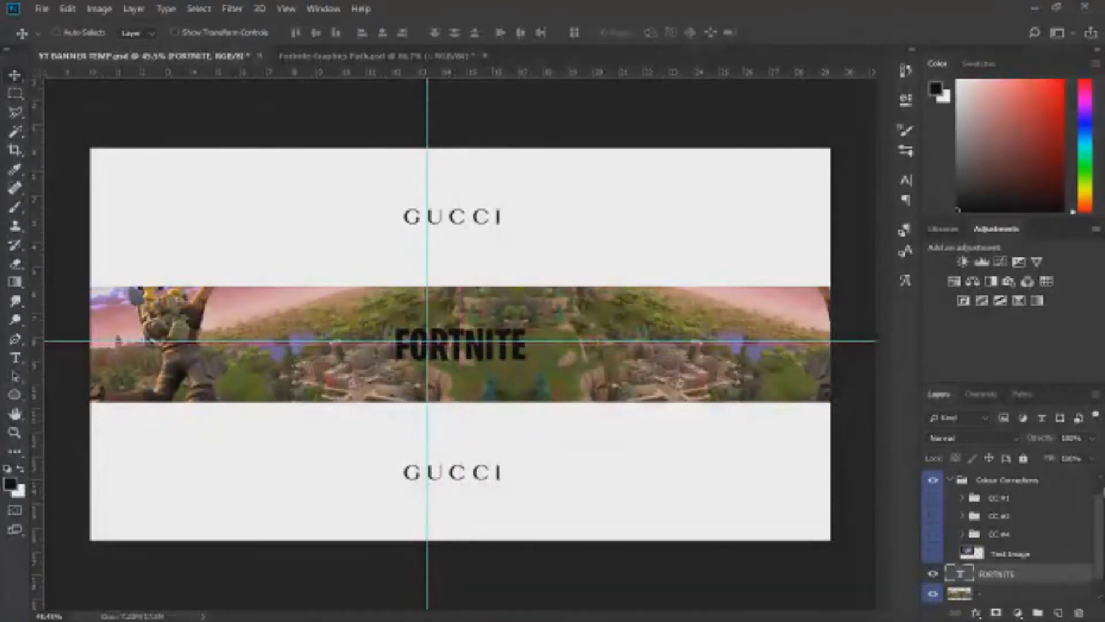
- Rasterize the FORTNITE text and give it a yellow Gradient Overlay, with the effect rasterized into the layer
right_click(1055, 578)
double_click(1055, 579)
left_click(546, 279)
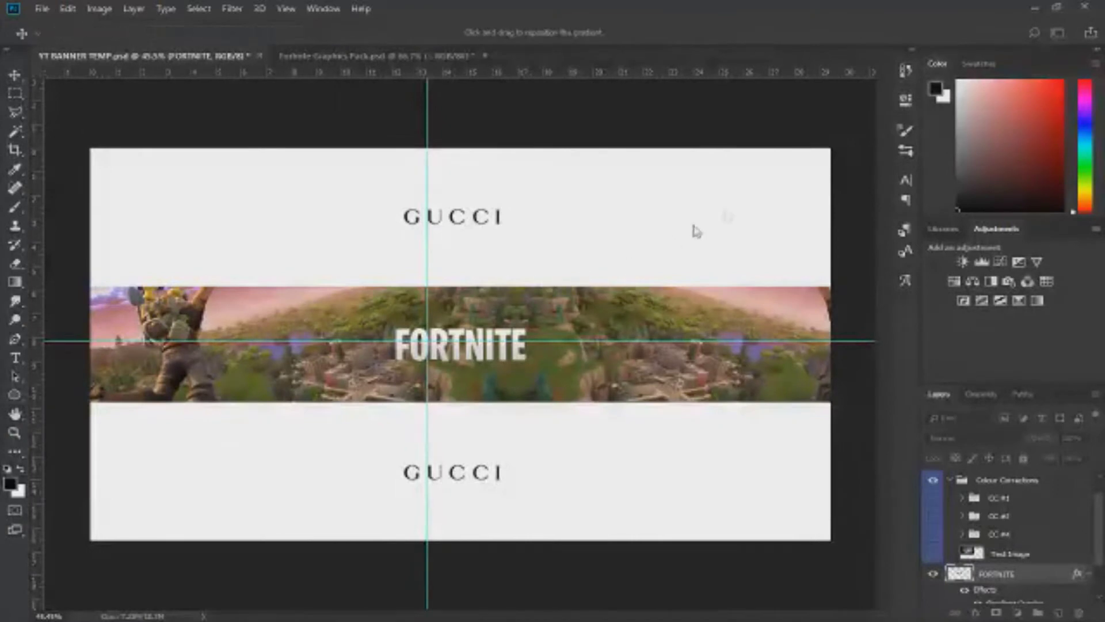
key("i")
left_click(593, 409)
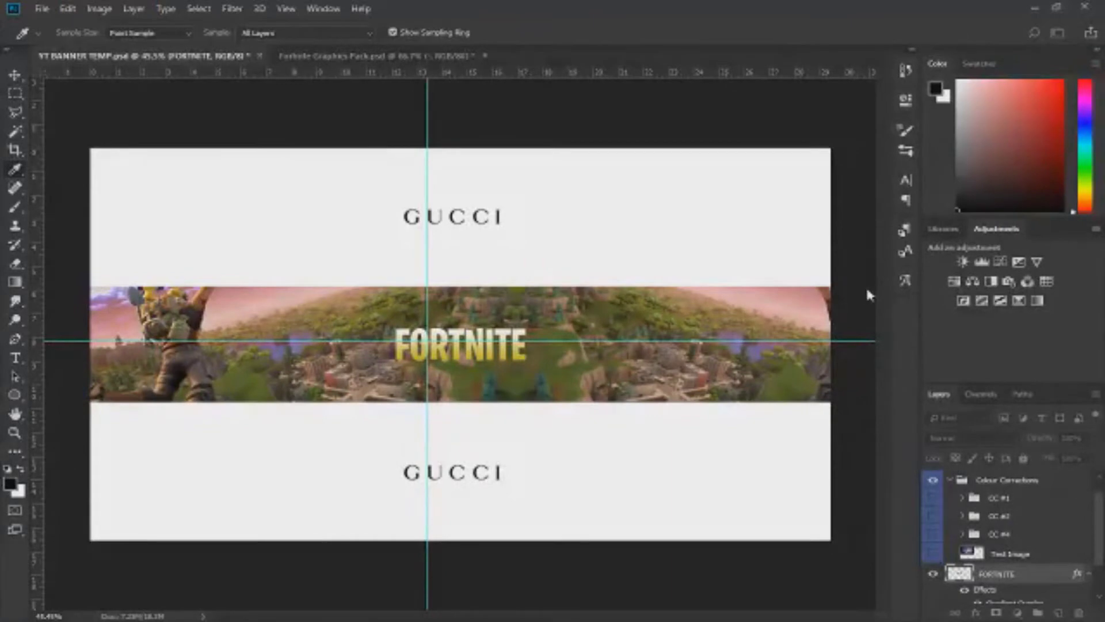
key("Escape")
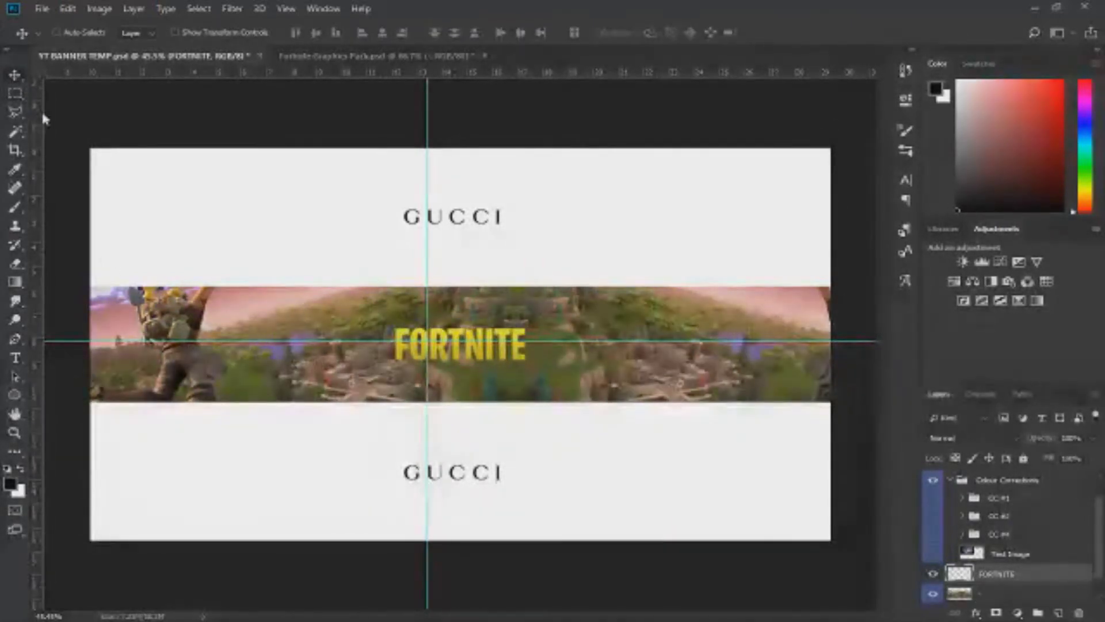
- Create four copies of the FORTNITE layer beneath the original, each offset slightly down and left to build a 3D extrusion
key("ctrl+j")
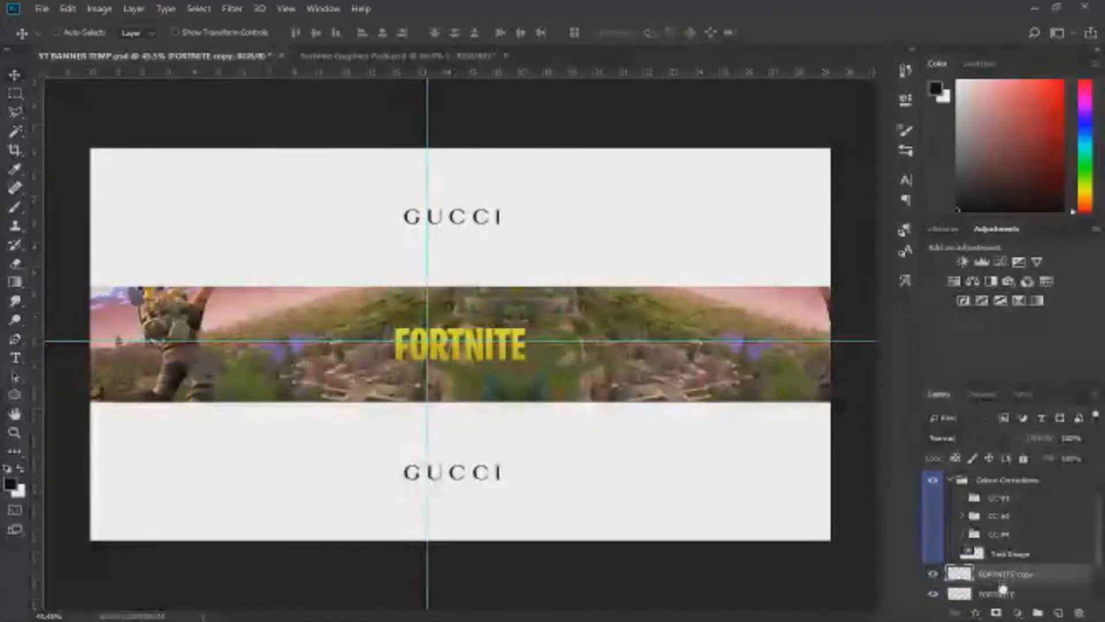
left_click_drag(994, 610, 992, 606)
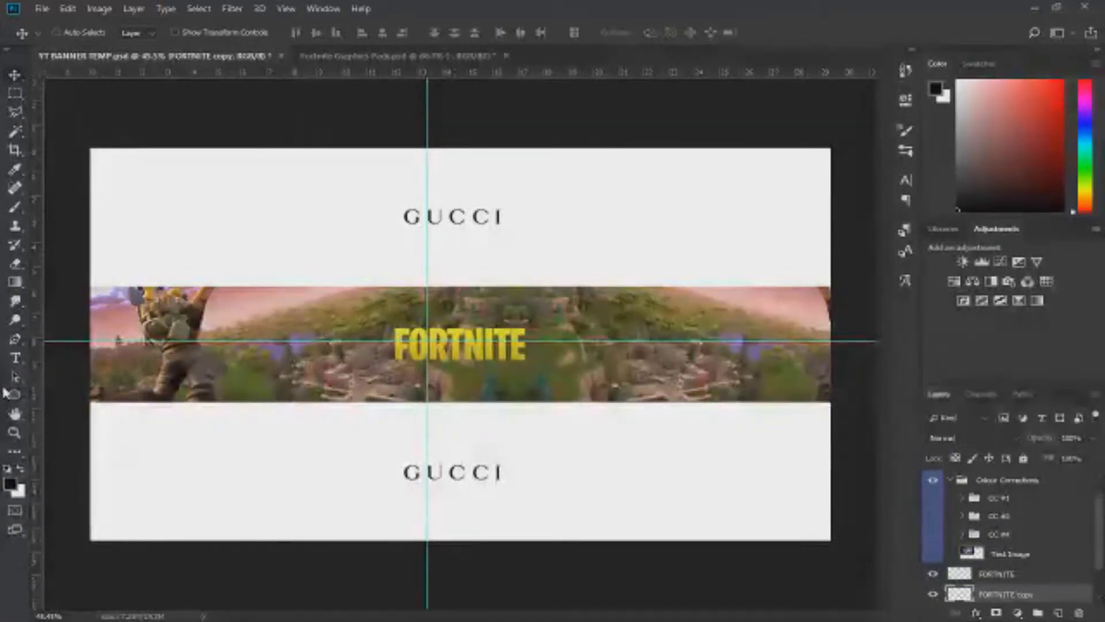
key("ctrl+j")
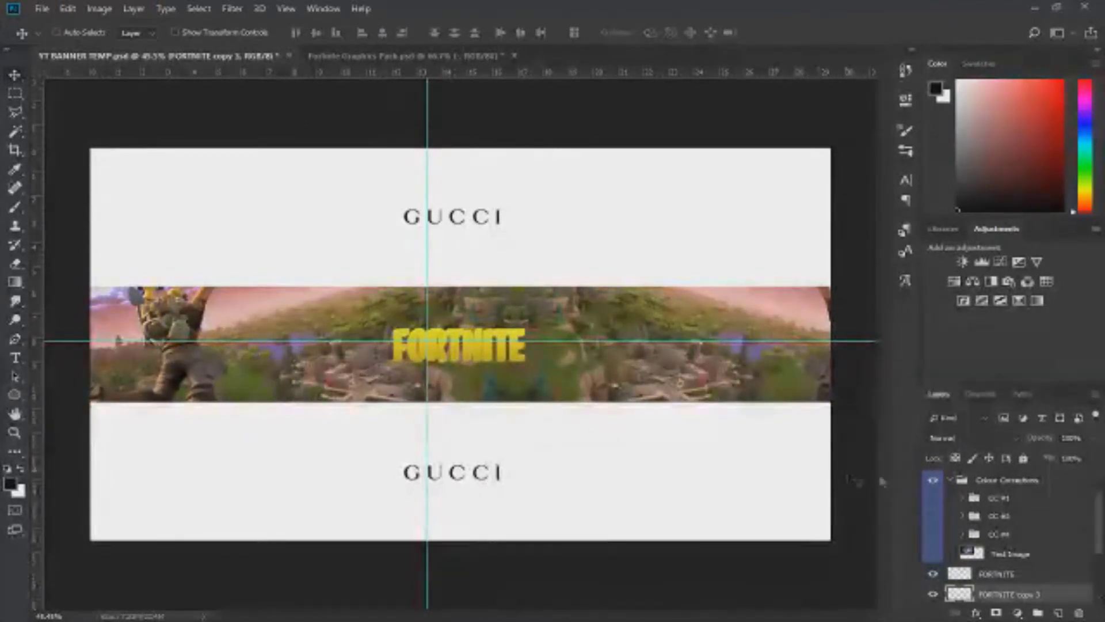
key("ctrl")
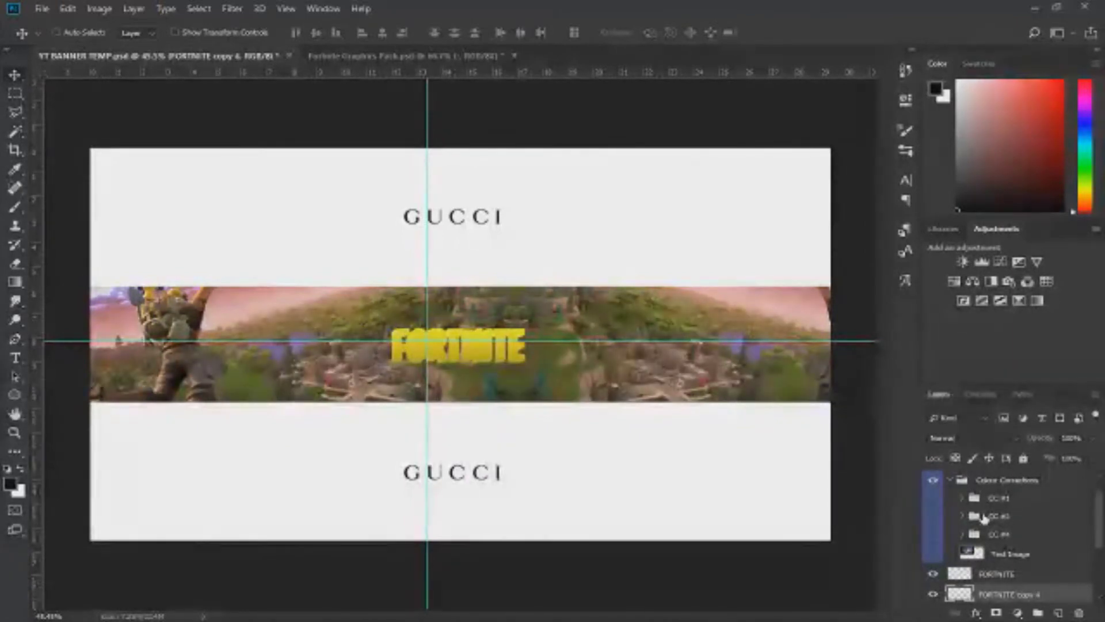
- Merge the four offset FORTNITE copies into a single layer beneath the original text
scroll(1032, 590, "down", 5)
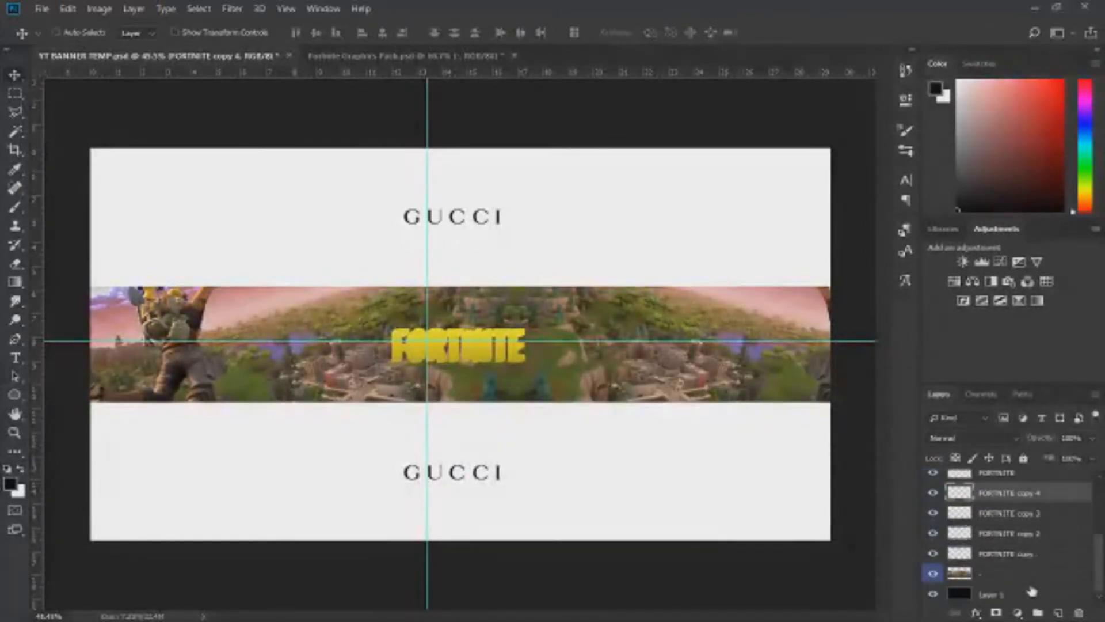
left_click(1042, 555, "shift")
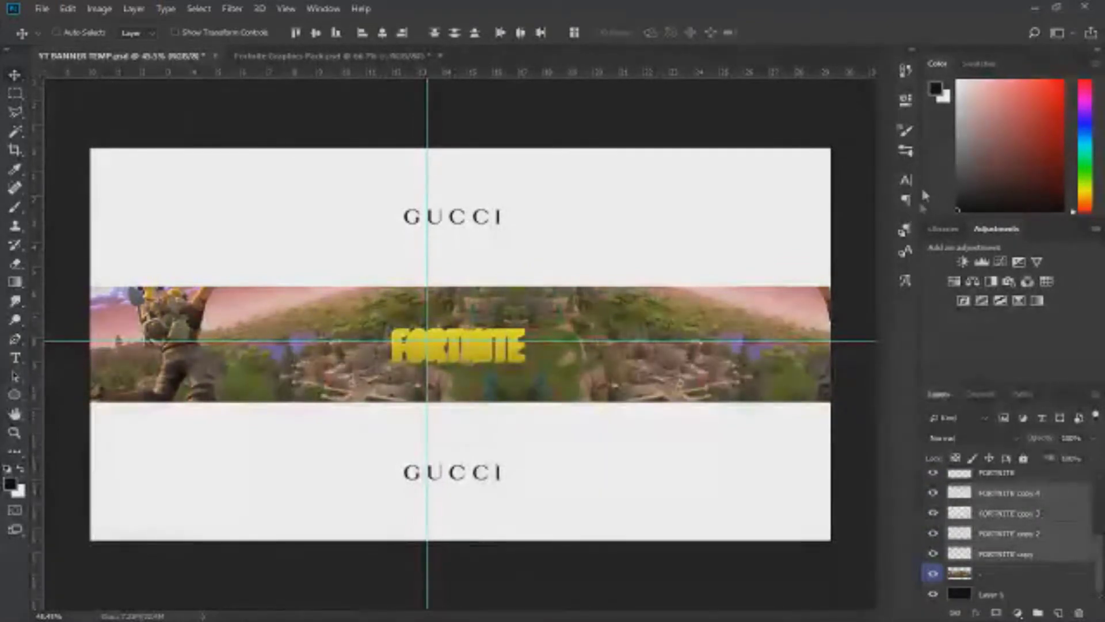
key("ctrl+e")
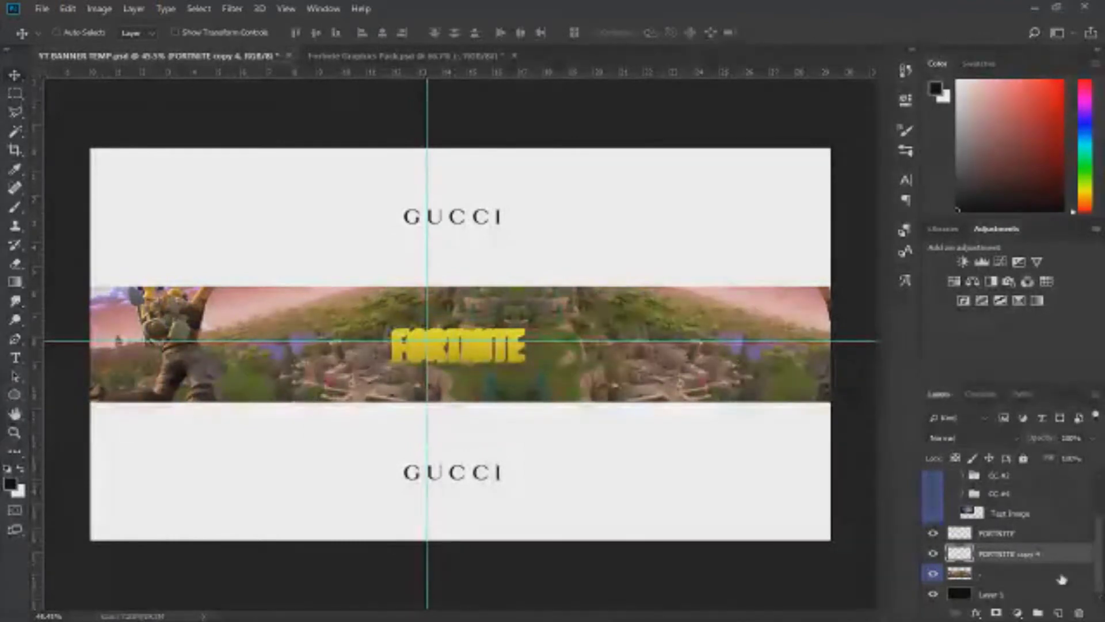
key("h")
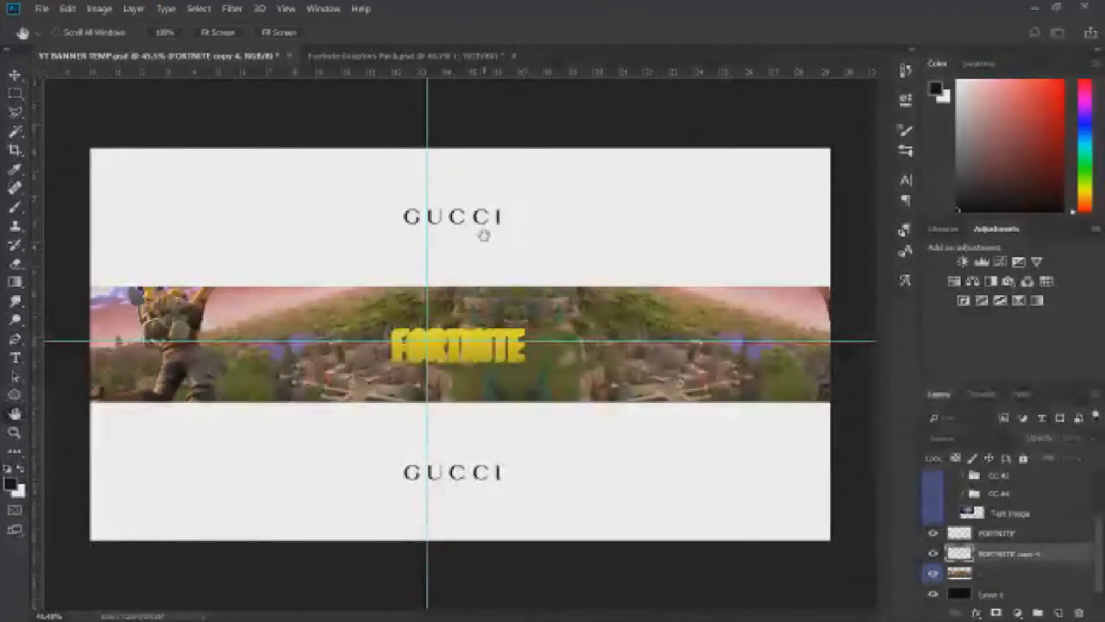
- Add Satin, Drop Shadow and Inner Glow effects to the merged FORTNITE extrusion layer to shade the 3D sides
left_click(516, 240)
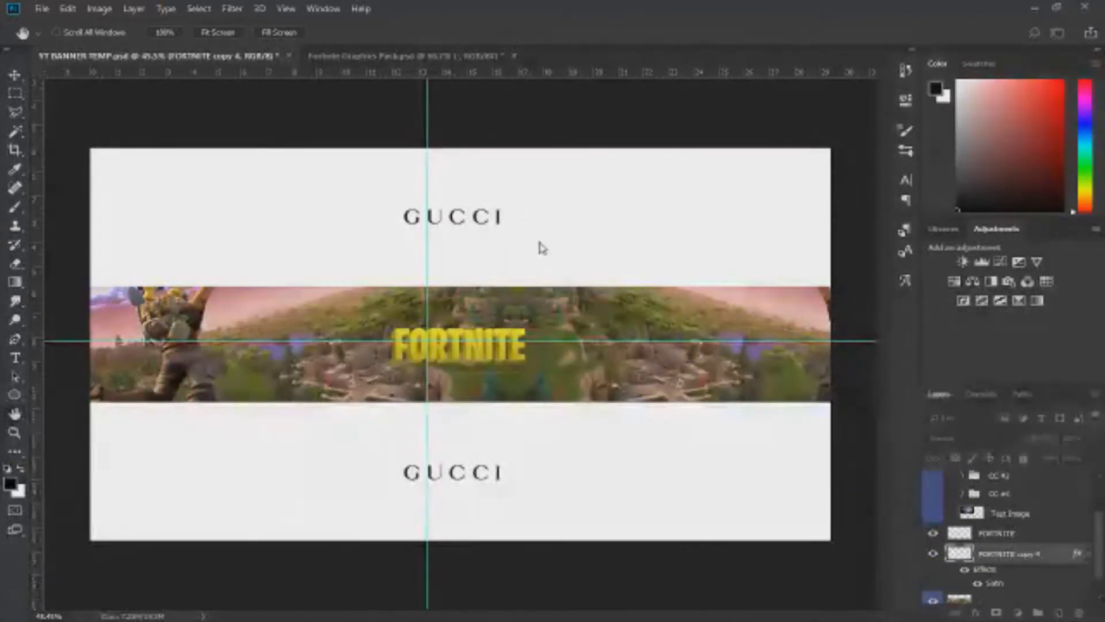
left_click(538, 243)
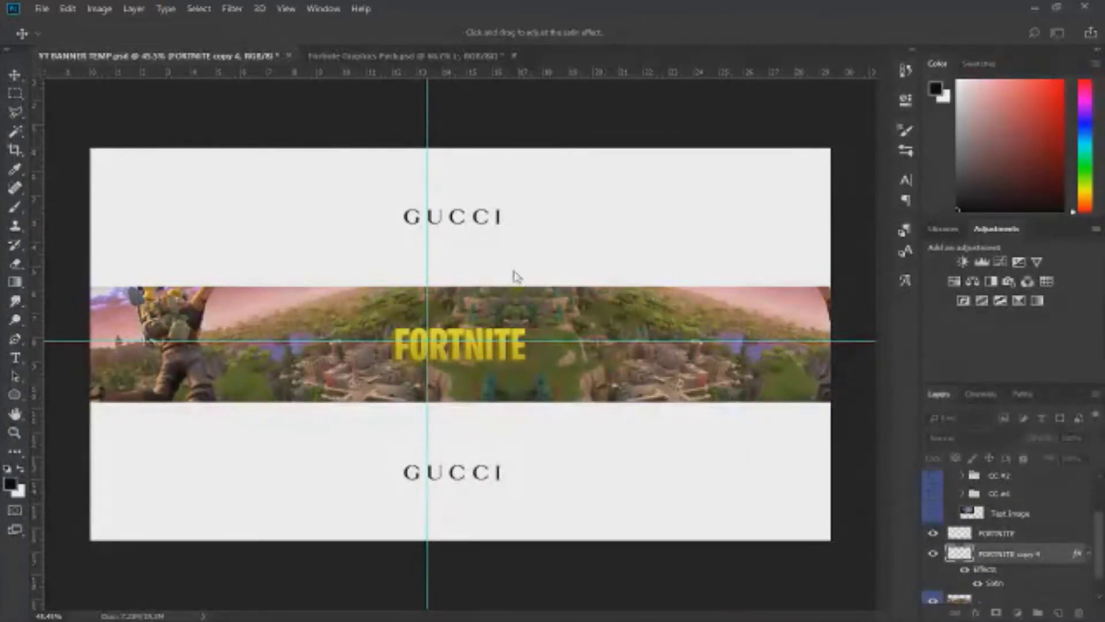
left_click(513, 330)
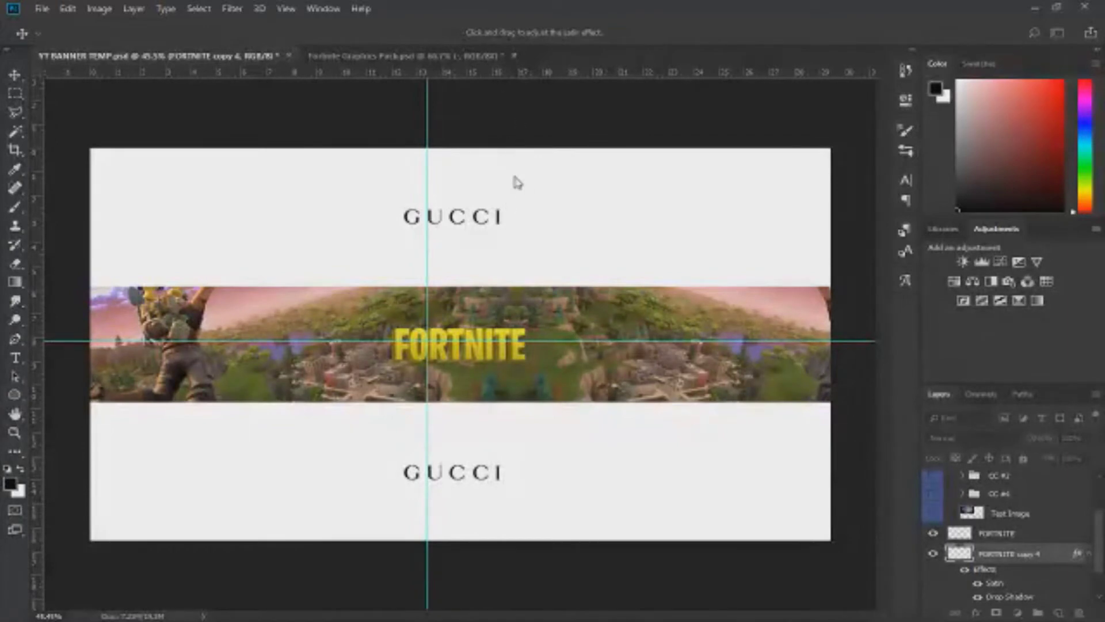
left_click(511, 217)
left_click(533, 220)
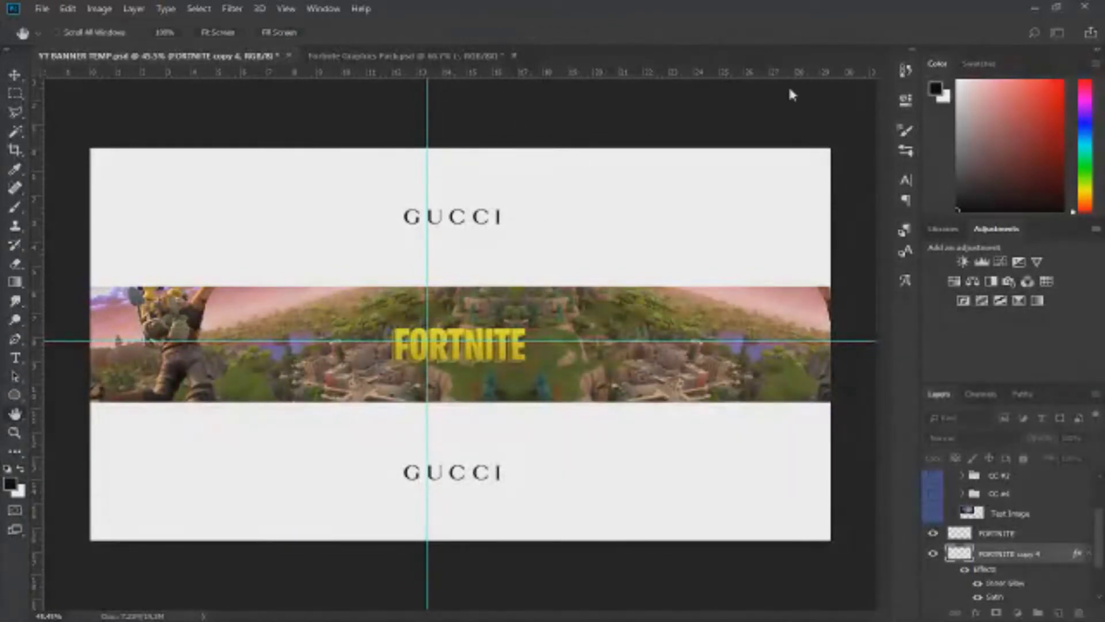
key("i")
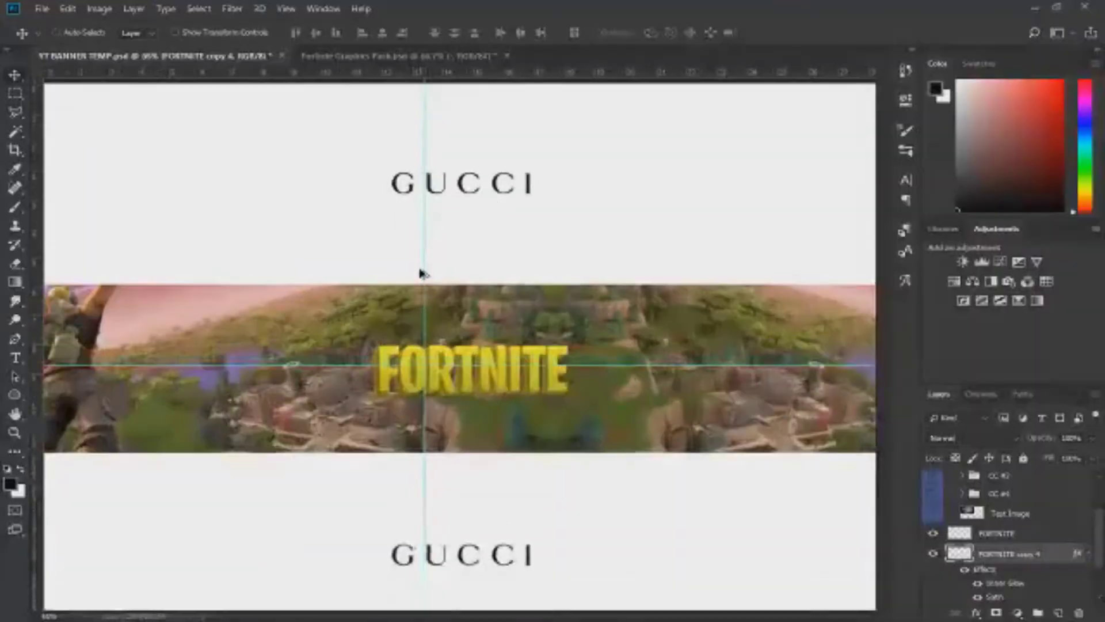
scroll(547, 474, "up", 2)
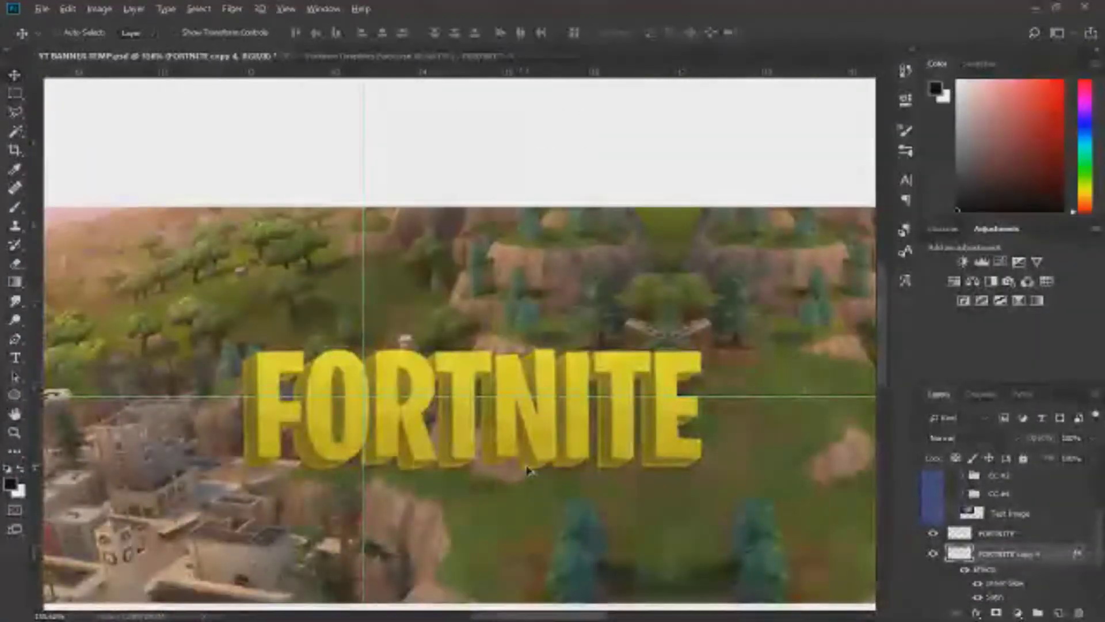
scroll(528, 470, "down", 4)
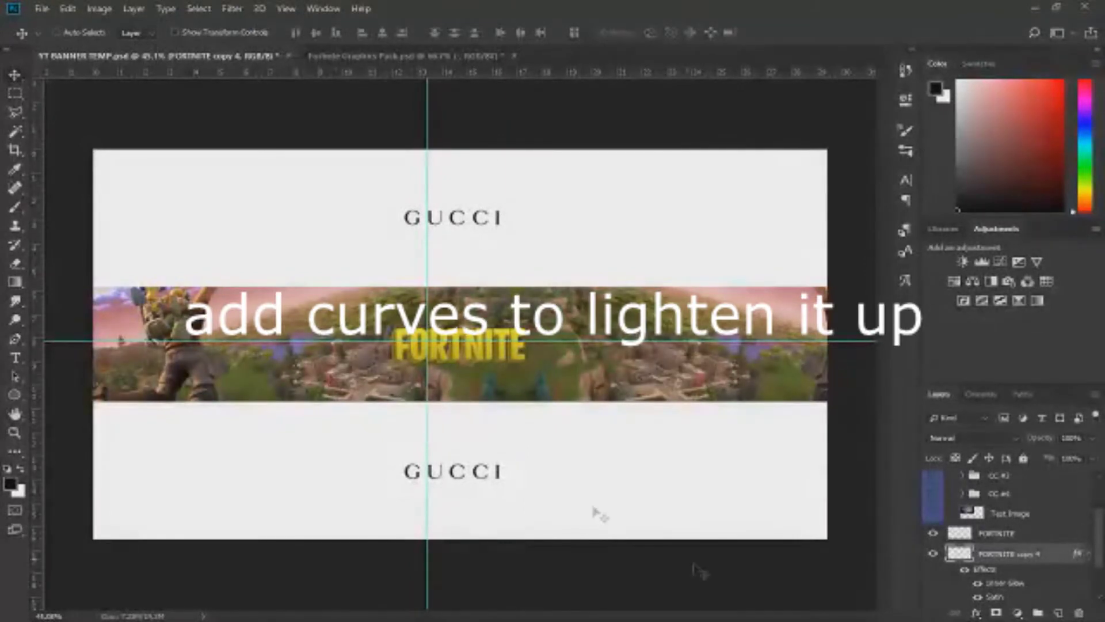
- Merge the original FORTNITE layer with its shaded extrusion layer into a single layer
scroll(982, 545, "down", 2)
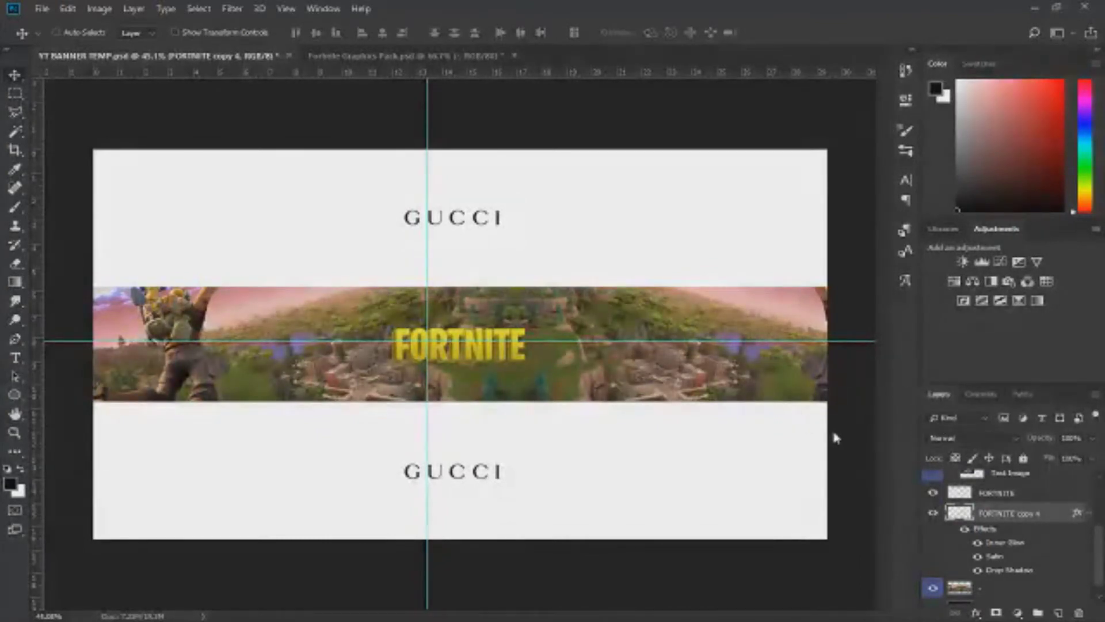
key("Delete")
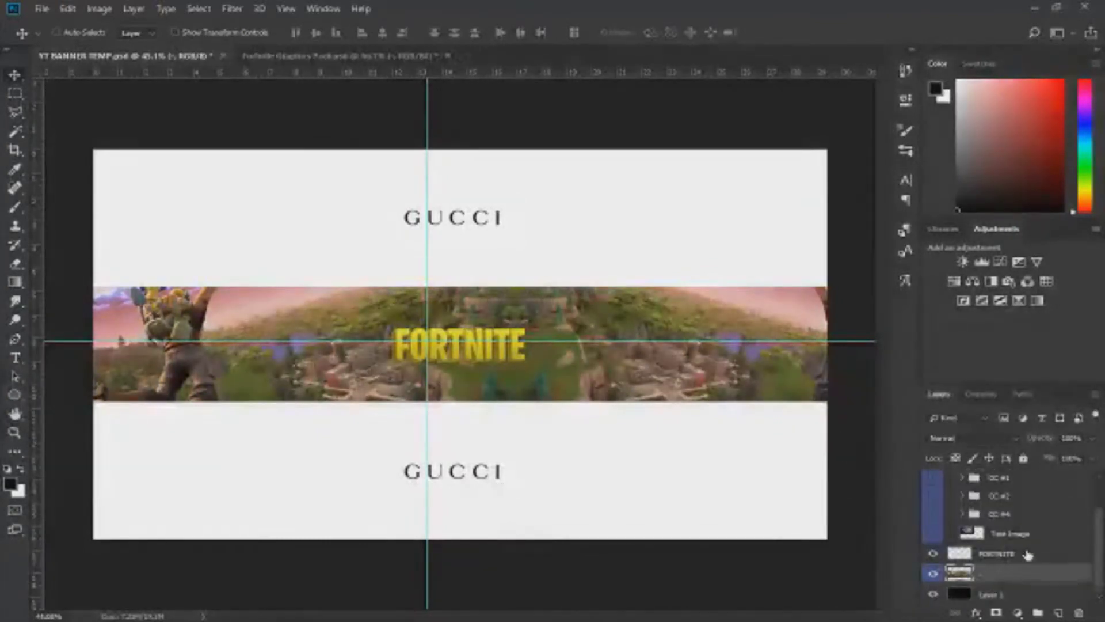
key("ctrl+z")
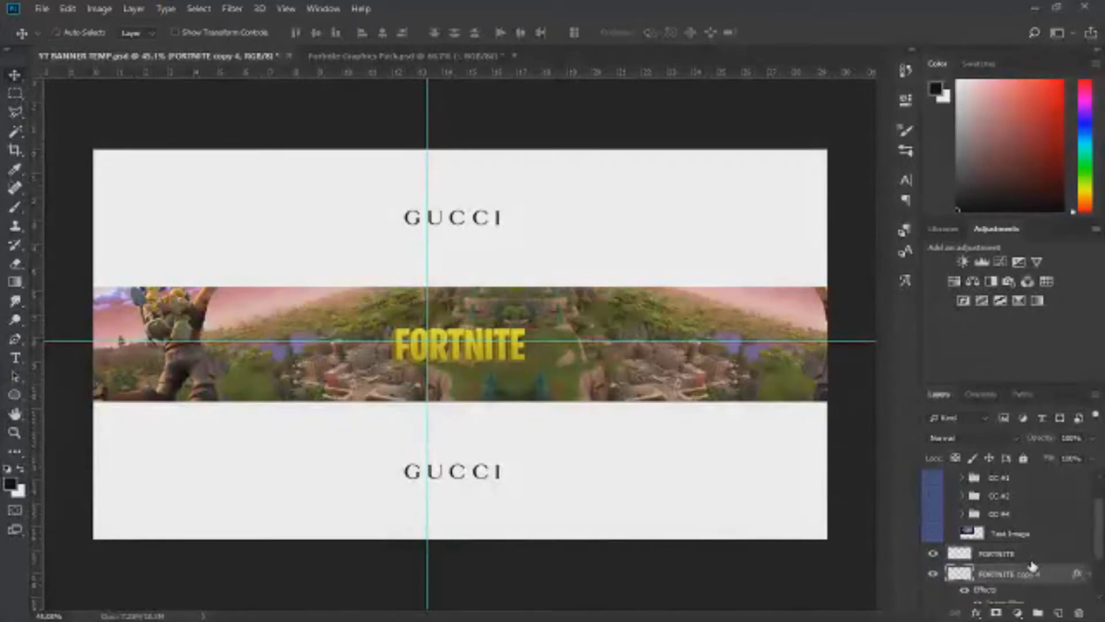
left_click(1087, 574)
left_click(996, 553)
key("ctrl+e")
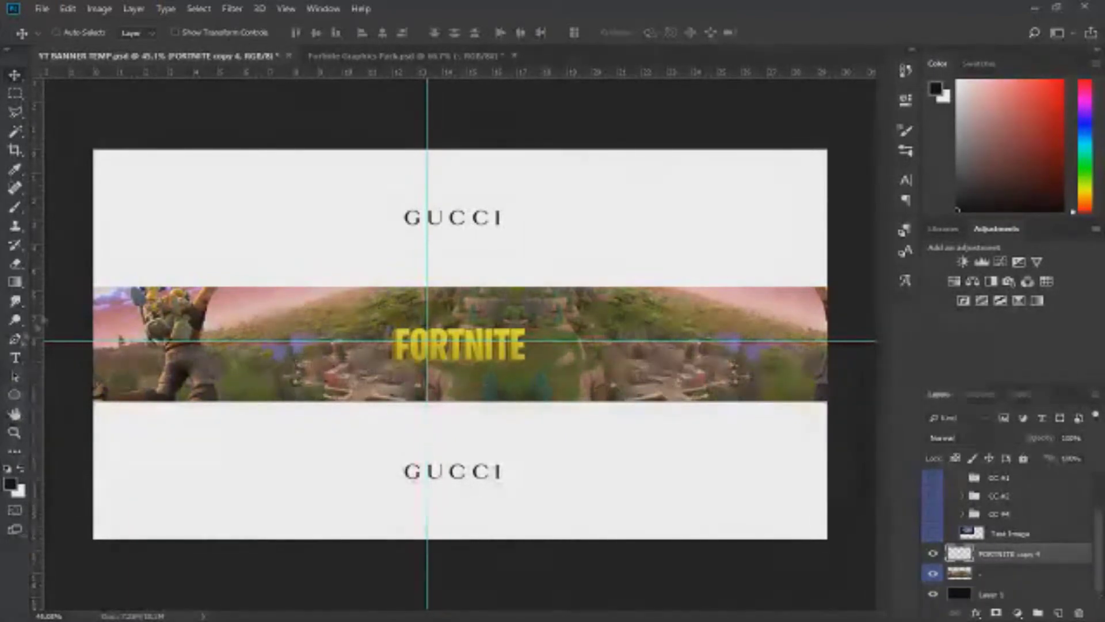
- Add the text TUTORIAL in Burbank Big Condensed Bold just beneath FORTNITE, starting below its middle
left_click(15, 358)
left_click(463, 385)
type("TUTORIAL")
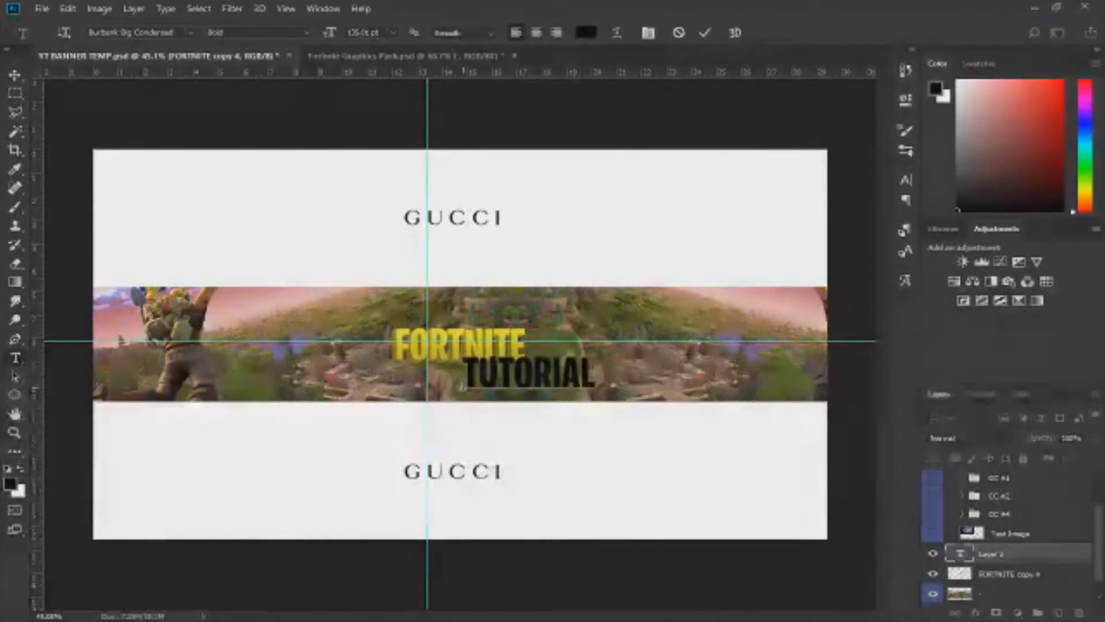
key("ctrl+Return")
- Give the TUTORIAL text a light grey to white Gradient Overlay and rasterize it together with the effect
double_click(1031, 554)
left_click(515, 276)
left_click(641, 195)
left_click(631, 156)
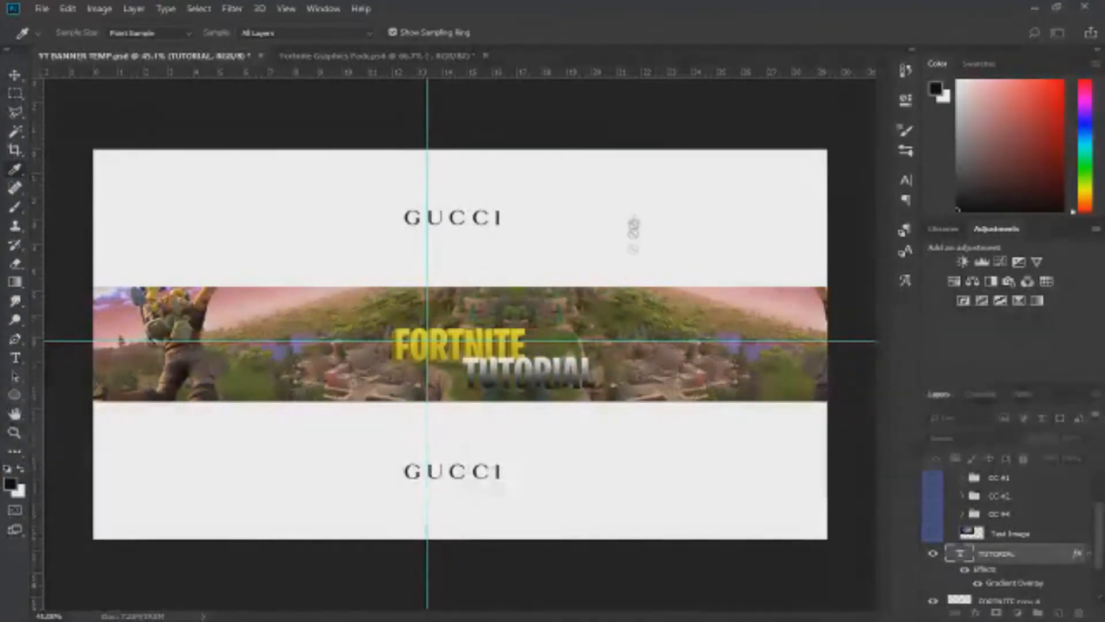
double_click(592, 408)
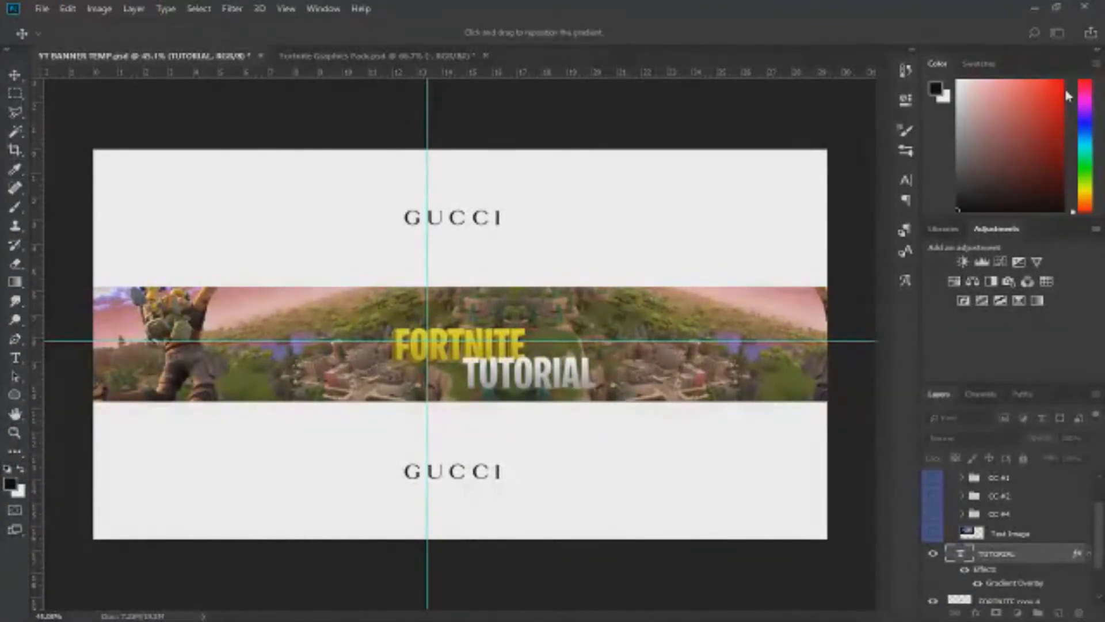
key("t")
left_click(1007, 417)
- Build an extrusion for TUTORIAL from copies beneath the original, each offset slightly down and left, and merge the copies into one layer
key("ctrl+j")
key("ctrl+[")
key("v")
key("Left")
key("Down")
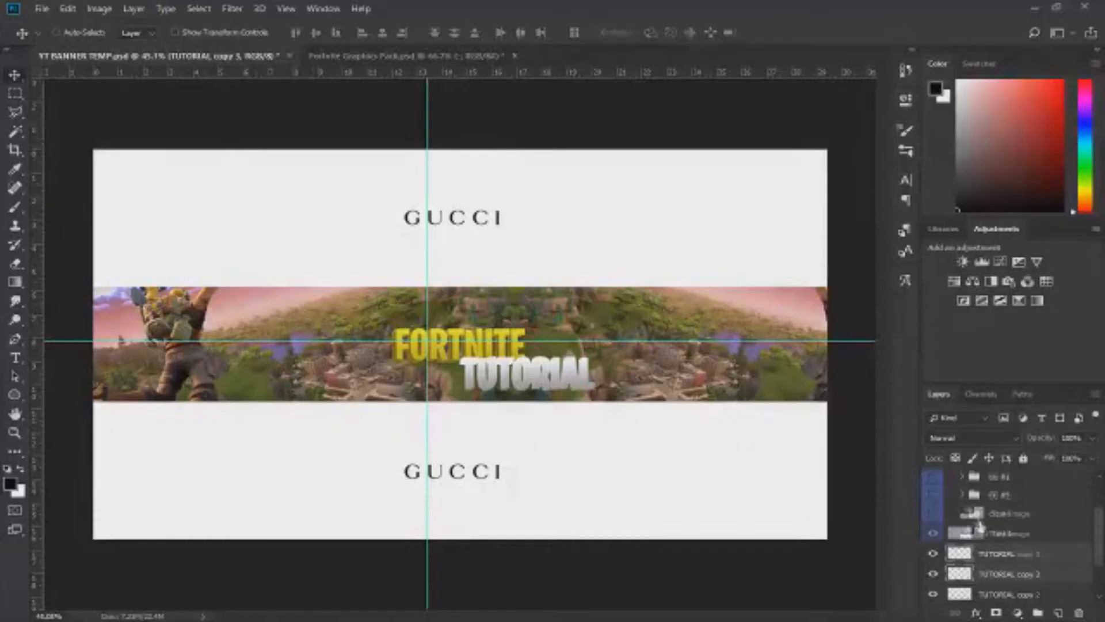
left_click(1007, 594, "shift")
key("ctrl+e")
- Add Satin and Drop Shadow effects to the merged TUTORIAL extrusion layer
double_click(1045, 552)
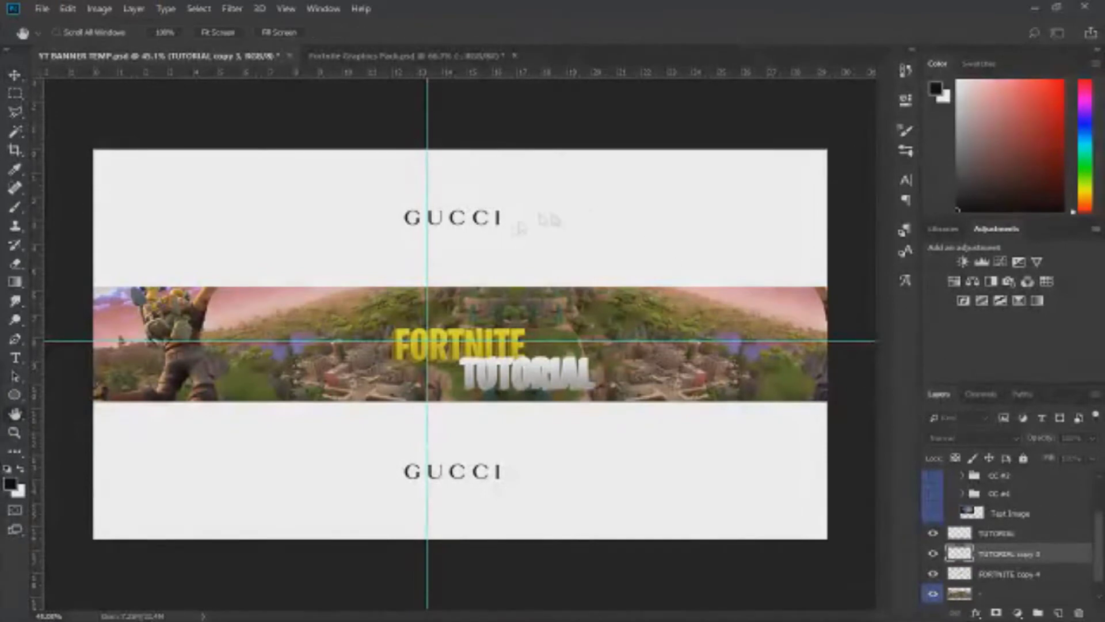
left_click(517, 336)
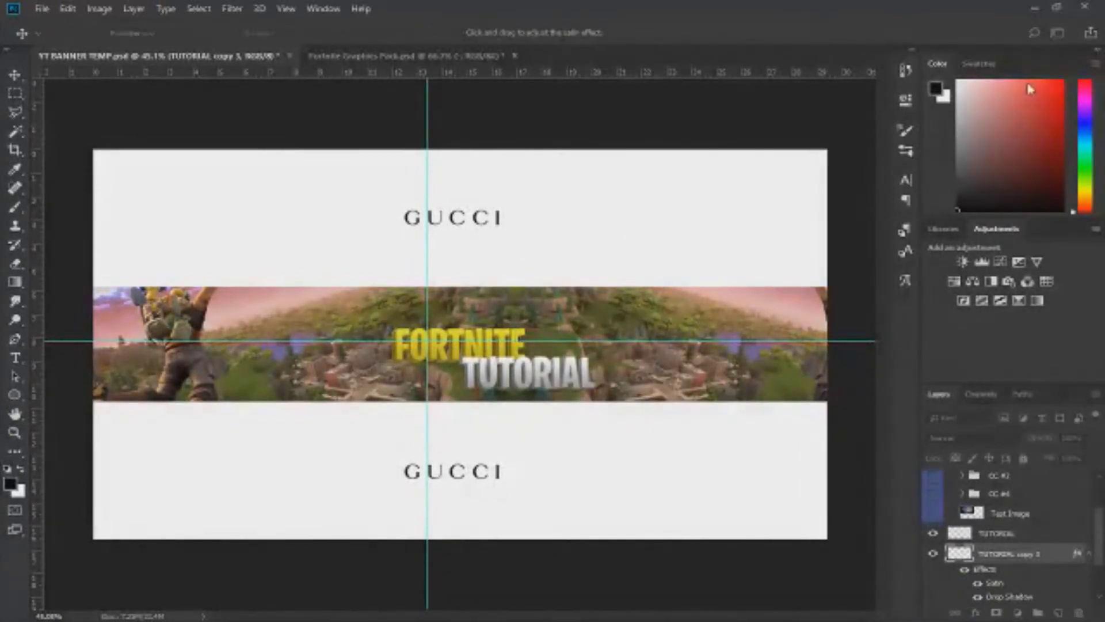
left_click(1030, 89)
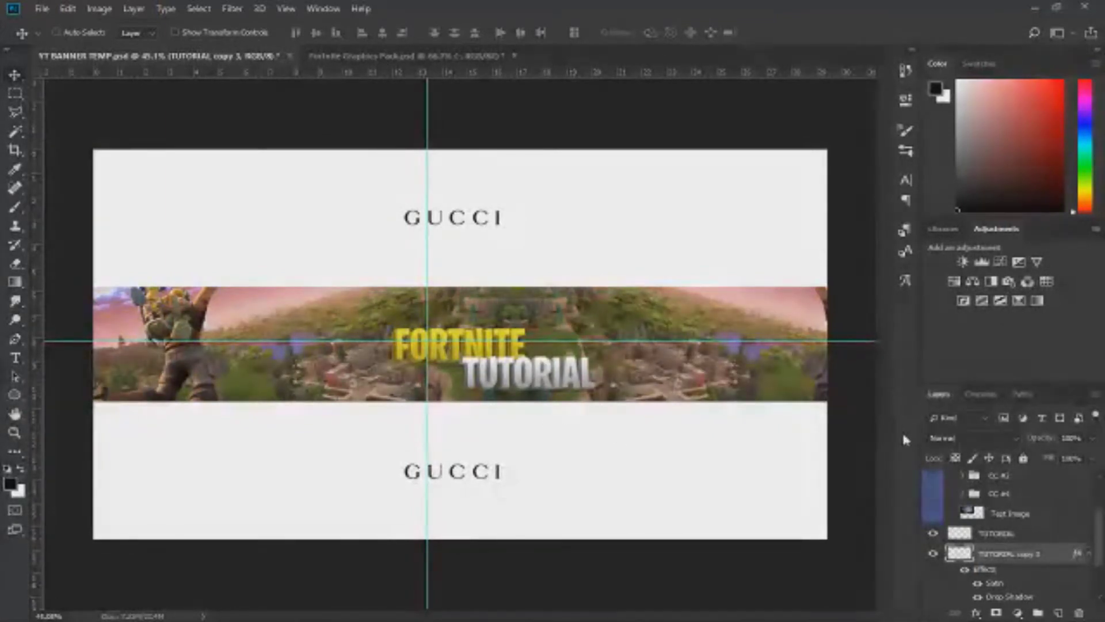
- Merge the TUTORIAL text with its extrusion and scale it to about 56%, placing it beneath the right end of FORTNITE
key("Delete")
left_click(1019, 542)
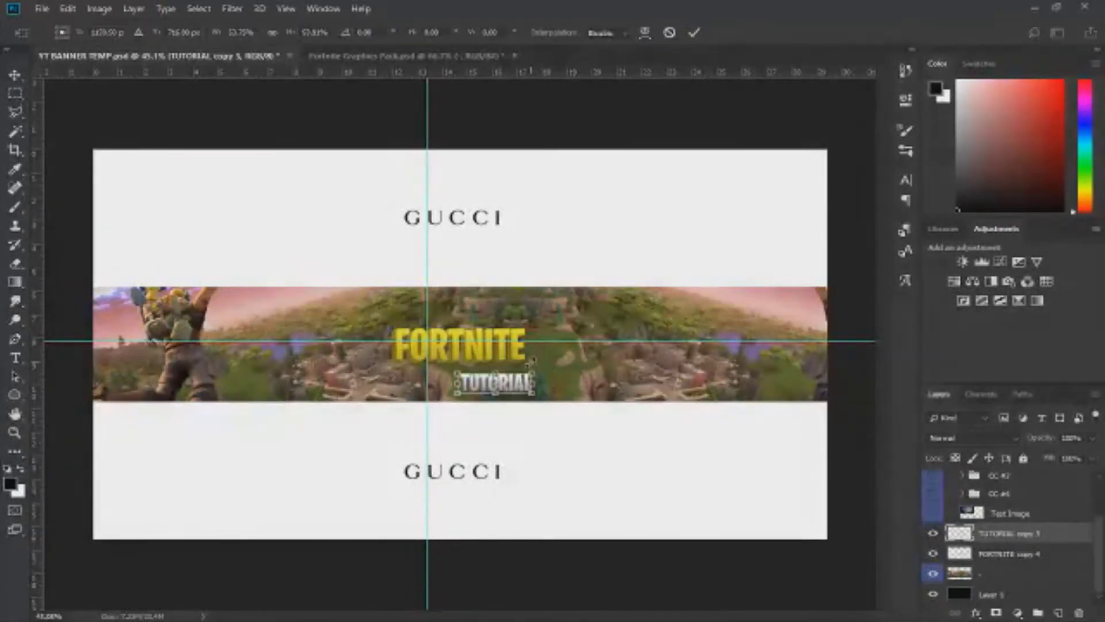
left_click_drag(532, 373, 543, 372)
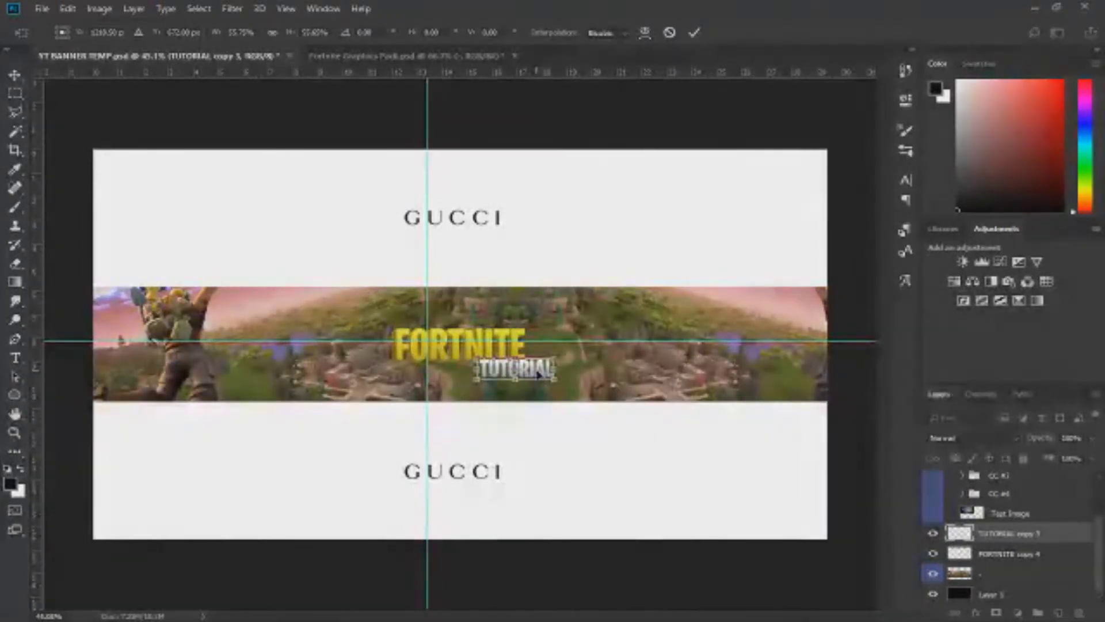
- Add the word "my" in a brush script font and scale it down over the F of FORTNITE
scroll(537, 374, "up", 3)
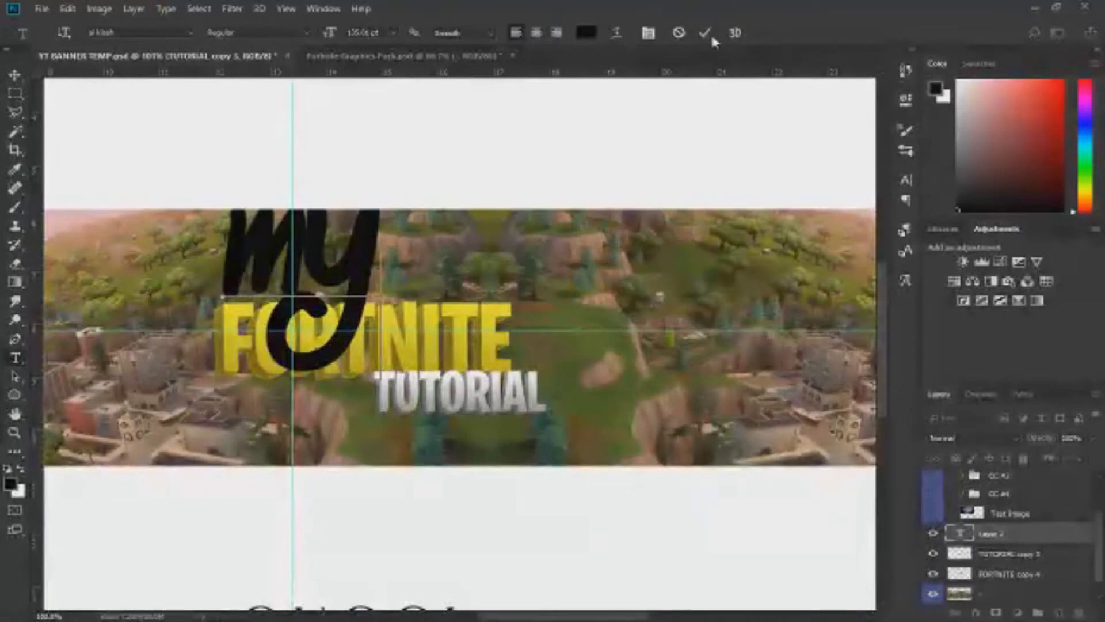
left_click(710, 35)
key("ctrl+t")
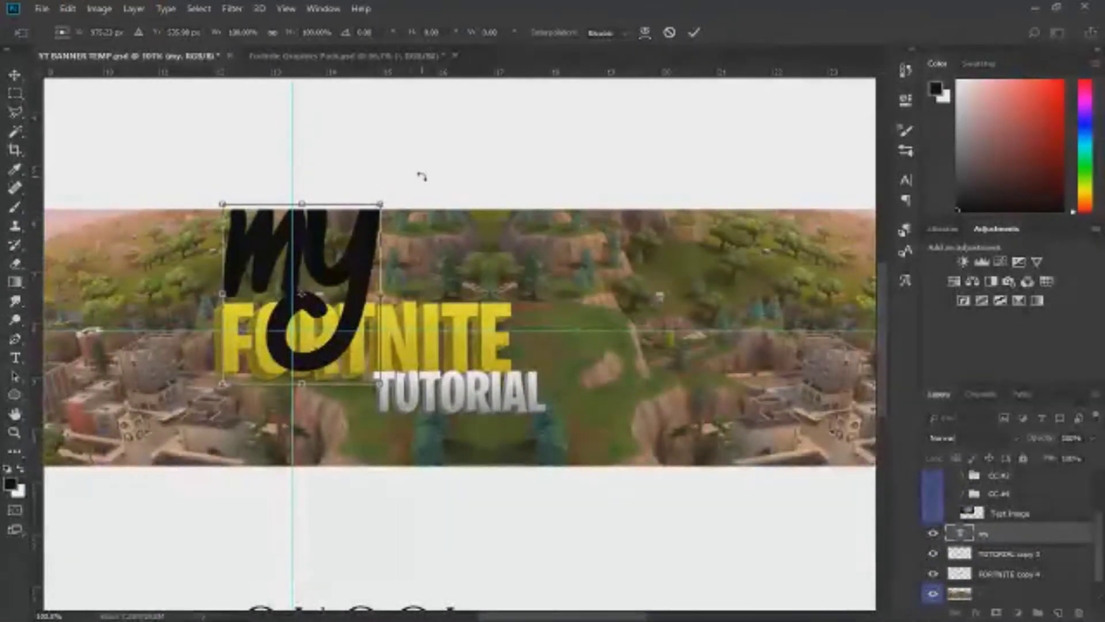
left_click_drag(381, 204, 305, 290)
left_click_drag(278, 326, 289, 302)
left_click(695, 33)
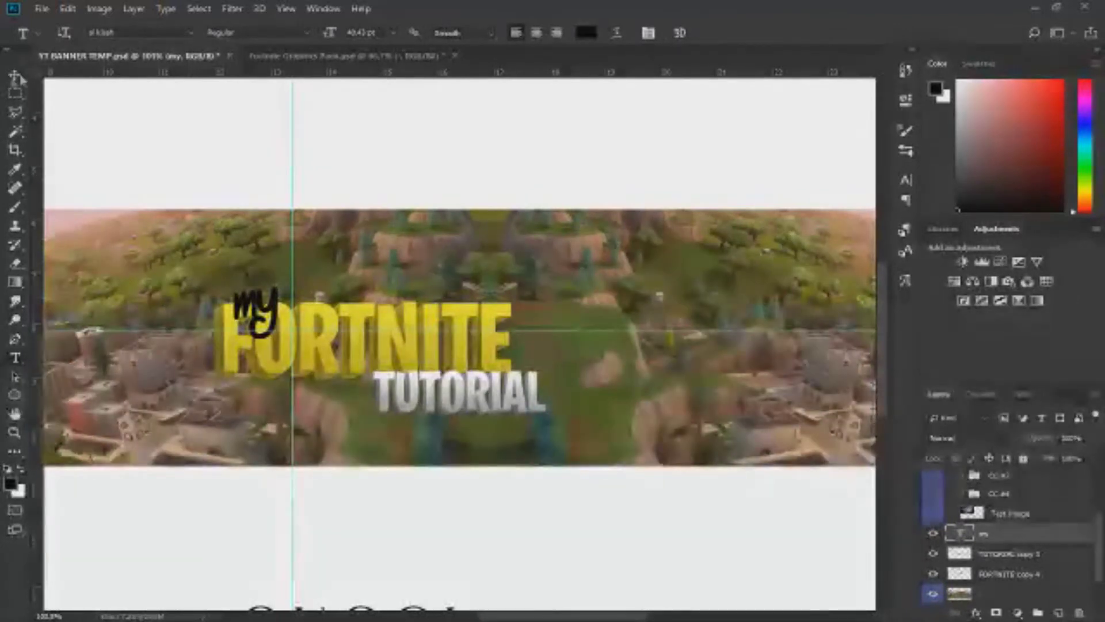
- Move the word "my" up so it sits above the first letters of FORTNITE, slightly overlapping them
left_click(13, 80)
mouse_move(282, 330)
left_mouse_down()
mouse_move(277, 322)
mouse_move(282, 335)
left_mouse_up()
key("shift+Up")
key("shift+Up")
key("shift+Up")
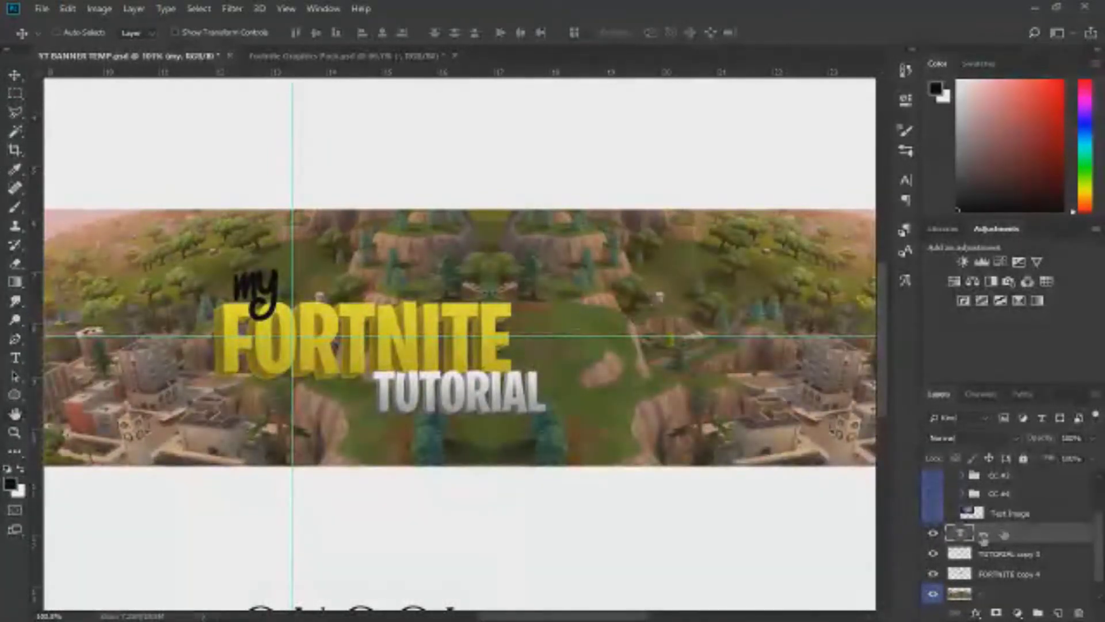
- Give the word "my" a red Gradient Overlay without a Color Overlay, and rasterize the effect into its layer
key("space")
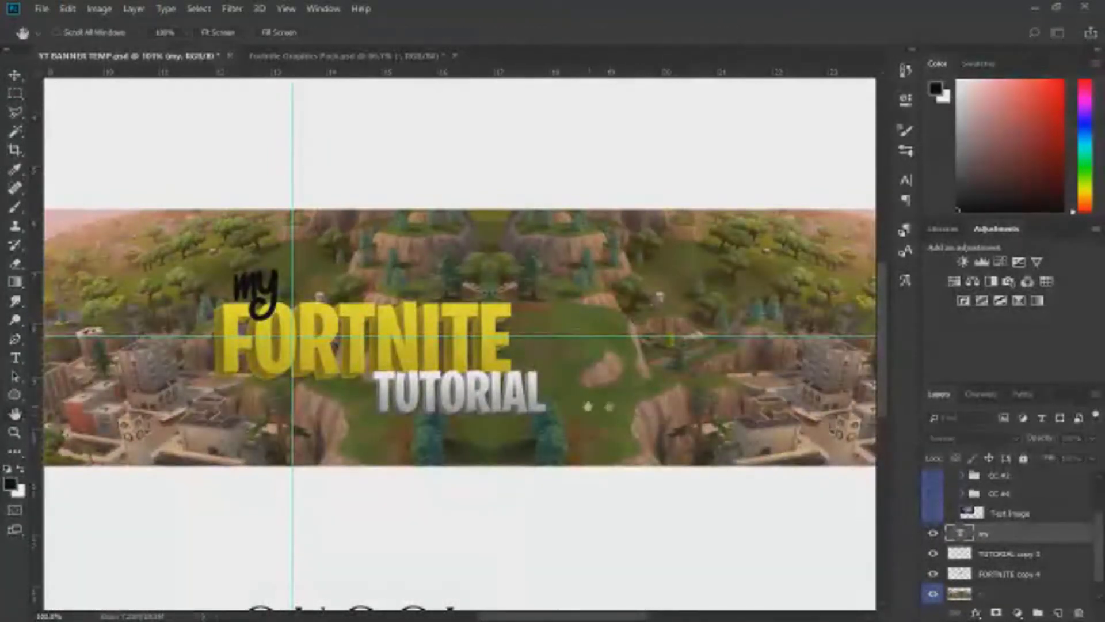
left_click(515, 277)
left_click(522, 265)
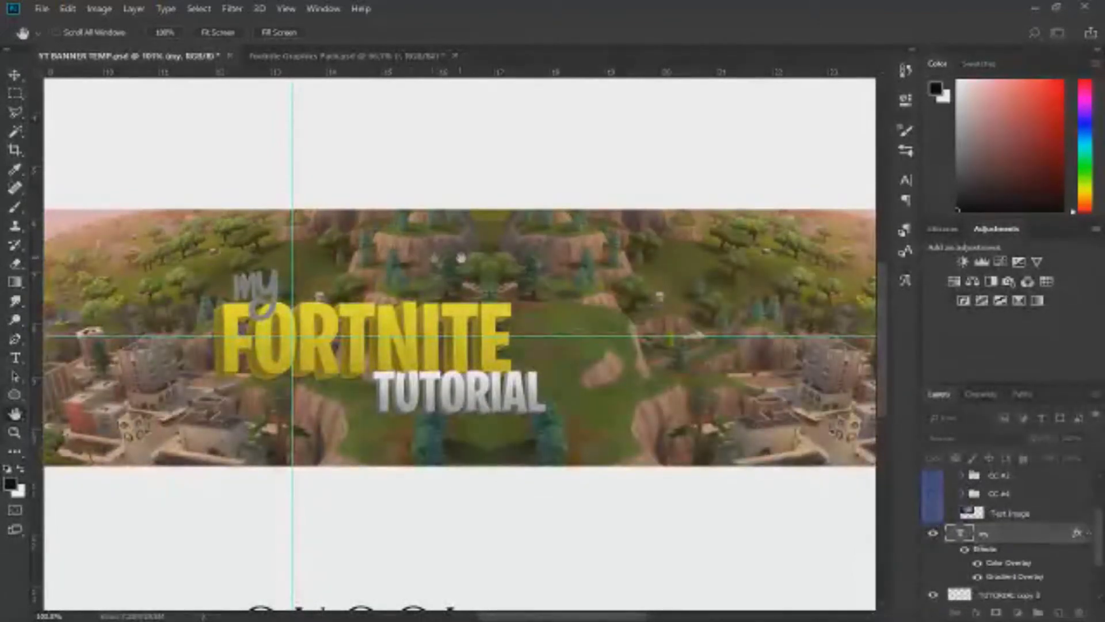
left_click(513, 255)
left_click(524, 270)
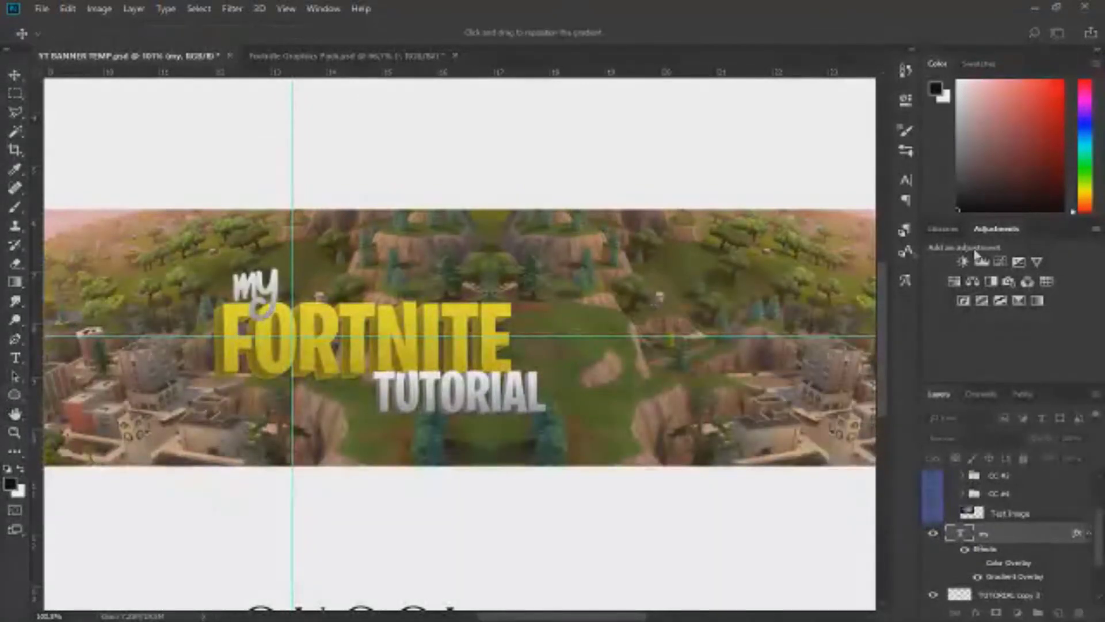
left_click(824, 144)
left_click(727, 211)
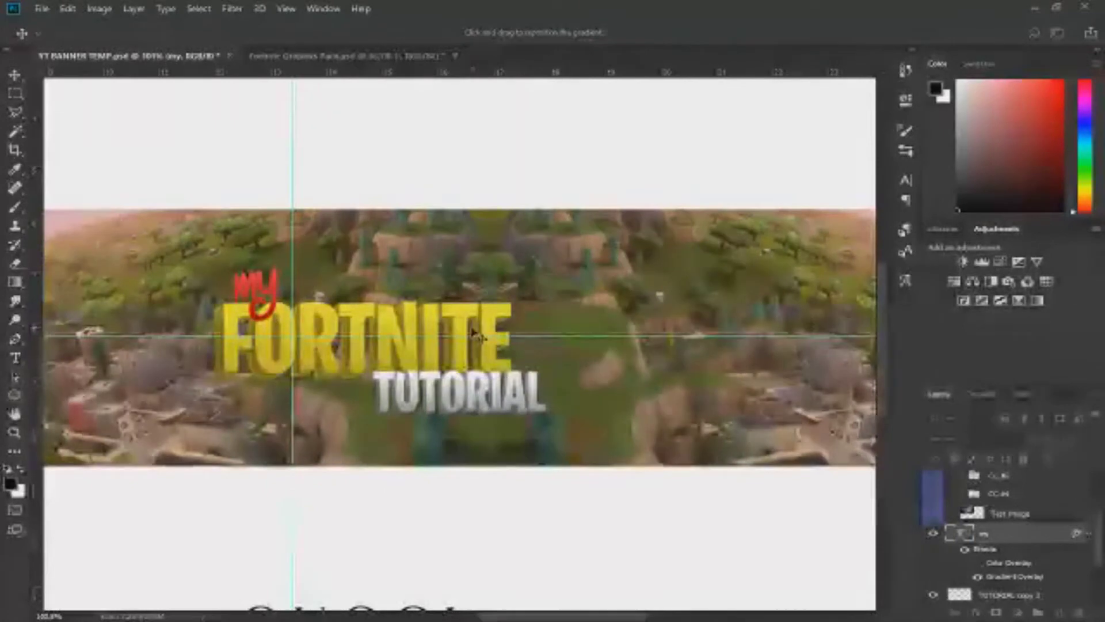
key("Return")
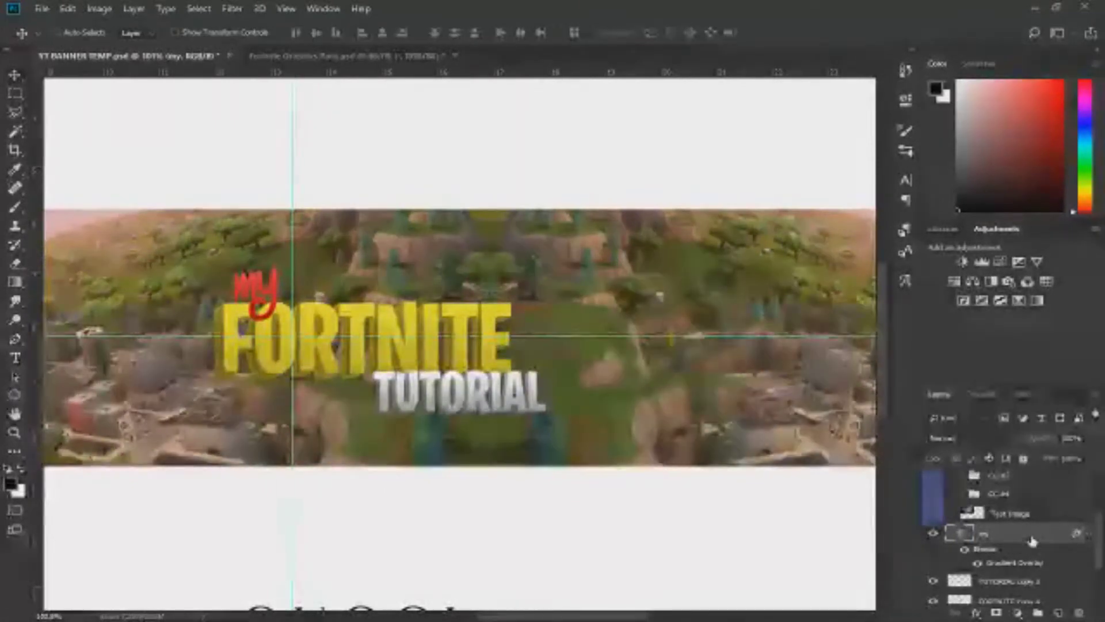
left_click(881, 217)
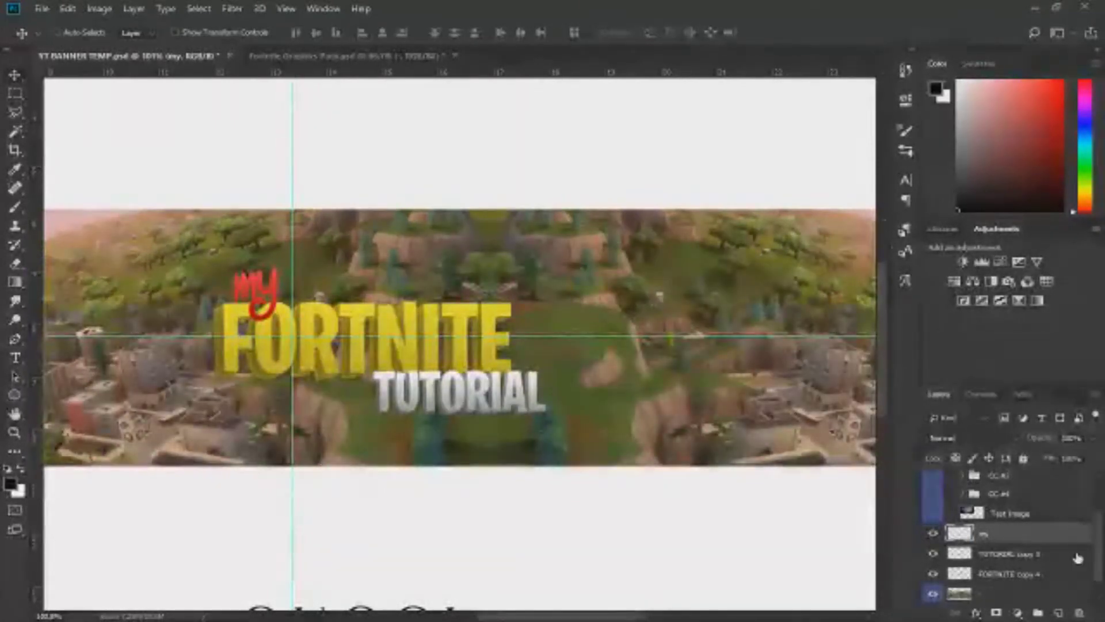
- Distort the TUTORIAL text with a free transform, lowering its upper-left corner slightly
left_click(1023, 576, "shift")
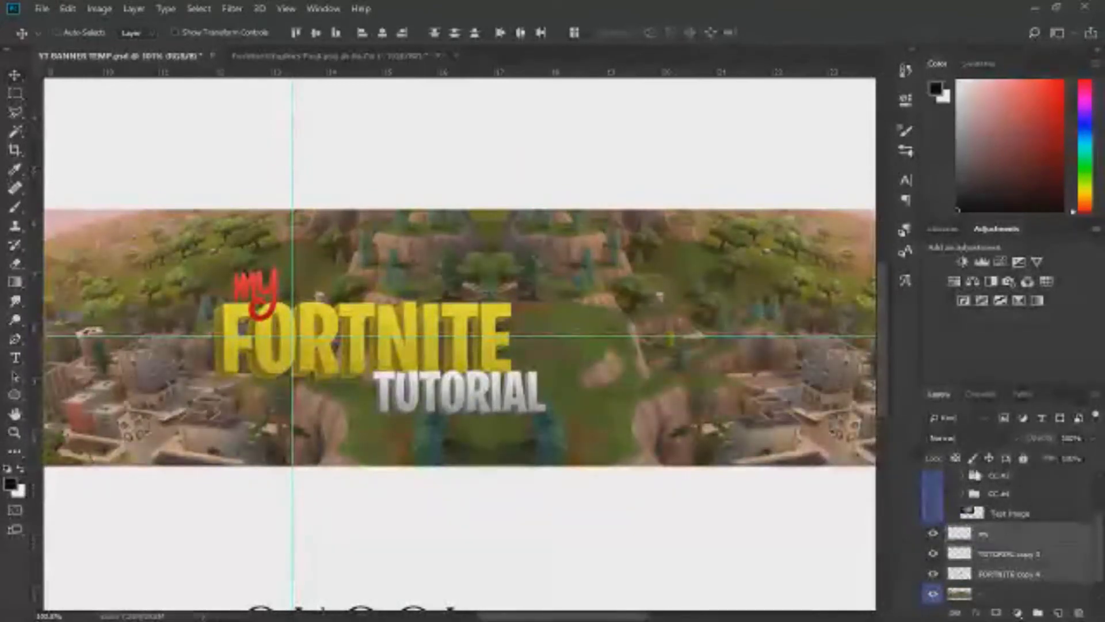
left_click(1045, 575)
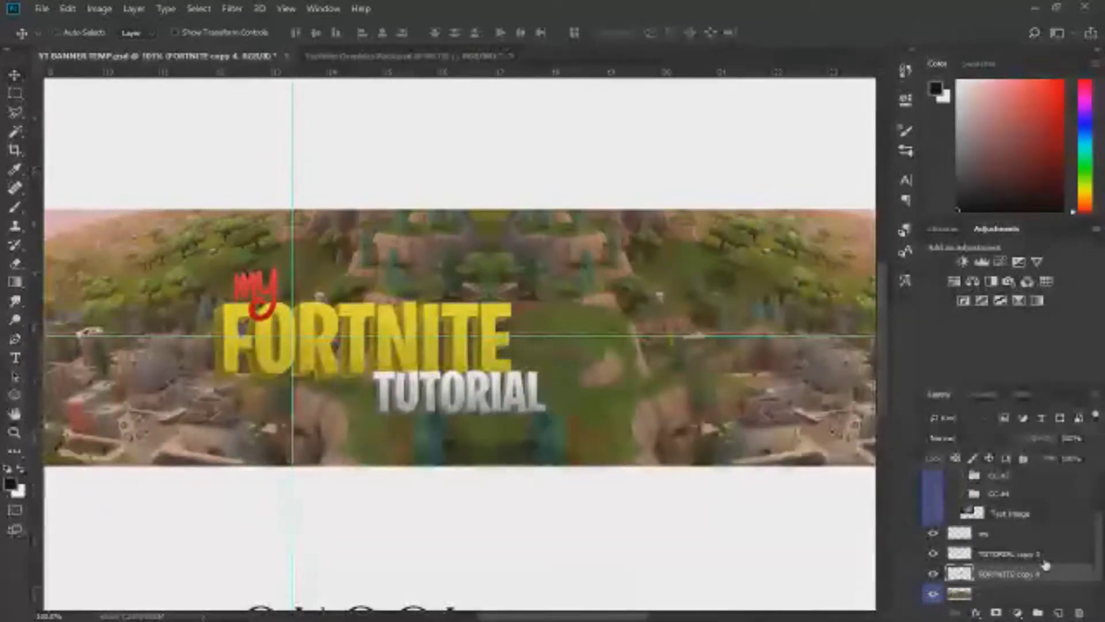
left_click(1044, 557)
key("ctrl+t")
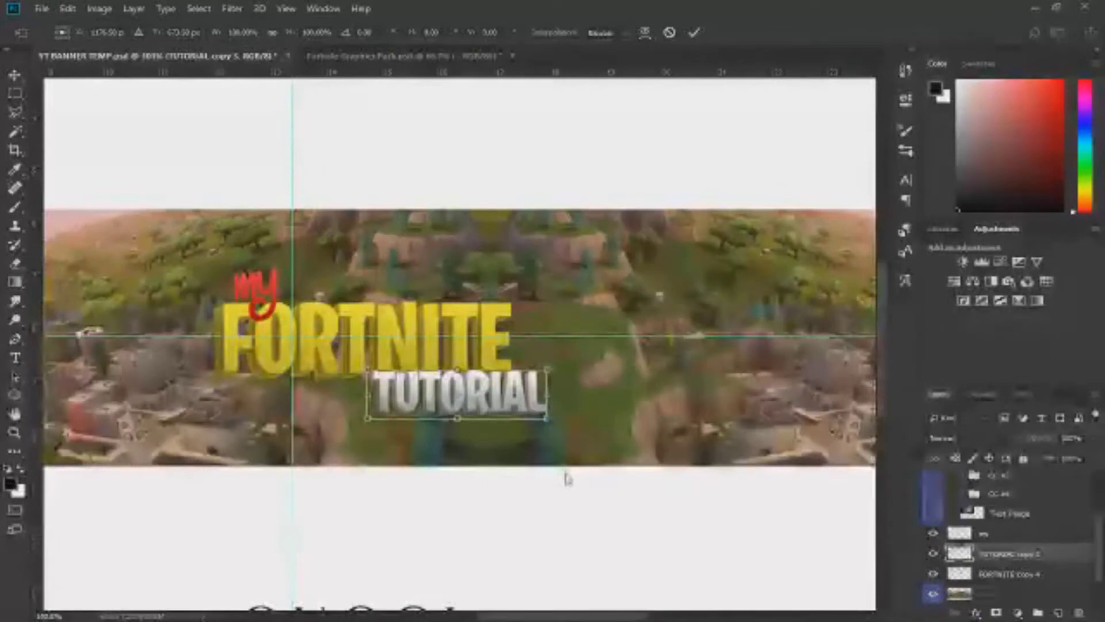
left_click_drag(370, 375, 370, 379)
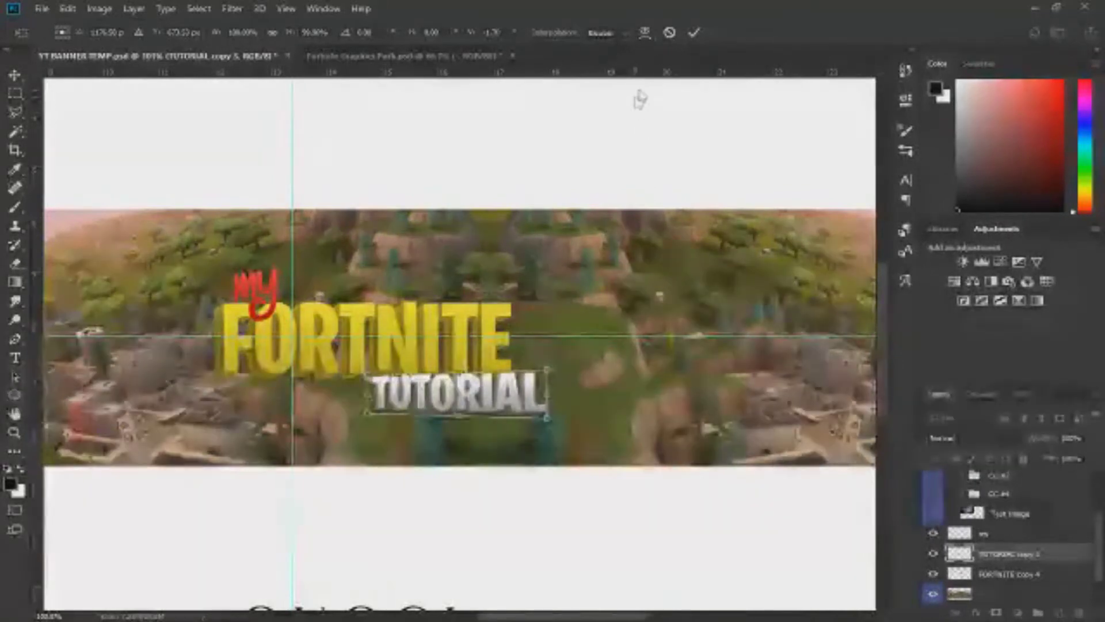
left_click(694, 32)
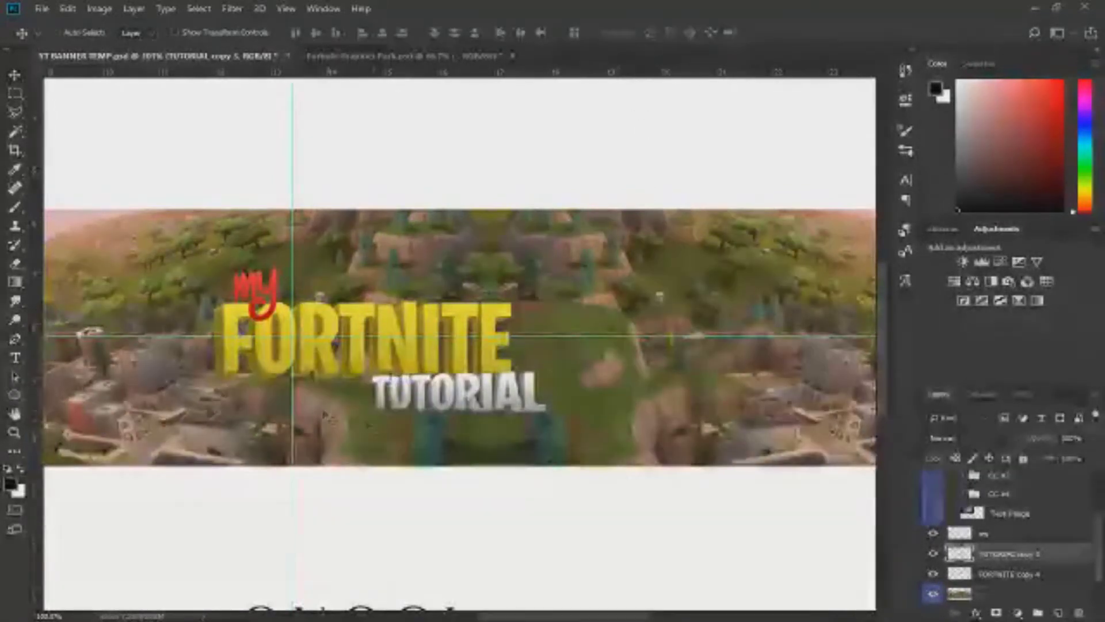
- Distort the FORTNITE text with a free transform, lowering its upper-right corner slightly
left_click(1015, 575)
key("ctrl+t")
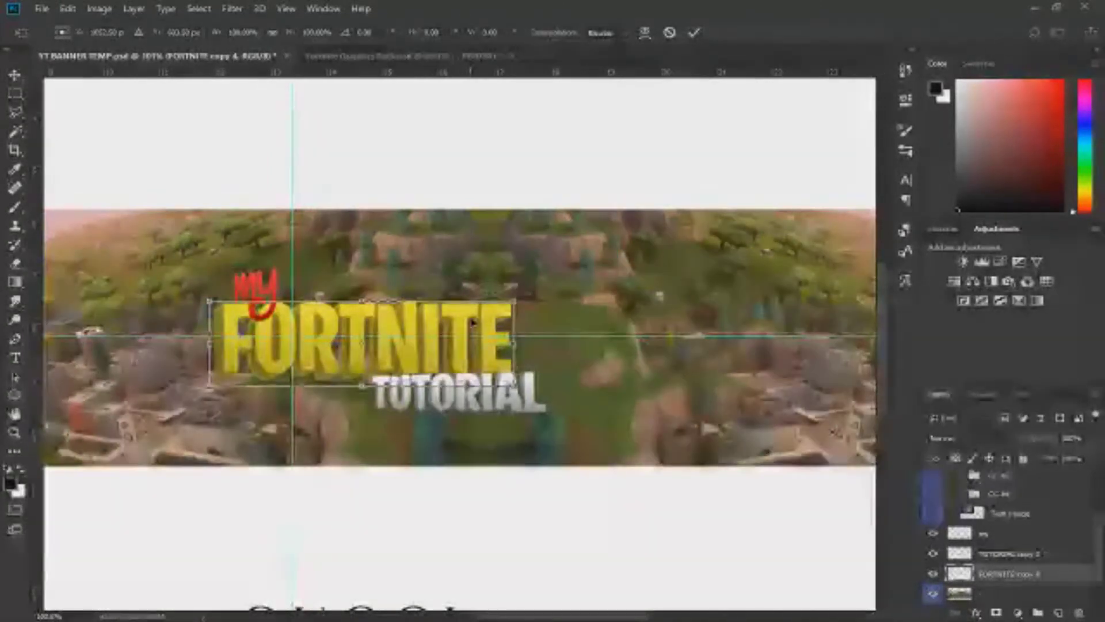
left_click_drag(513, 300, 513, 307)
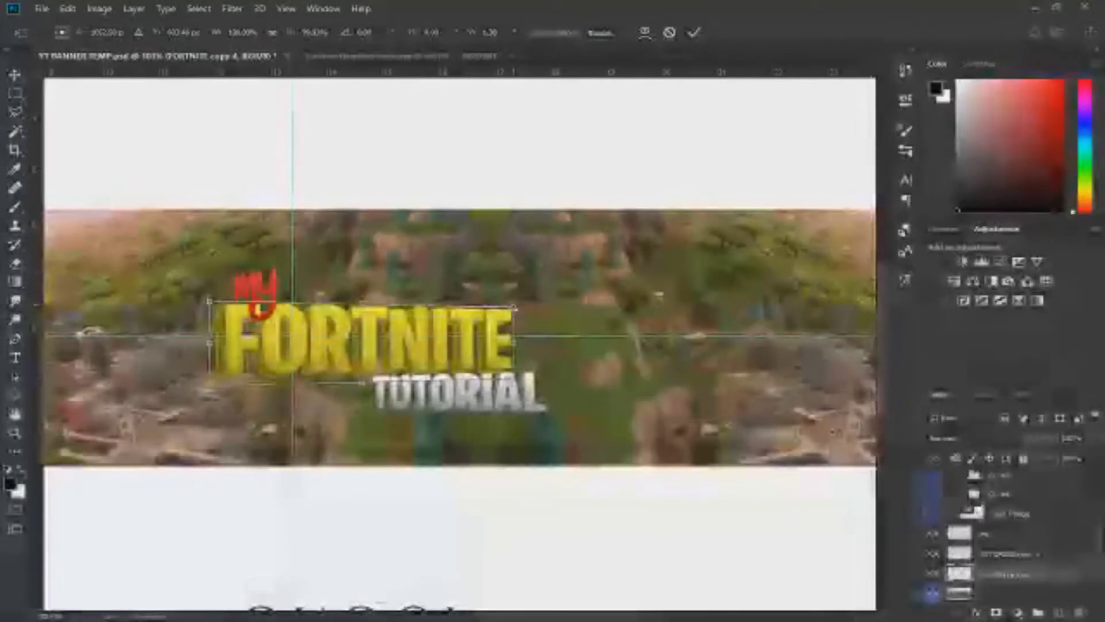
left_click(694, 33)
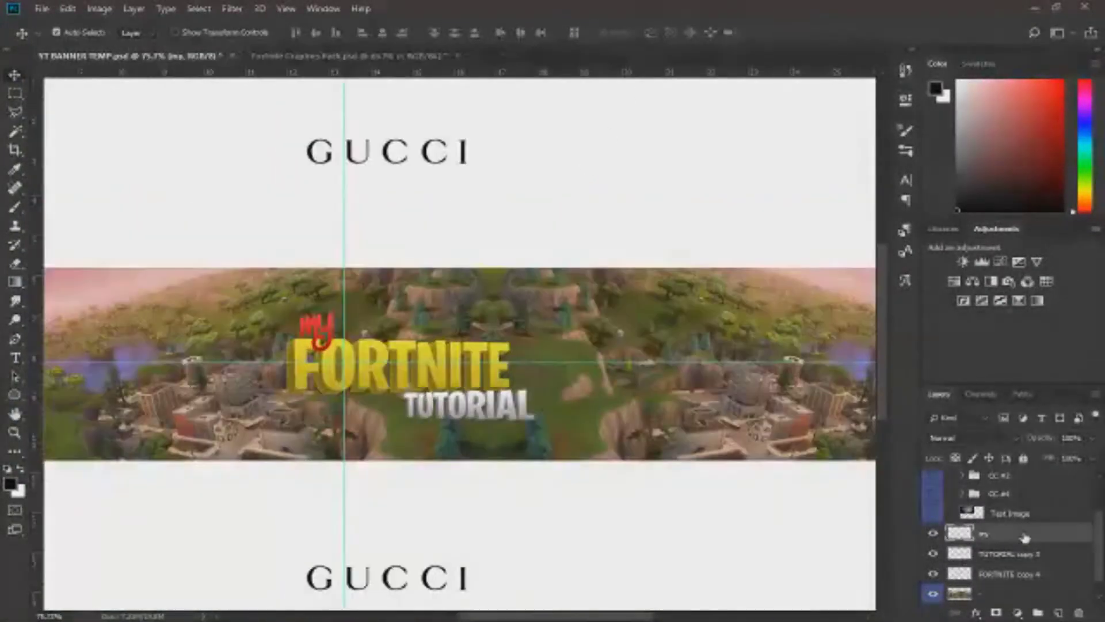
- Lower the word "my" slightly and merge the my, TUTORIAL and FORTNITE layers into one title layer
key("ctrl+t")
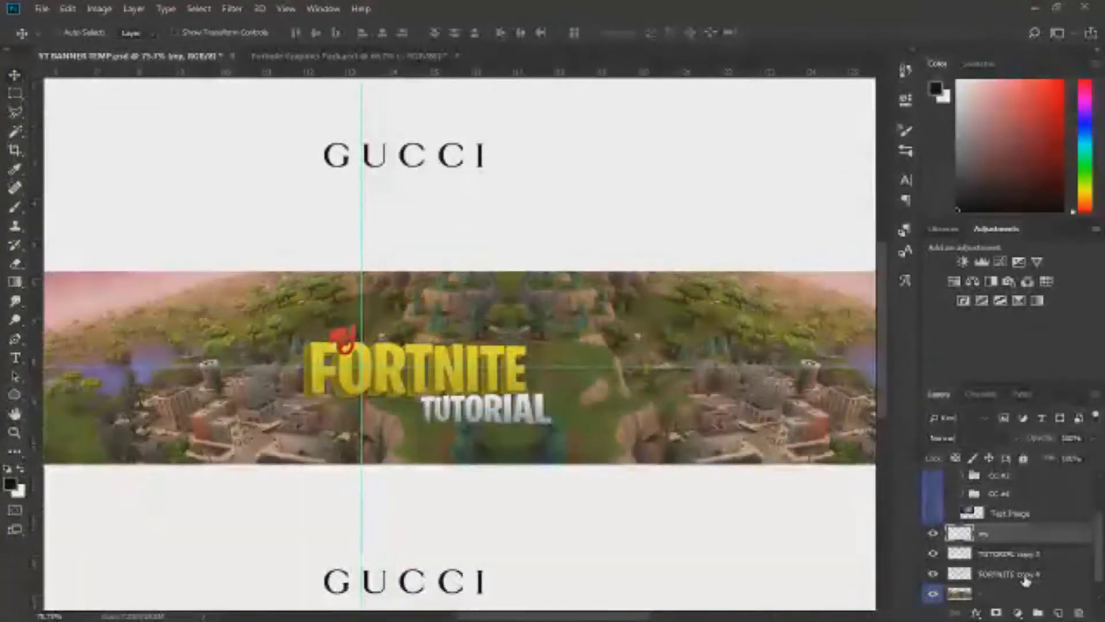
left_click(1024, 575, "shift")
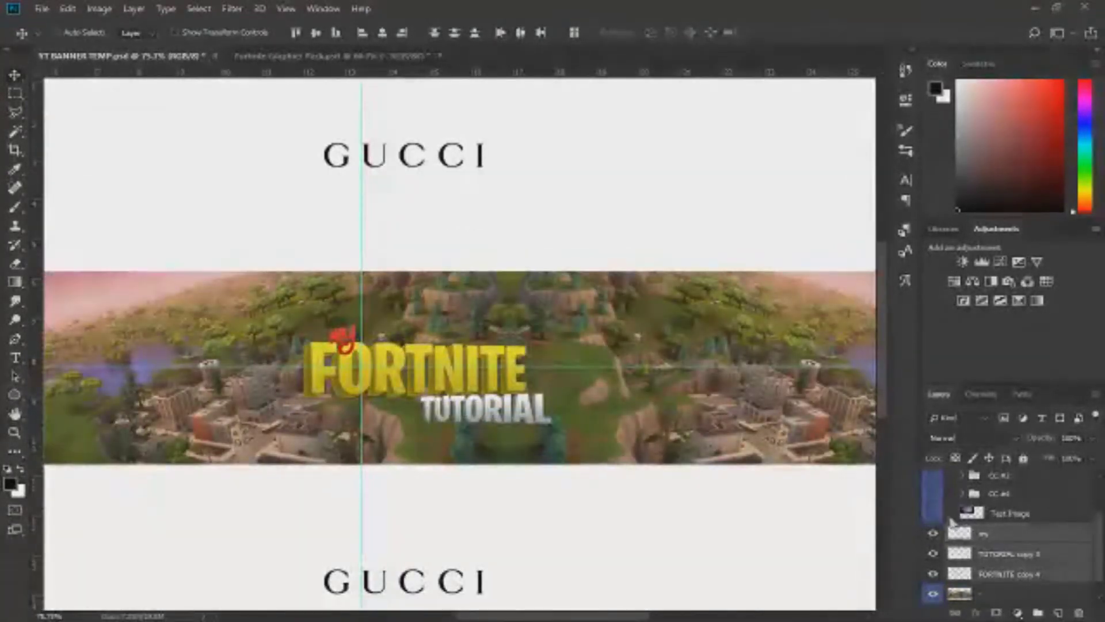
key("ctrl+e")
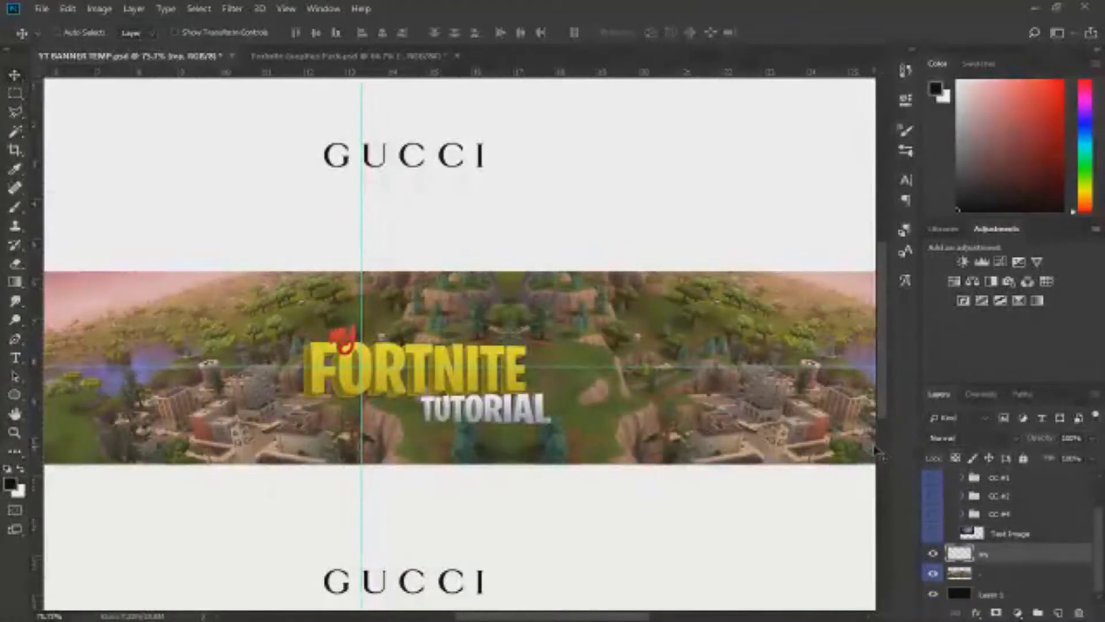
- Enlarge the merged title in the middle of the banner with a free transform
key("ctrl+t")
mouse_move(550, 326)
left_mouse_down()
mouse_move(582, 301)
mouse_move(622, 299)
mouse_move(591, 298)
mouse_move(539, 326)
mouse_move(578, 294)
mouse_move(559, 319)
left_mouse_up()
scroll(601, 304, "down", 5)
key("Return")
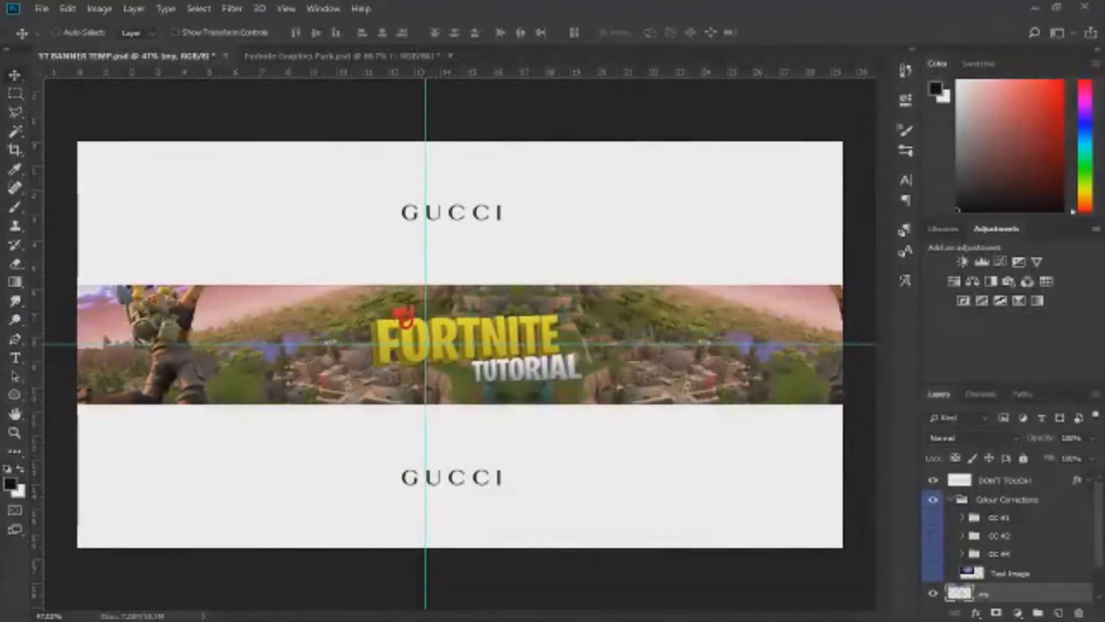
- In the Fortnite Graphics Pack document, hide the glider wallpaper and collapse the Wallpapers group
left_click(356, 58)
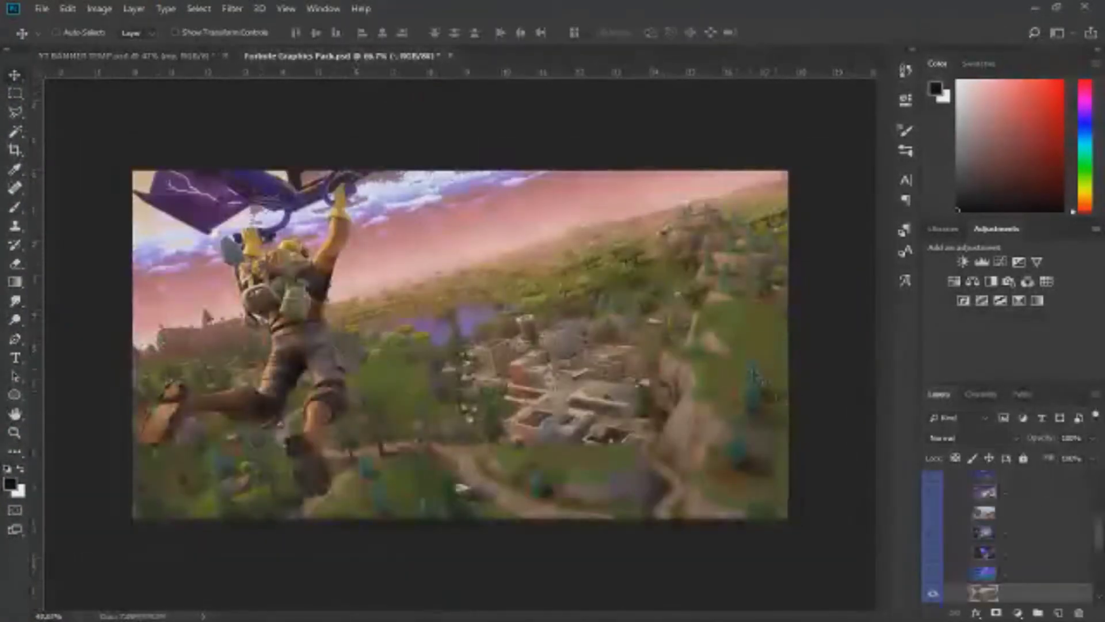
left_click(934, 594)
scroll(967, 518, "up", 5)
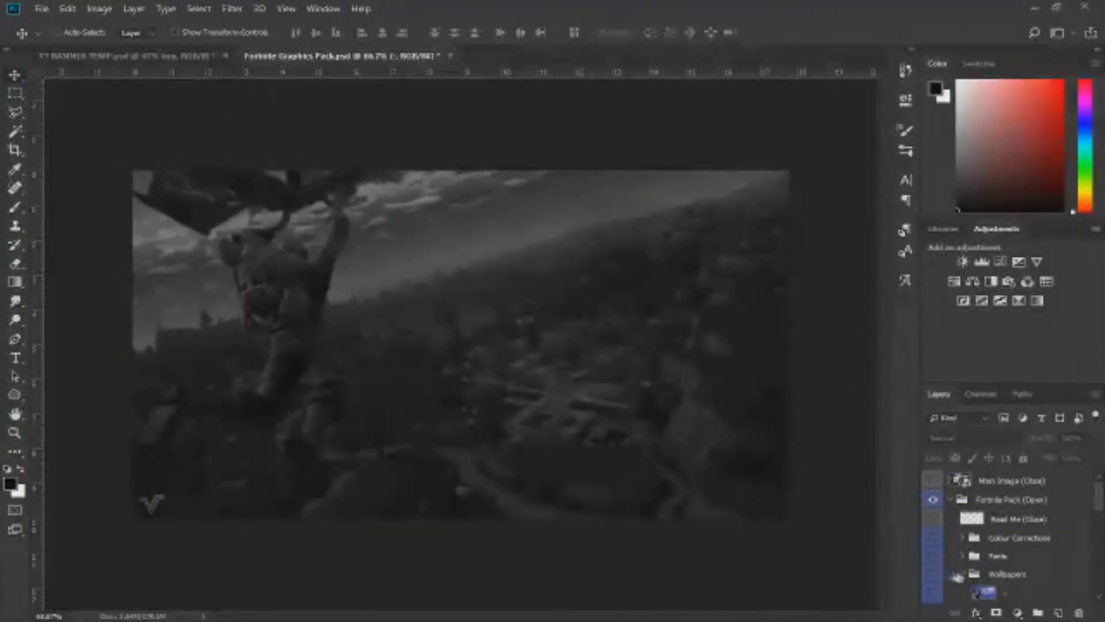
left_click(961, 575)
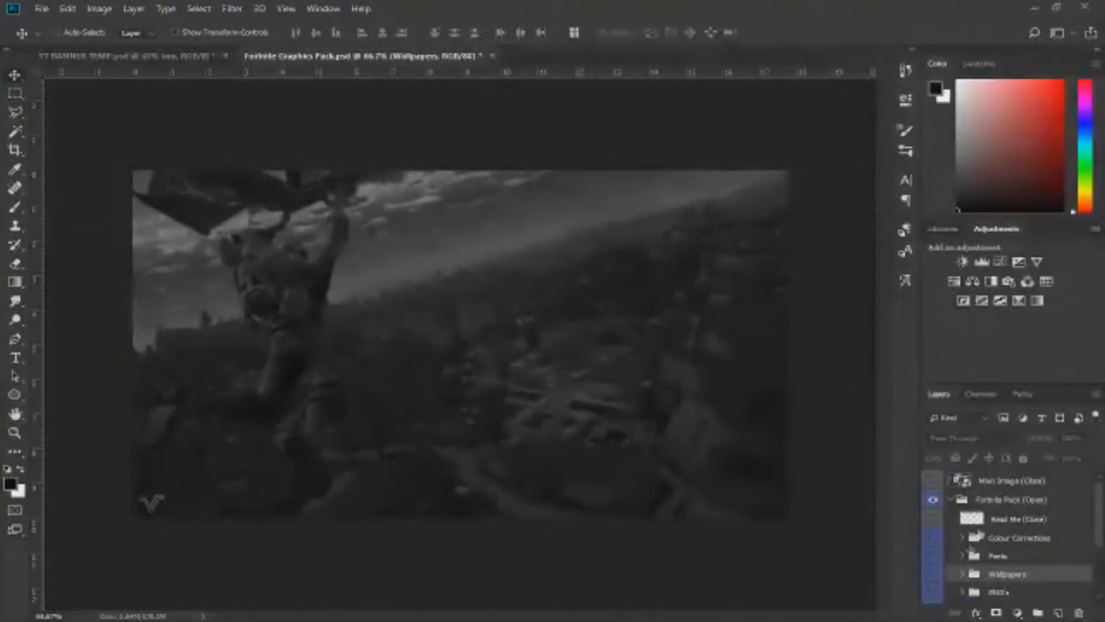
scroll(977, 567, "down", 3)
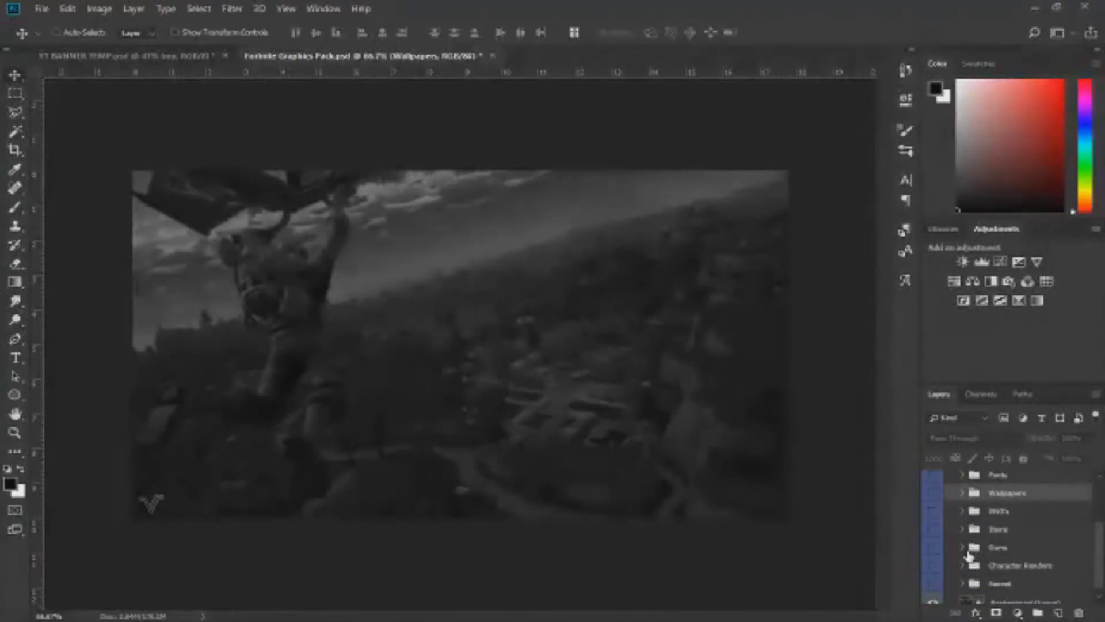
- Show the explosion image in the PNG's group and copy it into the YT BANNER TEMP document
left_click(958, 518)
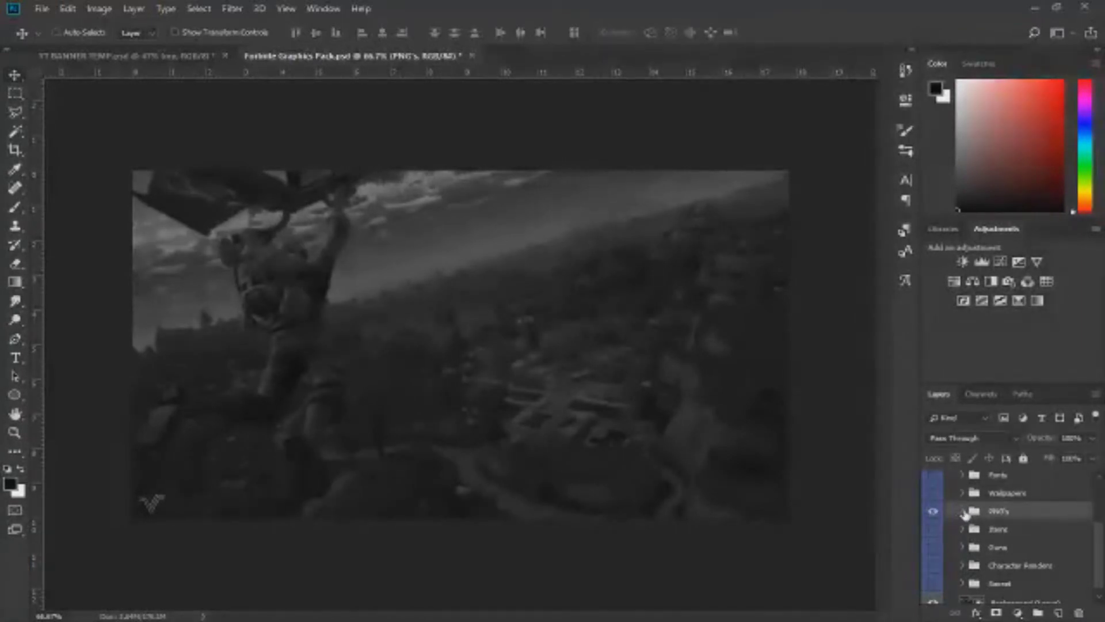
left_click(963, 511)
left_click(934, 529)
left_click(933, 529)
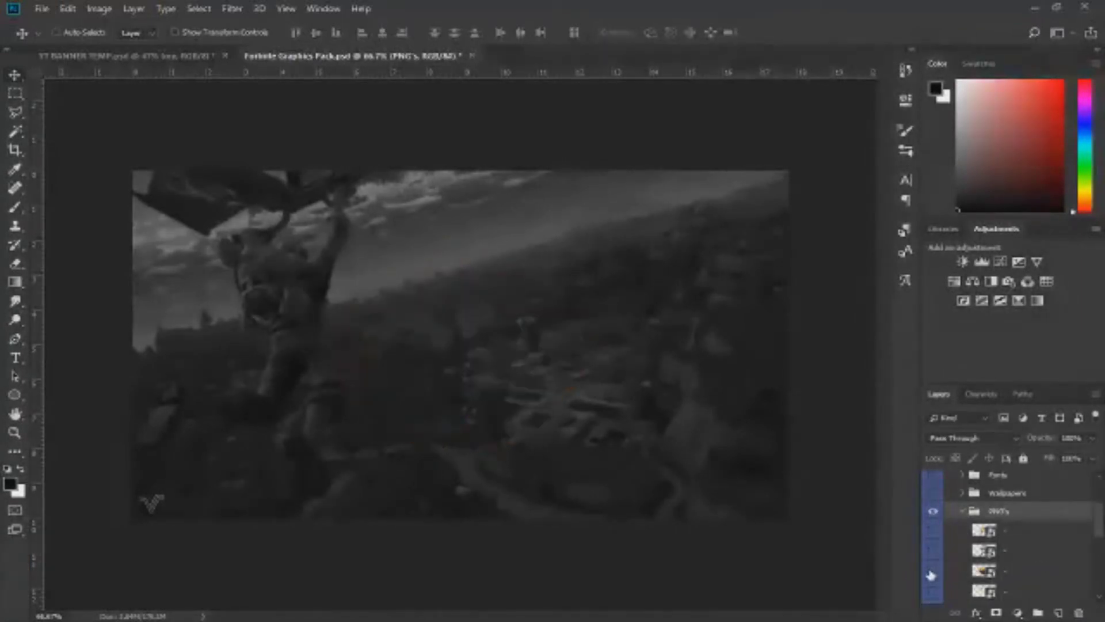
left_click(933, 570)
left_click(1002, 572)
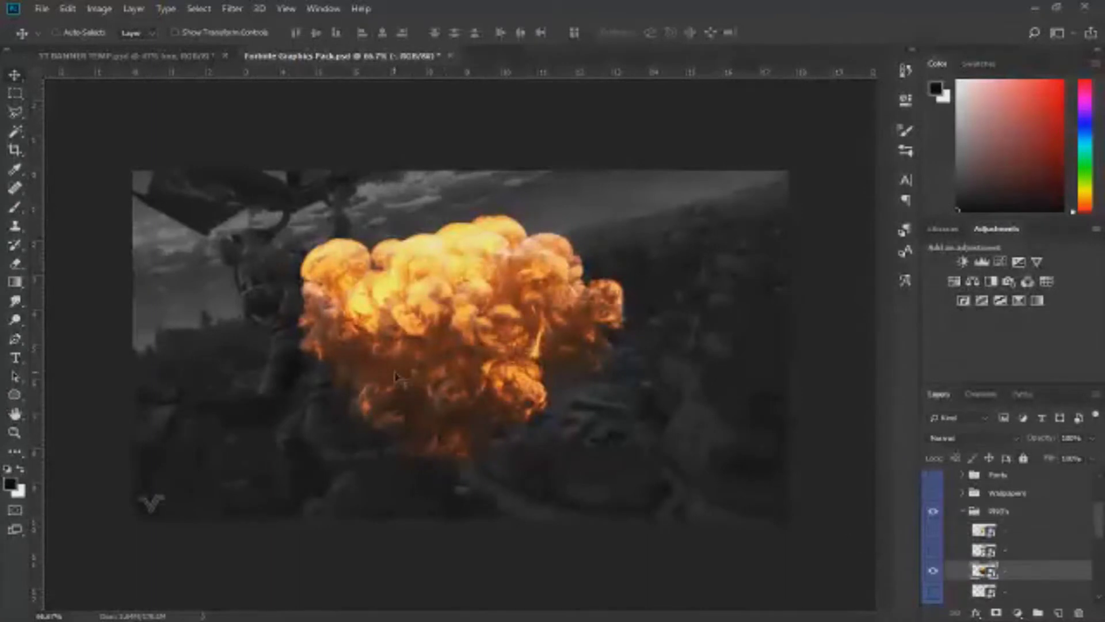
left_click_drag(391, 232, 257, 279)
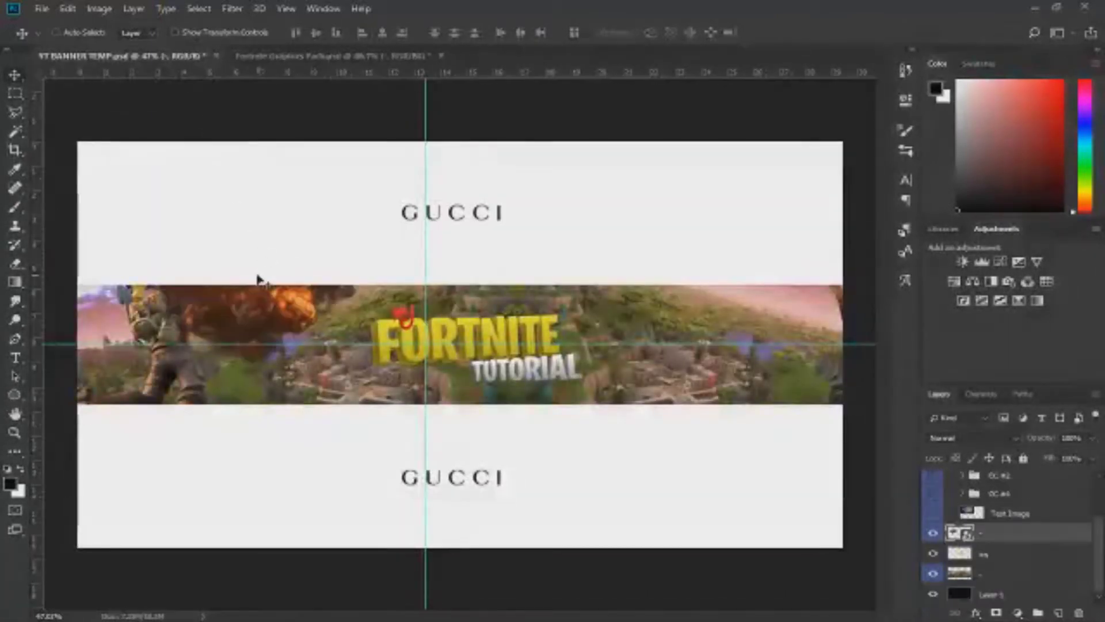
- Enlarge the explosion to about 137%, place it over the banner's left half, and set its blend mode to Overlay
left_click_drag(276, 329, 299, 398)
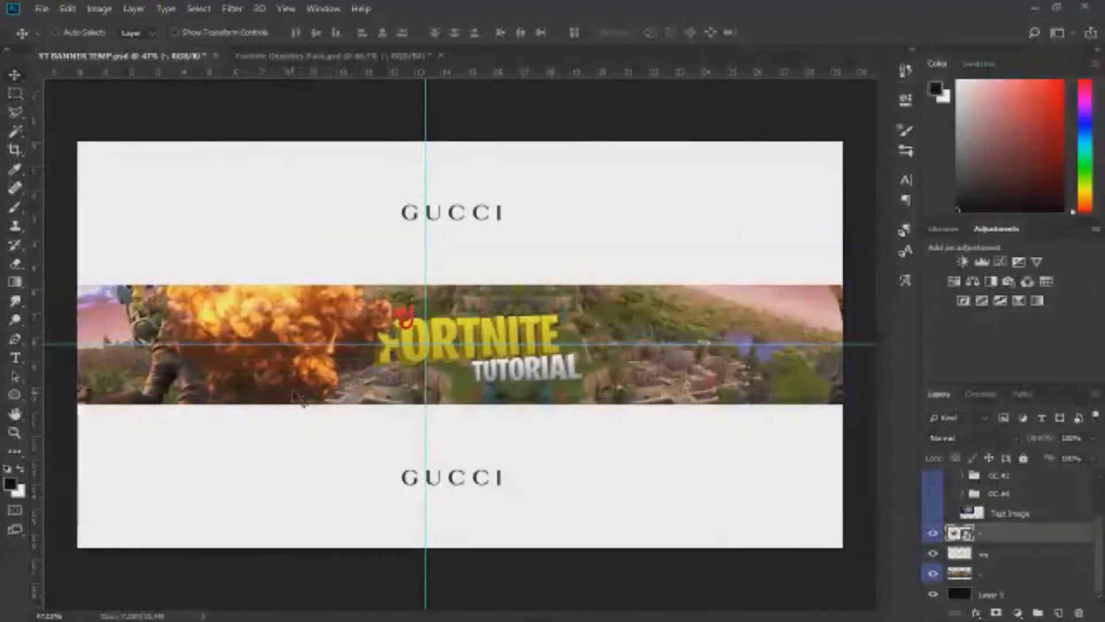
key("ctrl+t")
left_click_drag(399, 250, 780, 215)
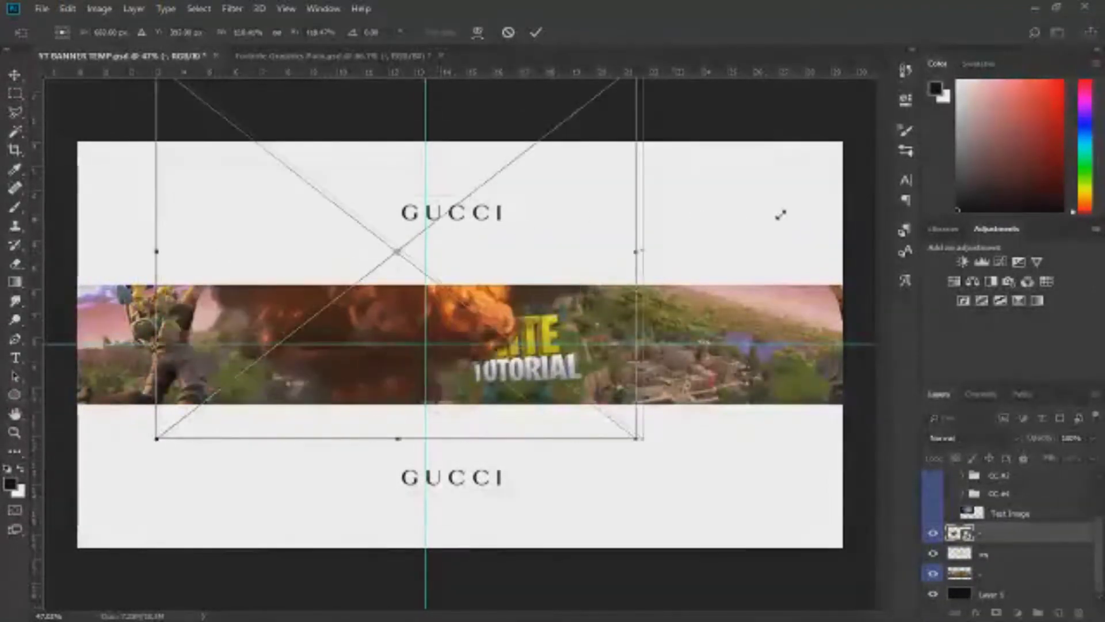
left_click_drag(499, 266, 405, 410)
left_click(536, 32)
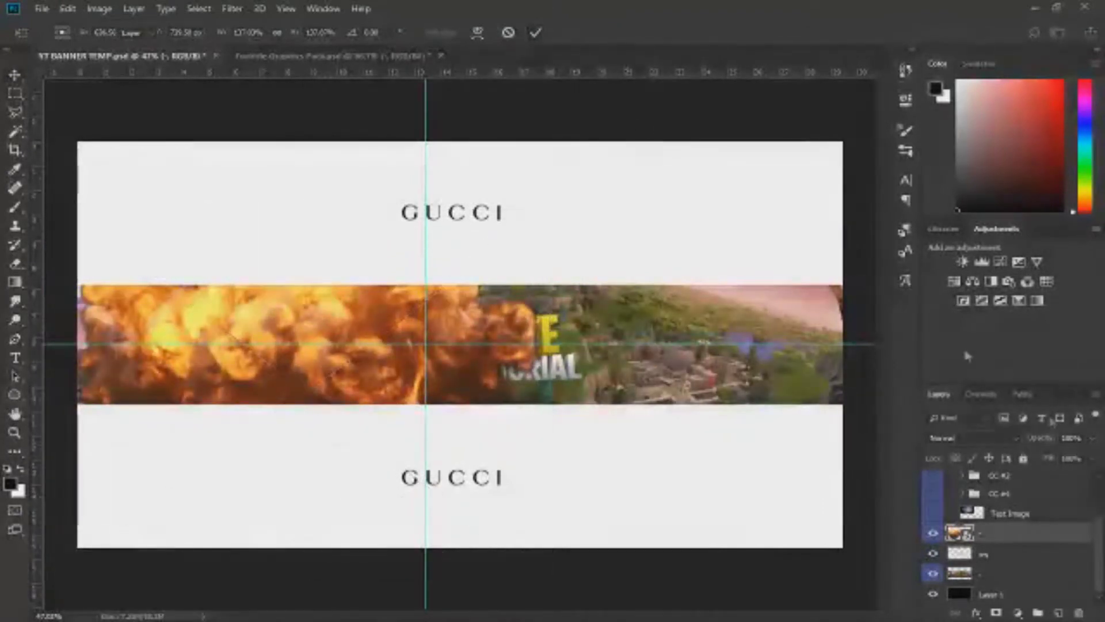
left_click(959, 438)
left_click(948, 247)
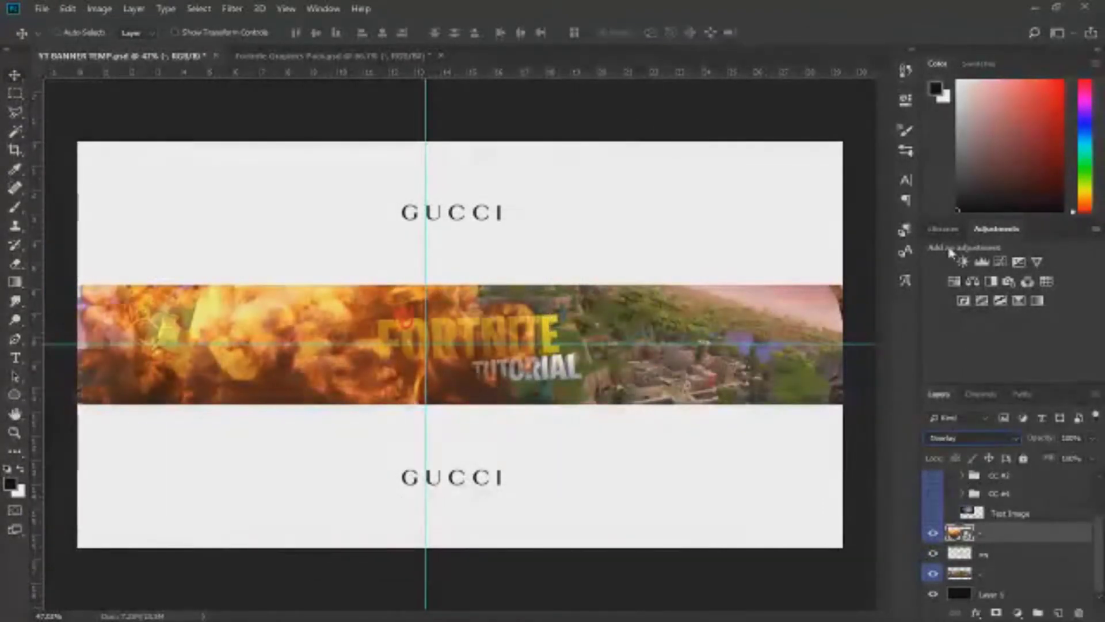
- Duplicate the explosion and position the copy over the banner's right half with a free transform
key("ctrl")
left_click_drag(352, 378, 679, 383)
key("ctrl+t")
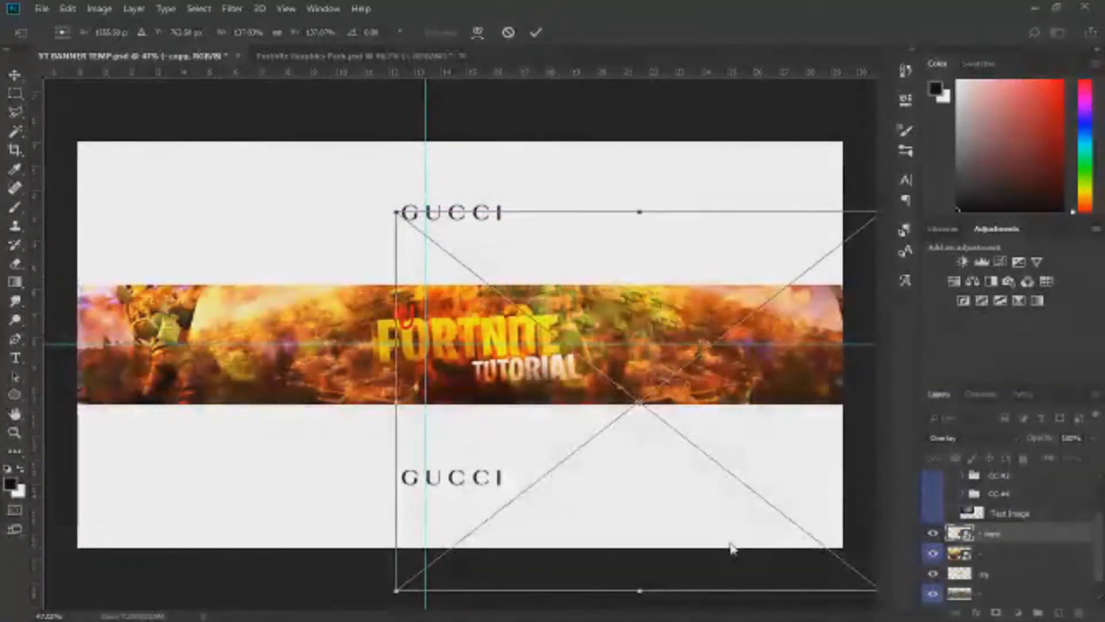
left_click_drag(558, 170, 730, 174)
left_click(536, 32)
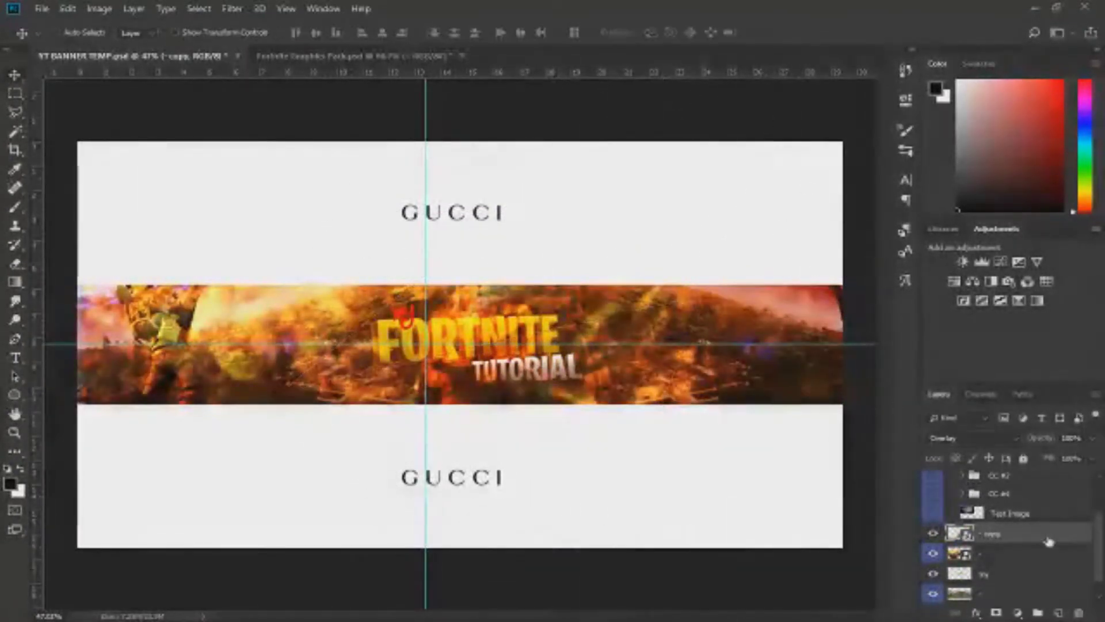
- Merge the two explosion layers and set the merged layer to Overlay at about 70% opacity
left_click(1043, 551, "shift")
key("ctrl+e")
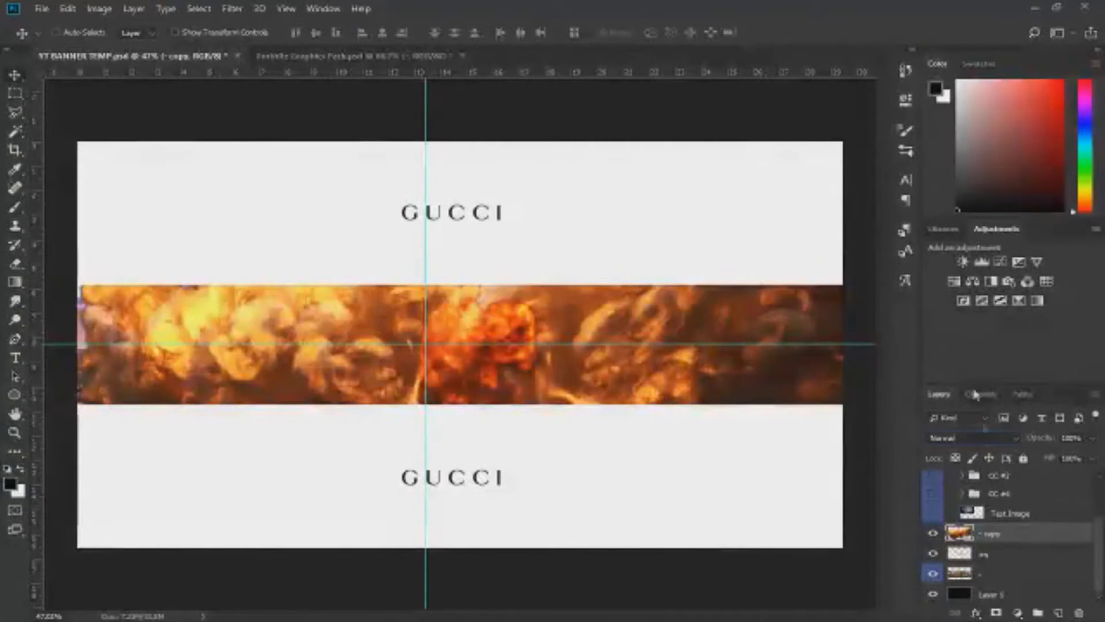
key("shift+alt+o")
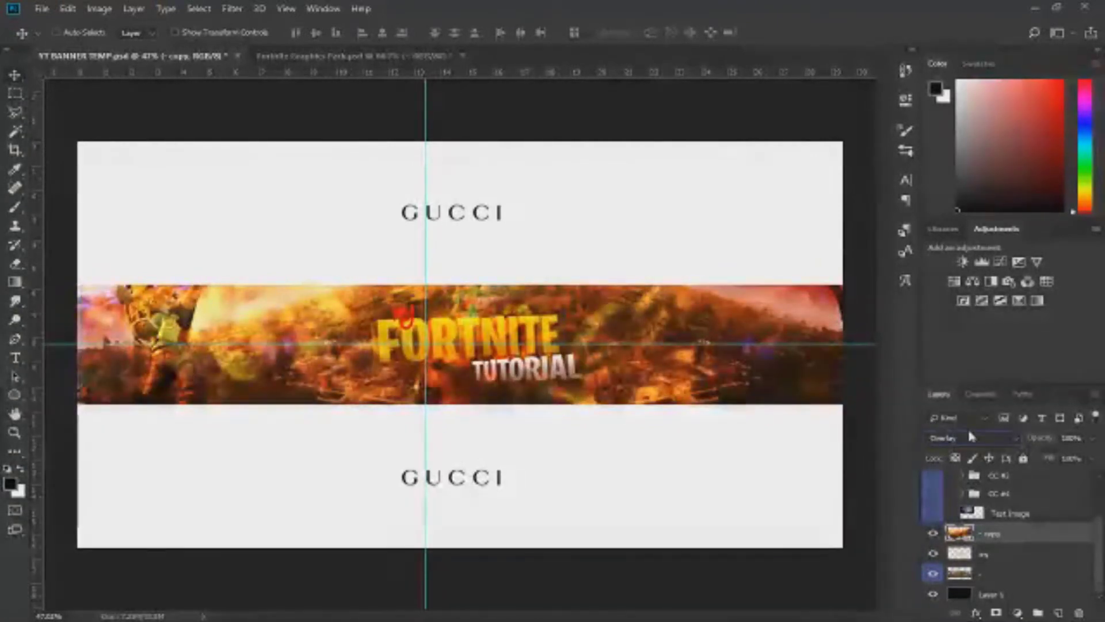
key("7")
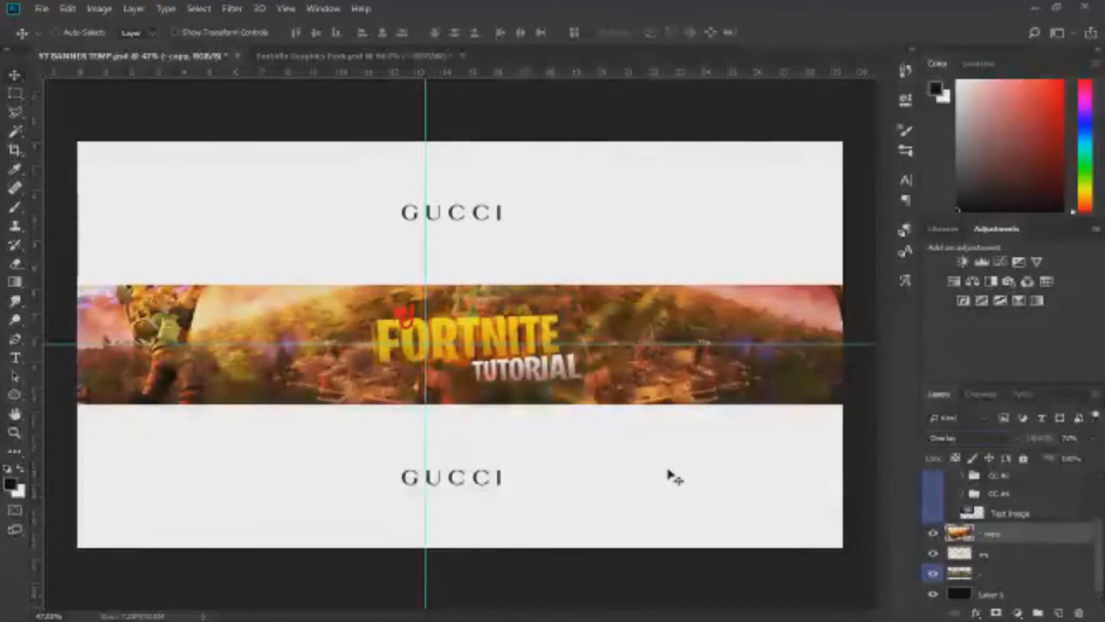
- Show the CC #1 colour correction group and reduce its opacity to about 25%
left_click(933, 476)
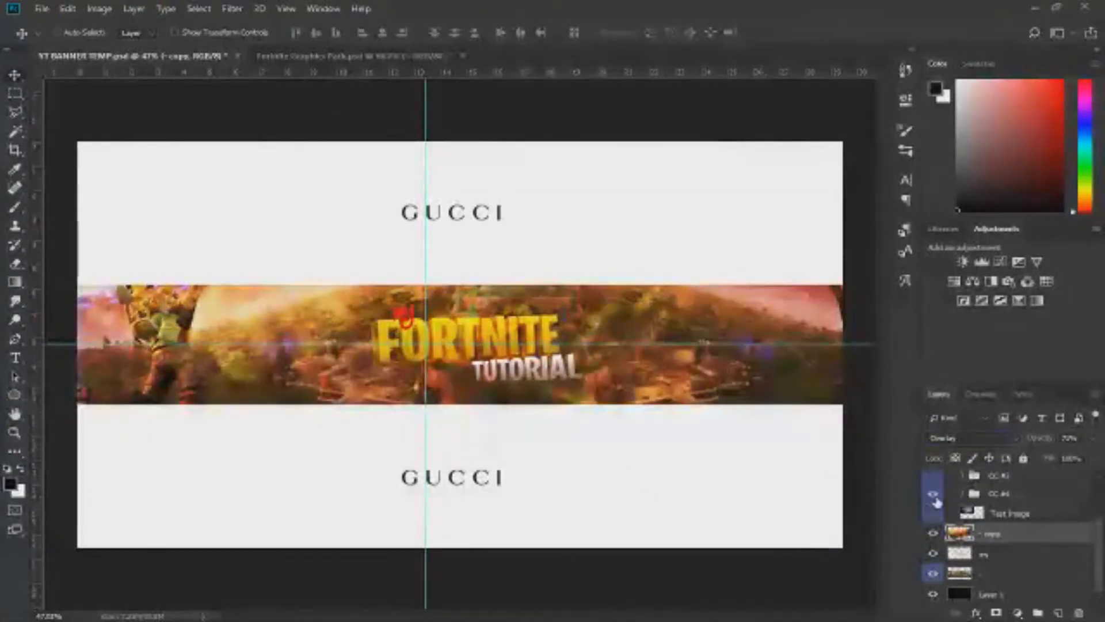
scroll(936, 502, "up", 2)
left_click(935, 498)
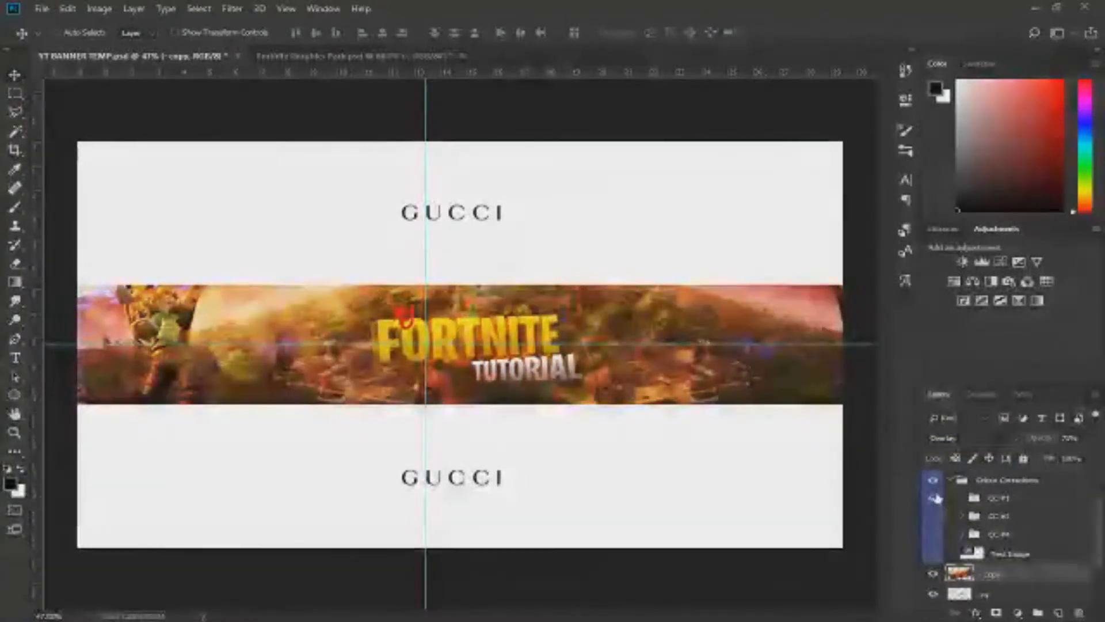
left_click(992, 498)
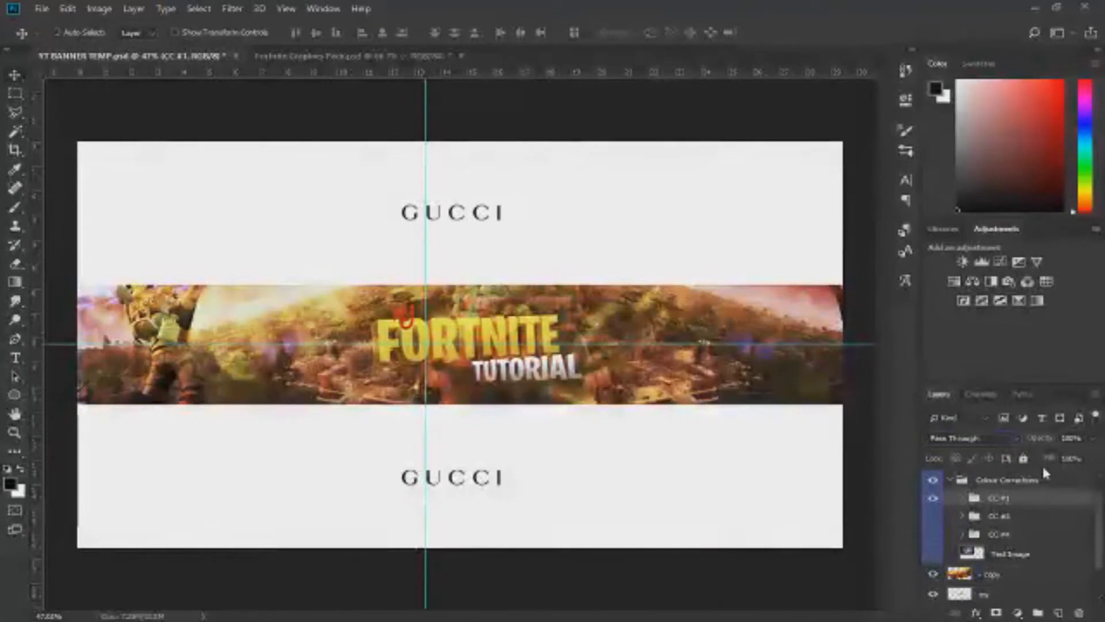
left_click_drag(1050, 442, 991, 447)
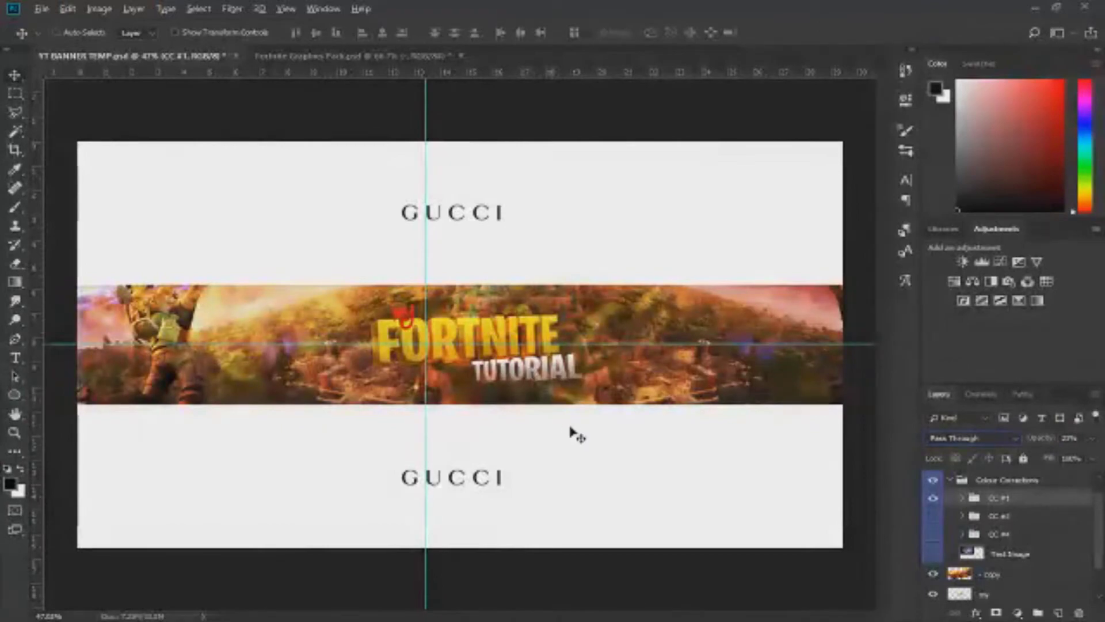
scroll(570, 403, "up", 10)
scroll(564, 380, "down", 12)
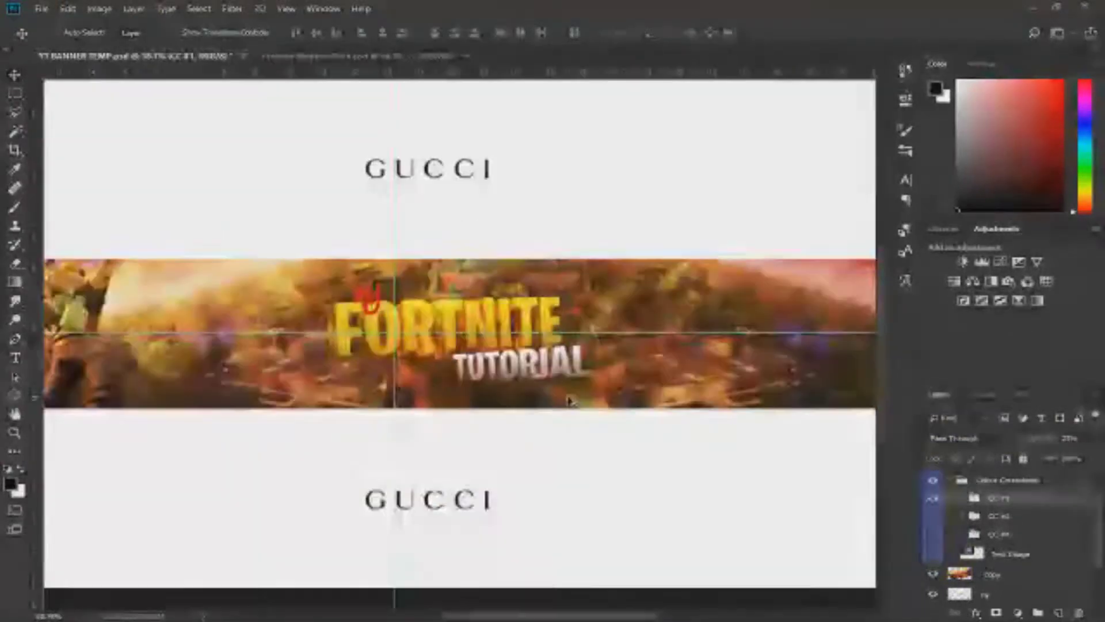
left_click(996, 574)
left_click(929, 592)
left_click(932, 593)
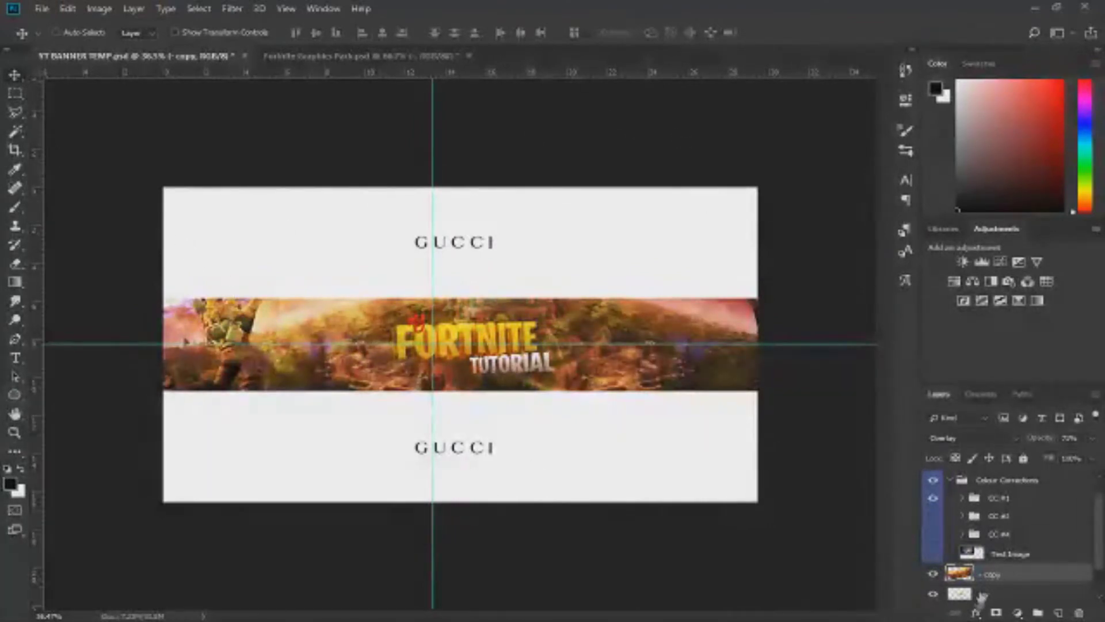
- Add a new layer atop the Colour Corrections group and paint soft black over both banner sides, leaving the title area clear
left_click(1007, 481)
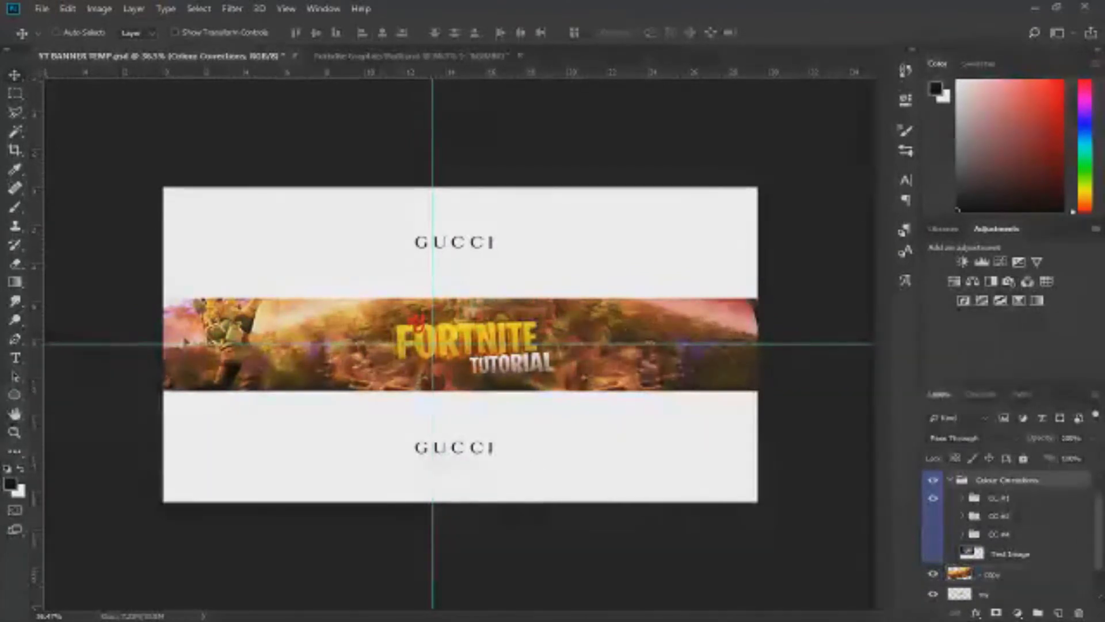
left_click(1056, 613)
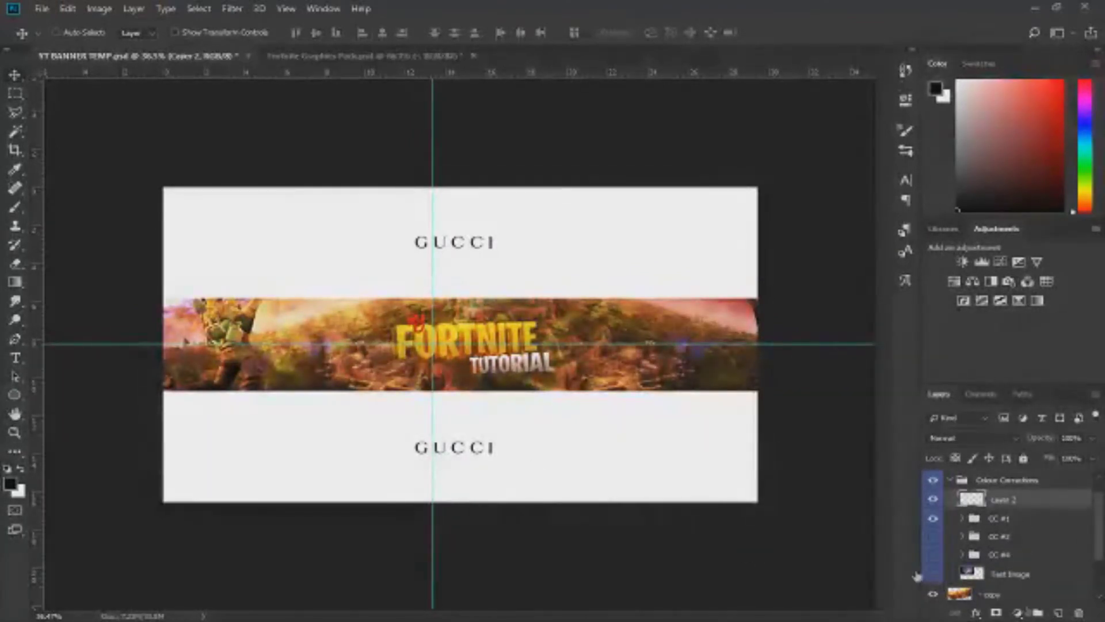
left_click(20, 208)
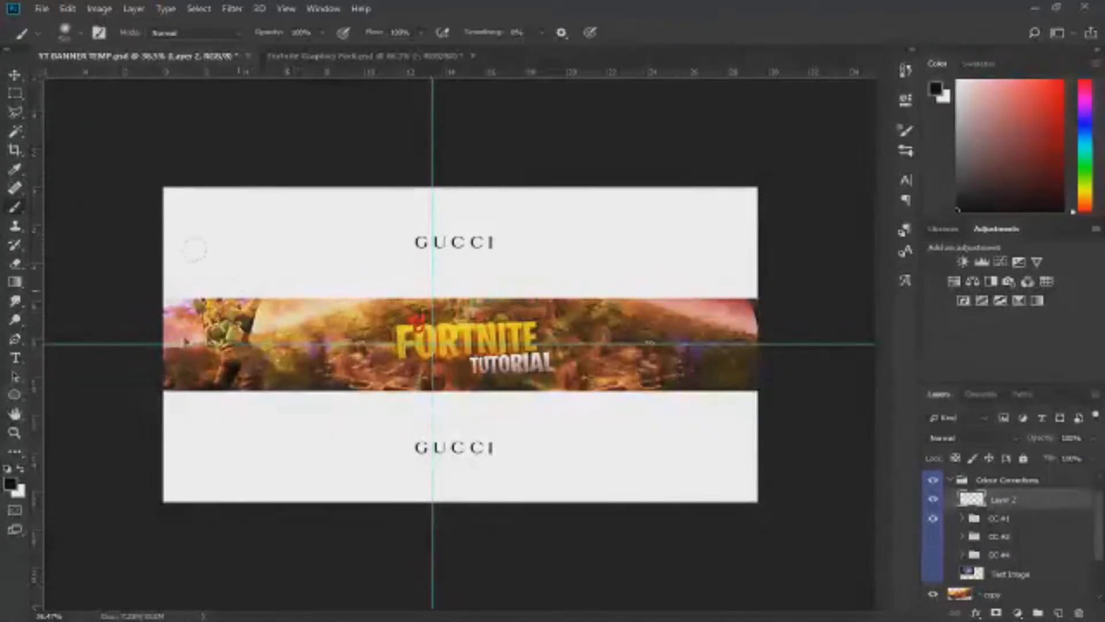
left_click_drag(248, 238, 144, 346)
left_click(155, 305)
mouse_move(176, 311)
left_mouse_down()
mouse_move(293, 303)
mouse_move(242, 368)
mouse_move(346, 345)
mouse_move(369, 311)
left_mouse_up()
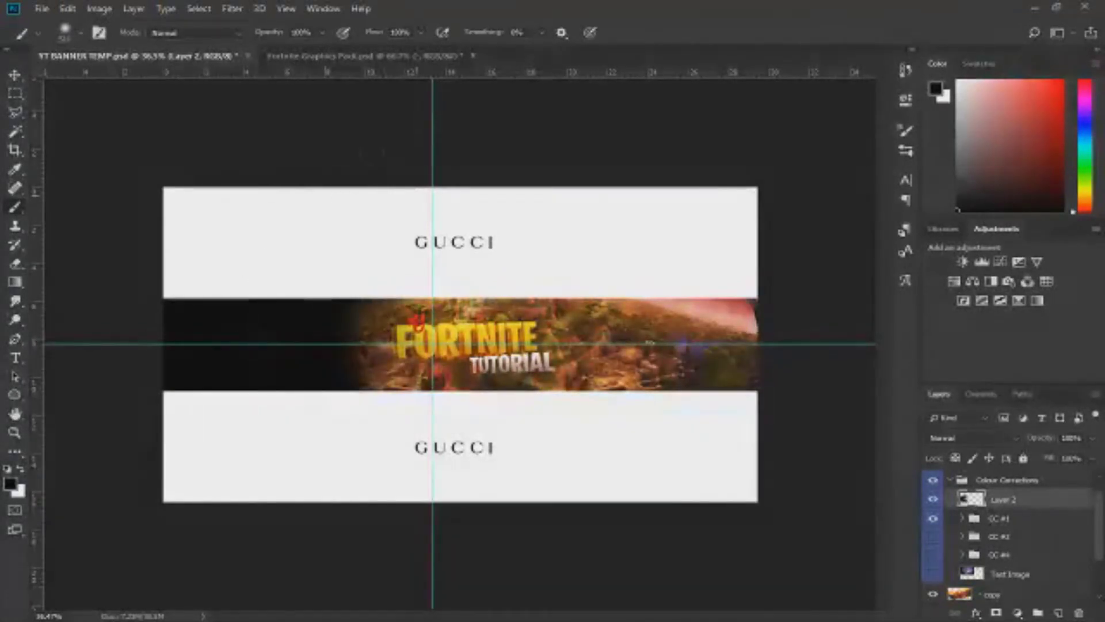
mouse_move(567, 357)
left_mouse_down()
mouse_move(672, 381)
mouse_move(749, 314)
mouse_move(731, 374)
left_mouse_up()
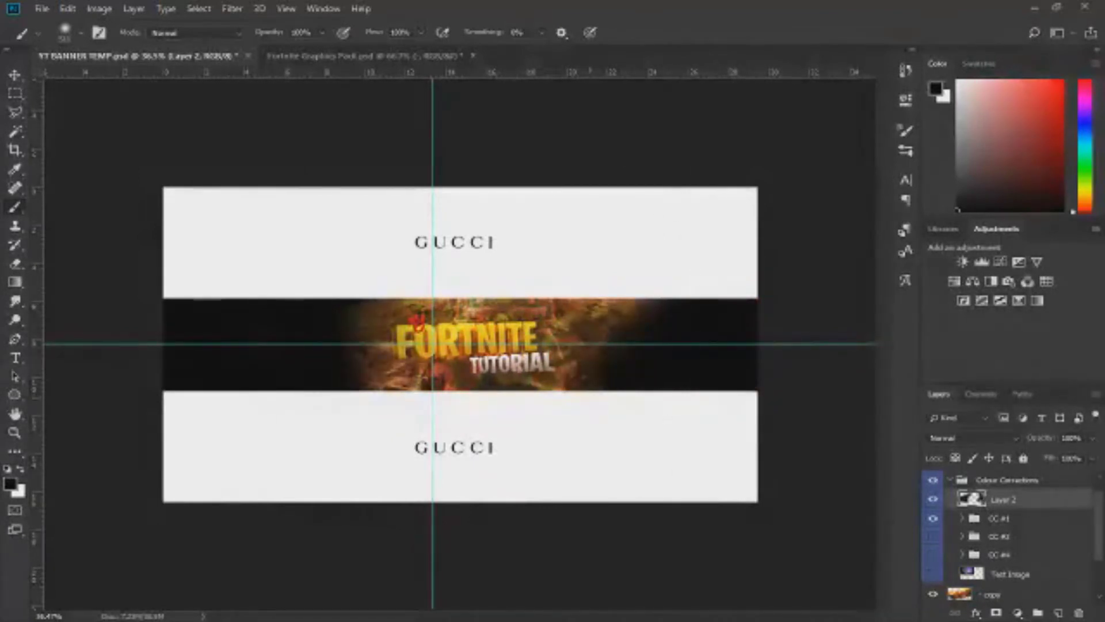
- Finish painting the black sides, then move Layer 2 above the Colour Corrections group and set it to Overlay at about 40% opacity
left_click_drag(629, 279, 602, 284)
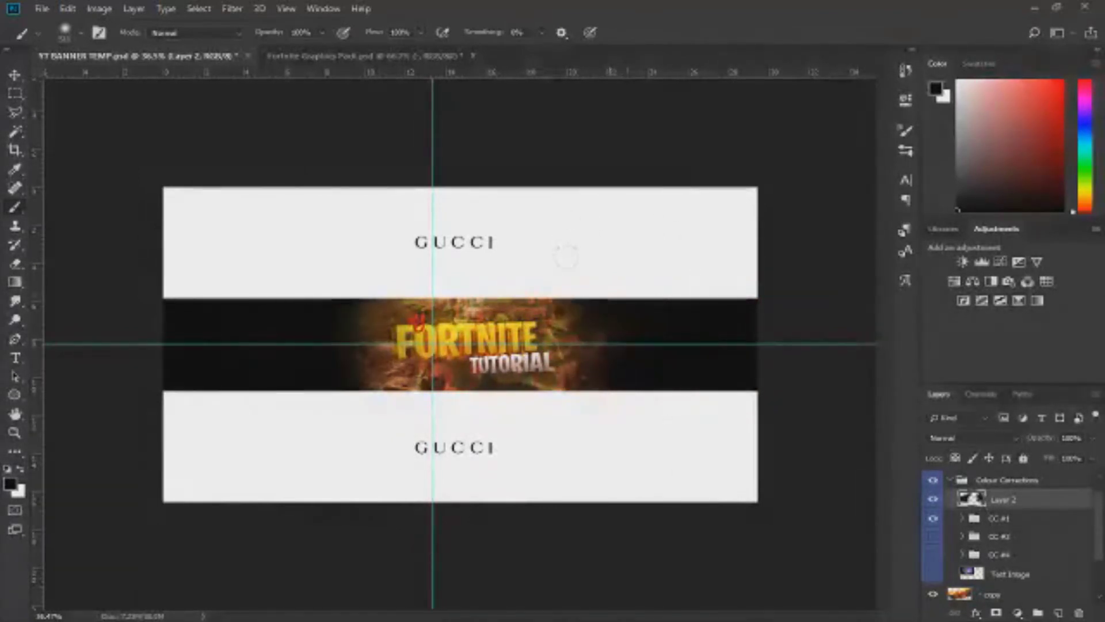
left_click_drag(1006, 504, 1005, 473)
key("shift+alt+o")
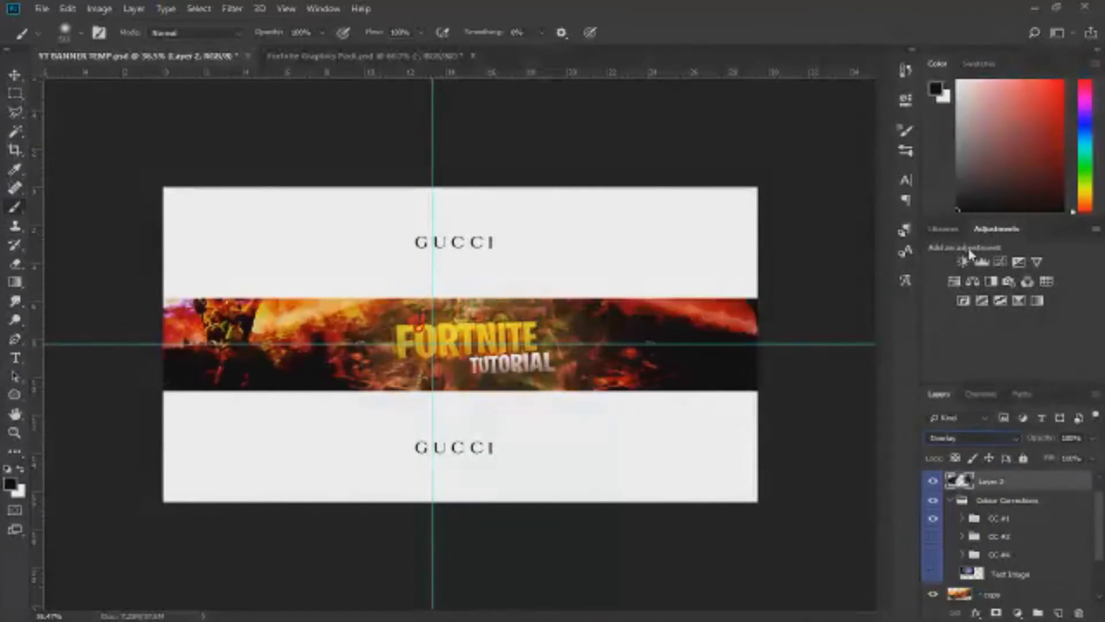
left_click_drag(1039, 439, 982, 438)
mouse_move(411, 363)
left_mouse_down()
mouse_move(647, 363)
mouse_move(546, 365)
left_mouse_up()
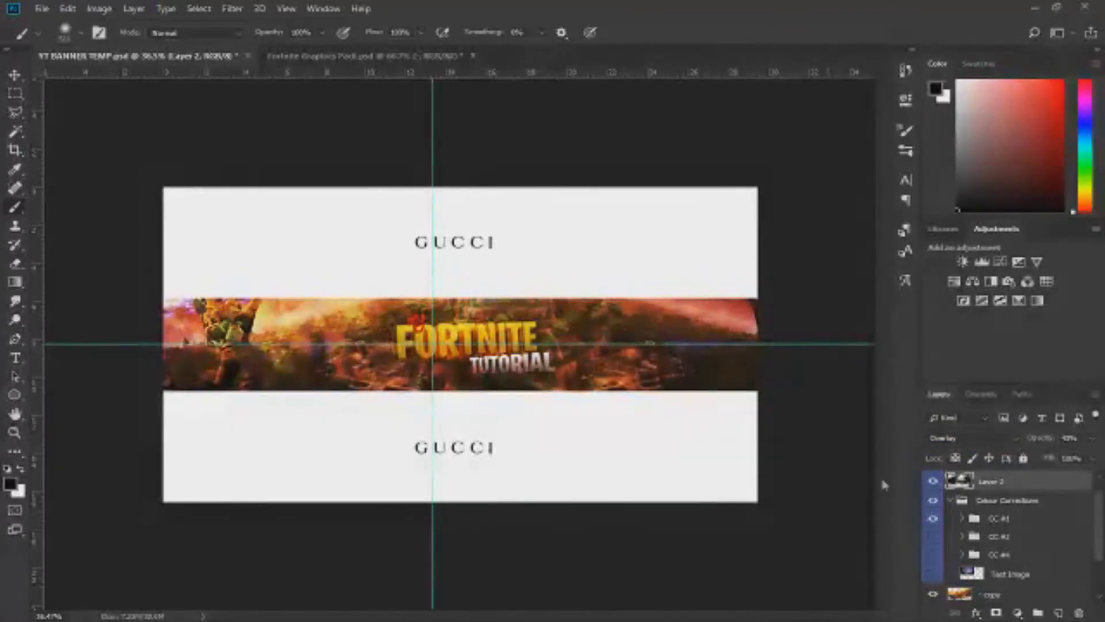
key("ctrl+z")
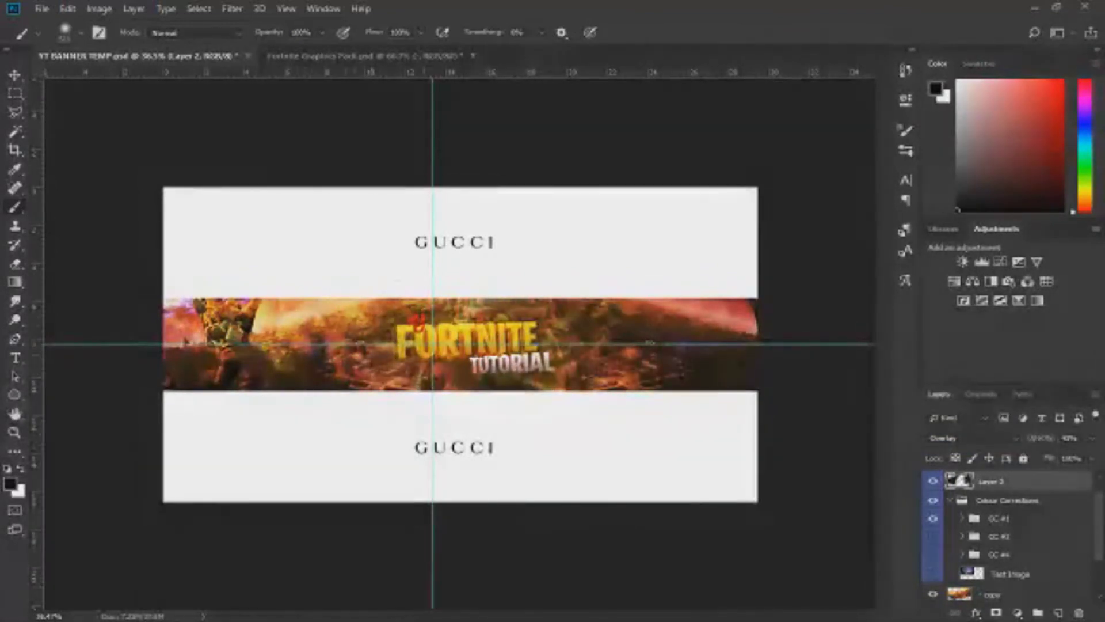
- Duplicate Layer 2 and set the copy to Normal blending at about 20% opacity
scroll(932, 512, "down", 3)
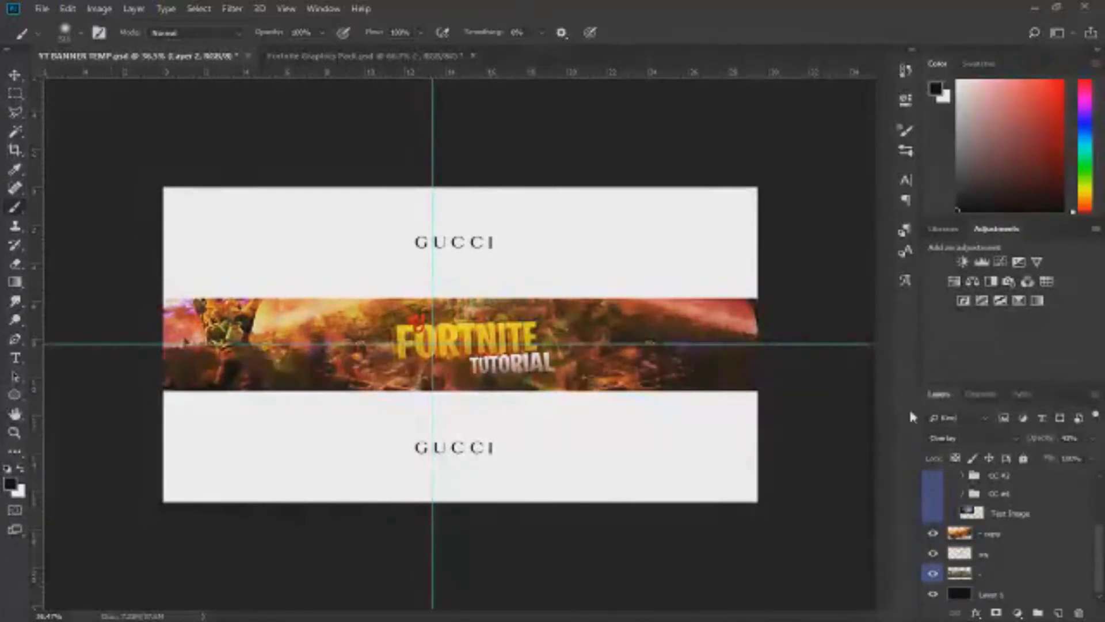
scroll(979, 506, "up", 3)
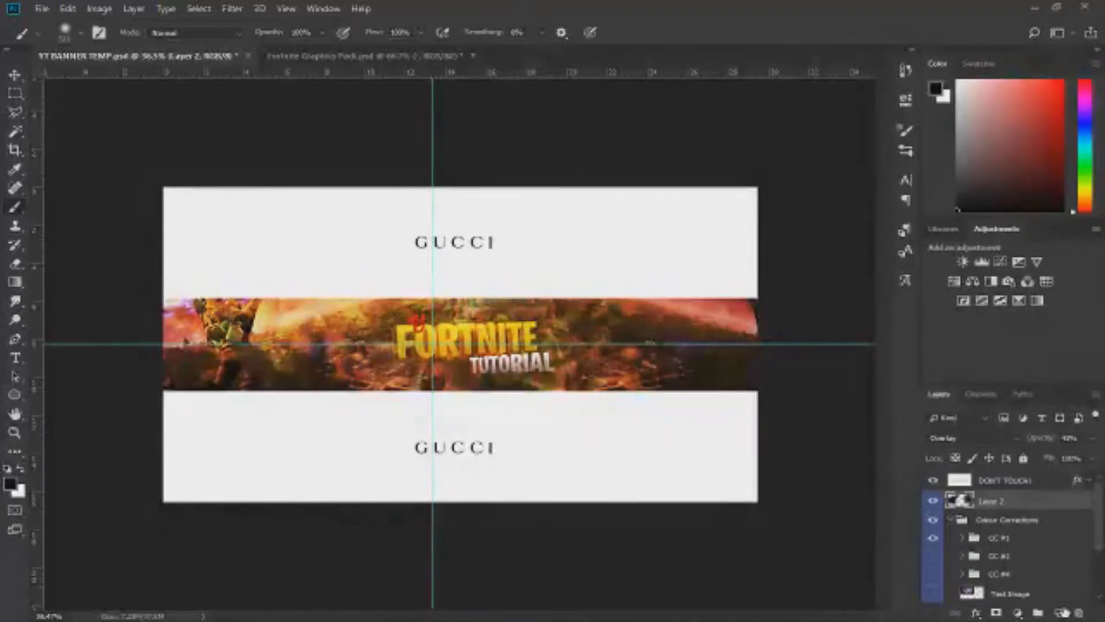
key("ctrl+j")
left_click(997, 441)
left_click(962, 99)
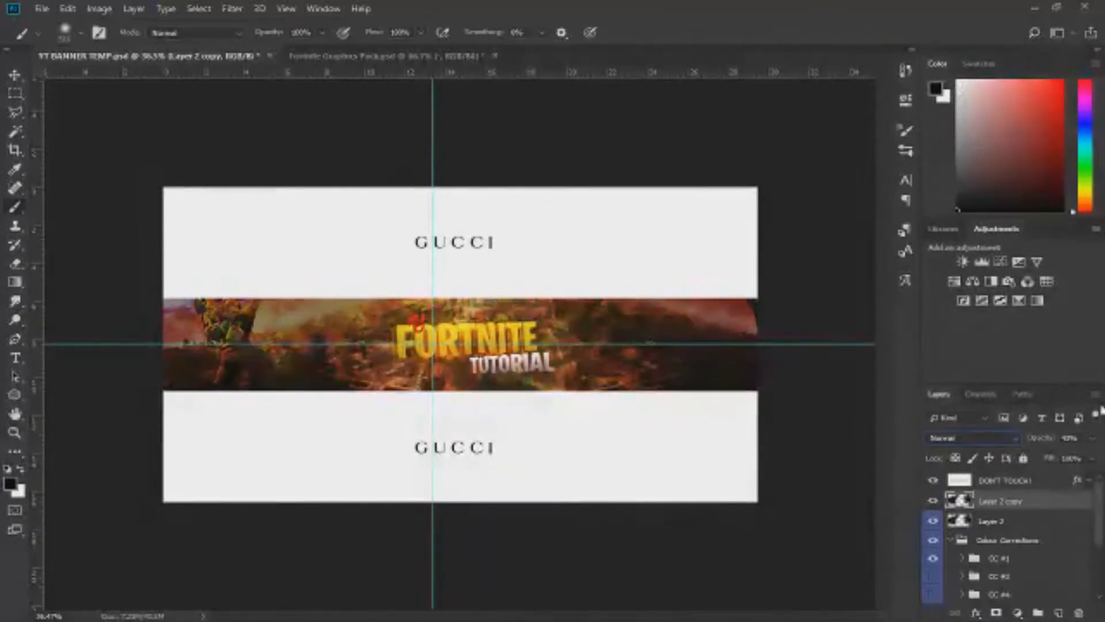
left_click_drag(1040, 447, 982, 455)
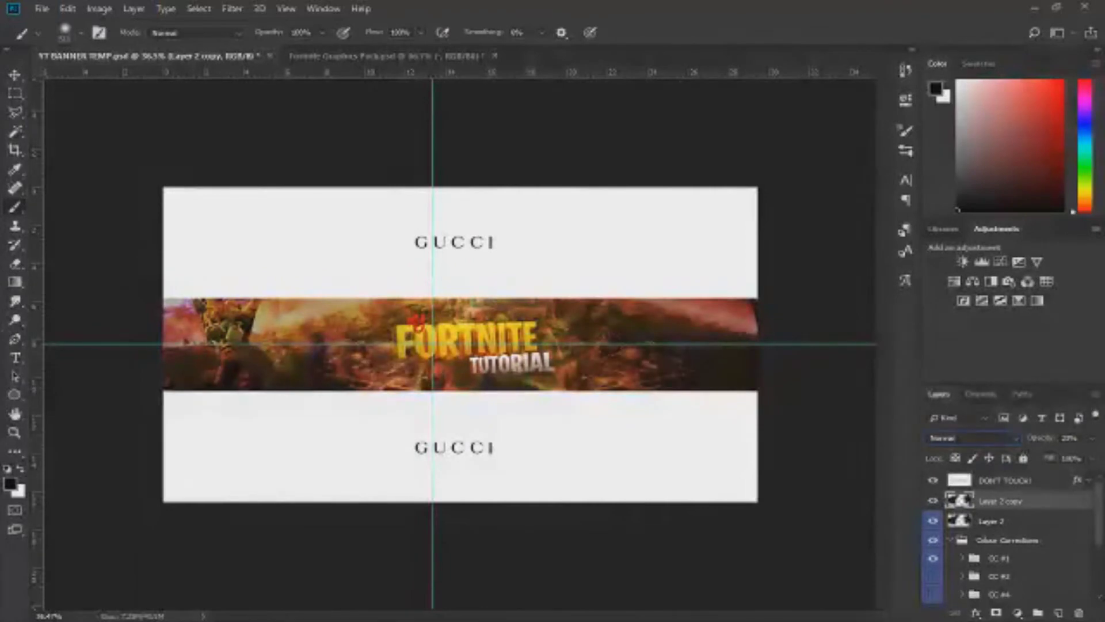
- Switch to the Fortnite Graphics Pack document, then hide and collapse its PNG's group
left_click(352, 57)
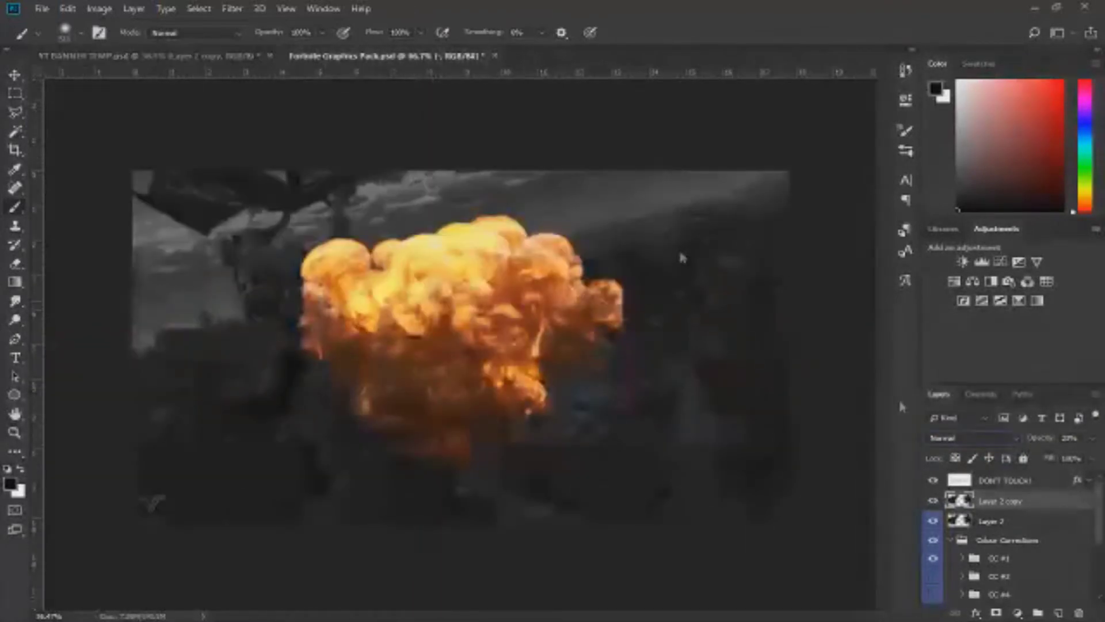
left_click(933, 534)
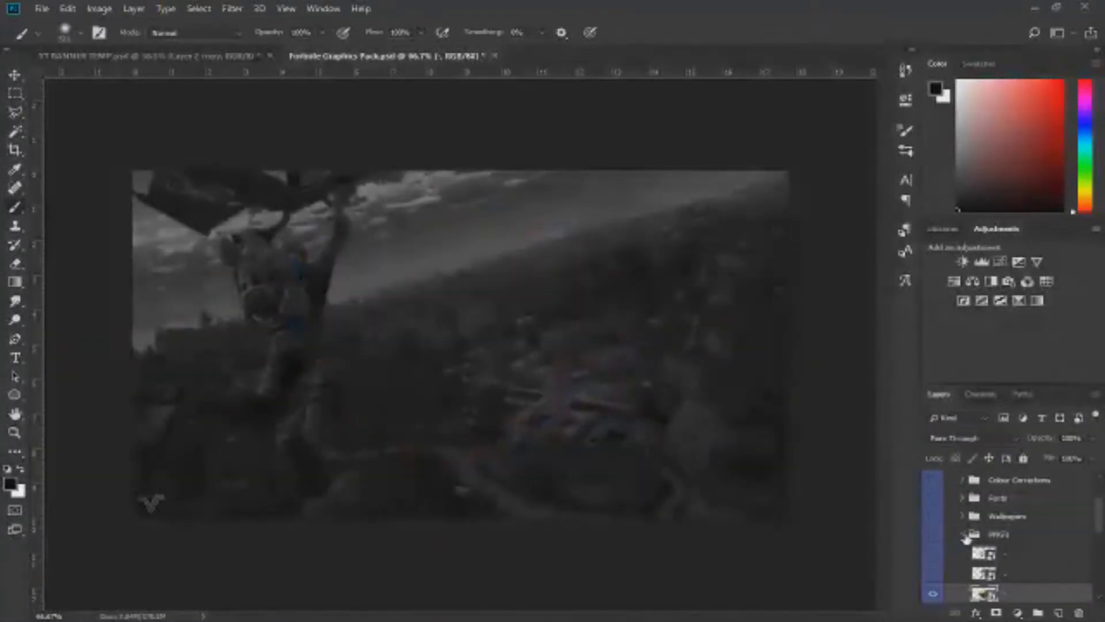
left_click(965, 536)
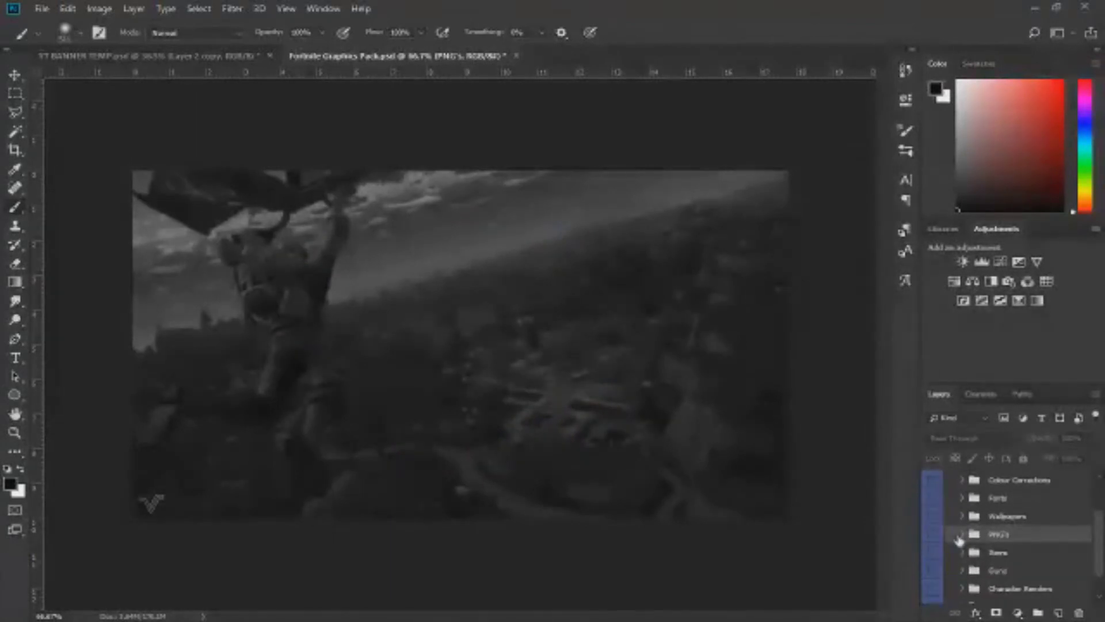
- Examine the item images in the Items group one after another for a fitting banner element
left_click(958, 555)
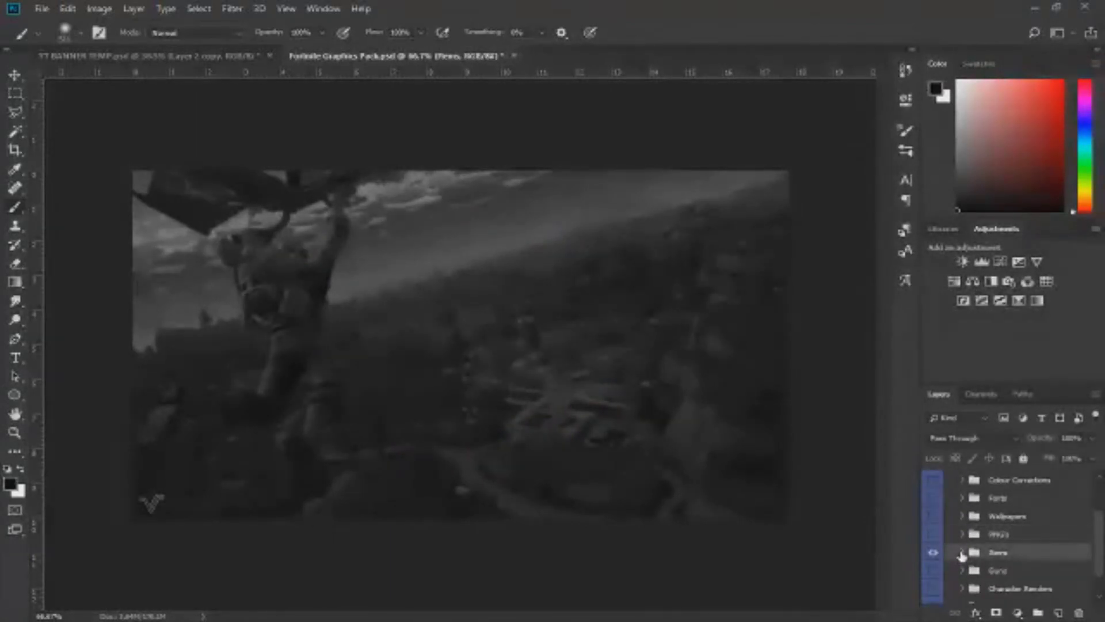
left_click(935, 572)
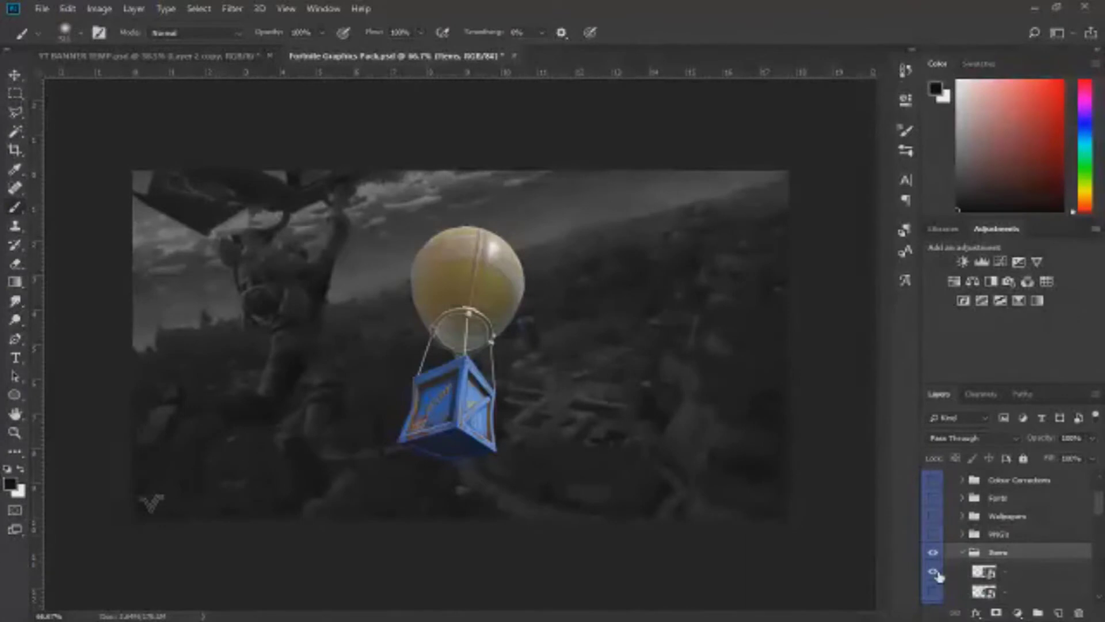
left_click(934, 573)
left_click(933, 591)
left_click(933, 591)
scroll(935, 587, "down", 1)
left_click(934, 571)
left_click(934, 572)
left_click(934, 591)
left_click(933, 592)
scroll(935, 588, "down", 1)
scroll(940, 559, "up", 1)
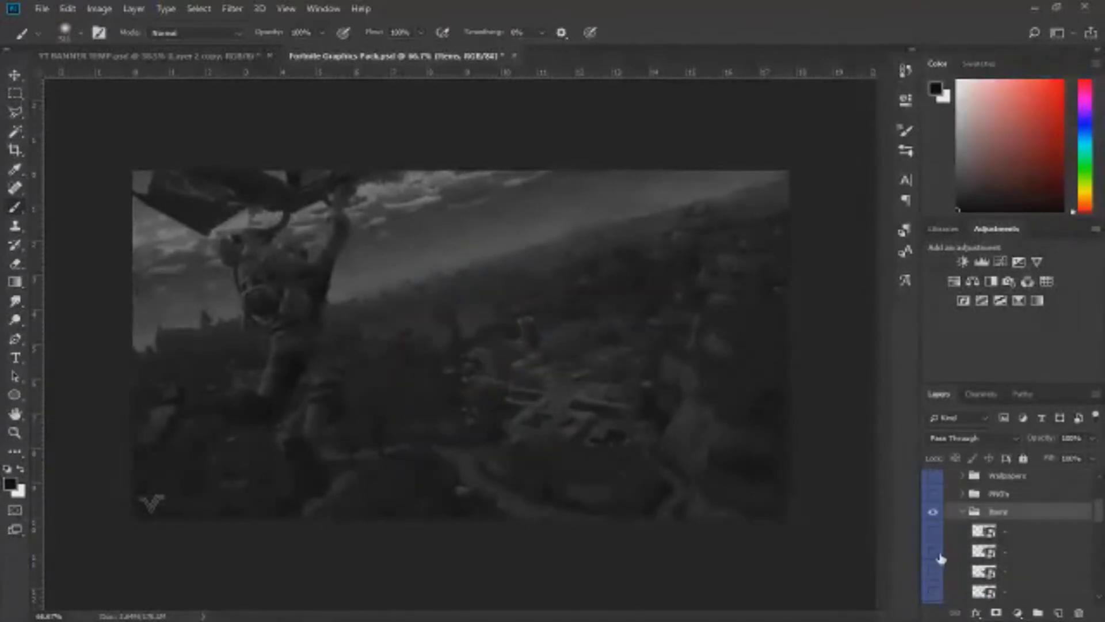
left_click(963, 512)
left_click(935, 522)
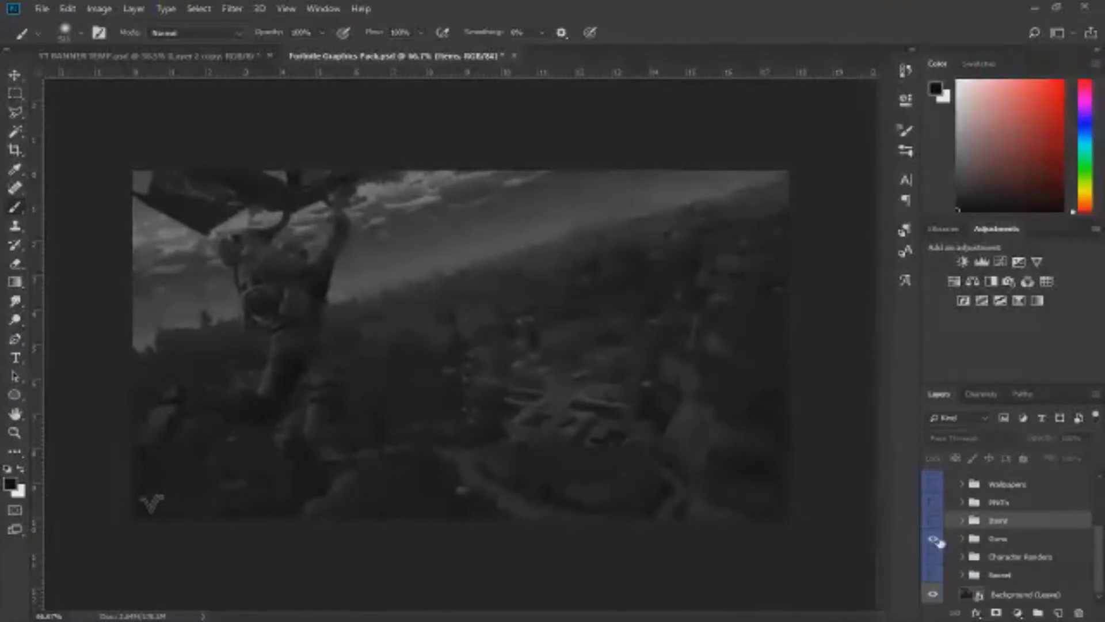
- Show the tan assault rifle from the Guns group and bring it into the YT BANNER TEMP document
left_click(960, 538)
left_click(962, 540)
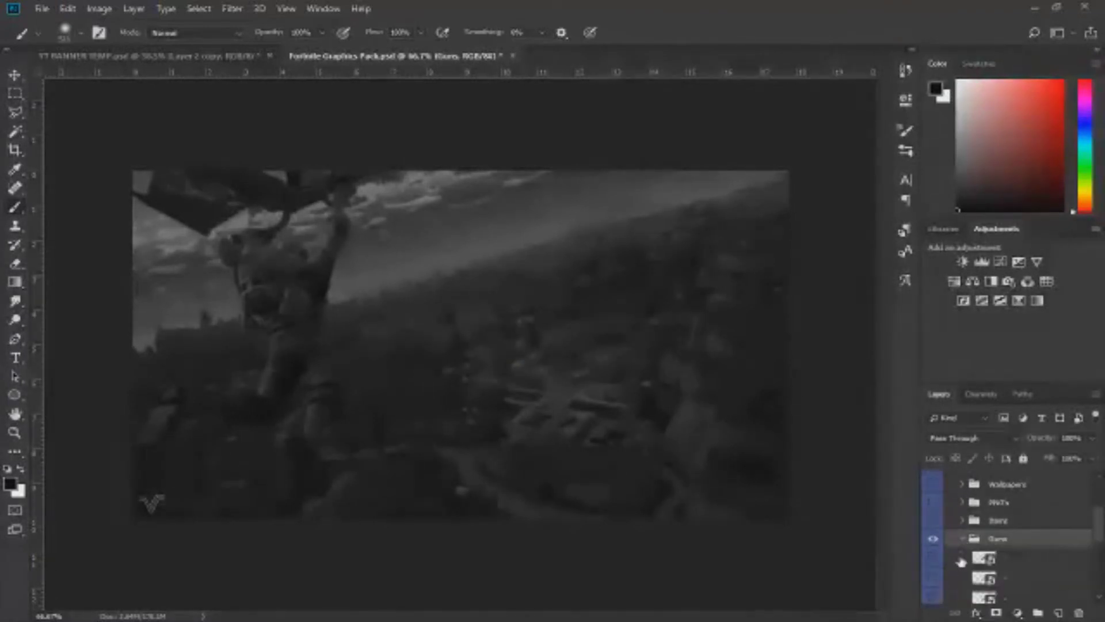
scroll(944, 536, "down", 1)
left_click(937, 537)
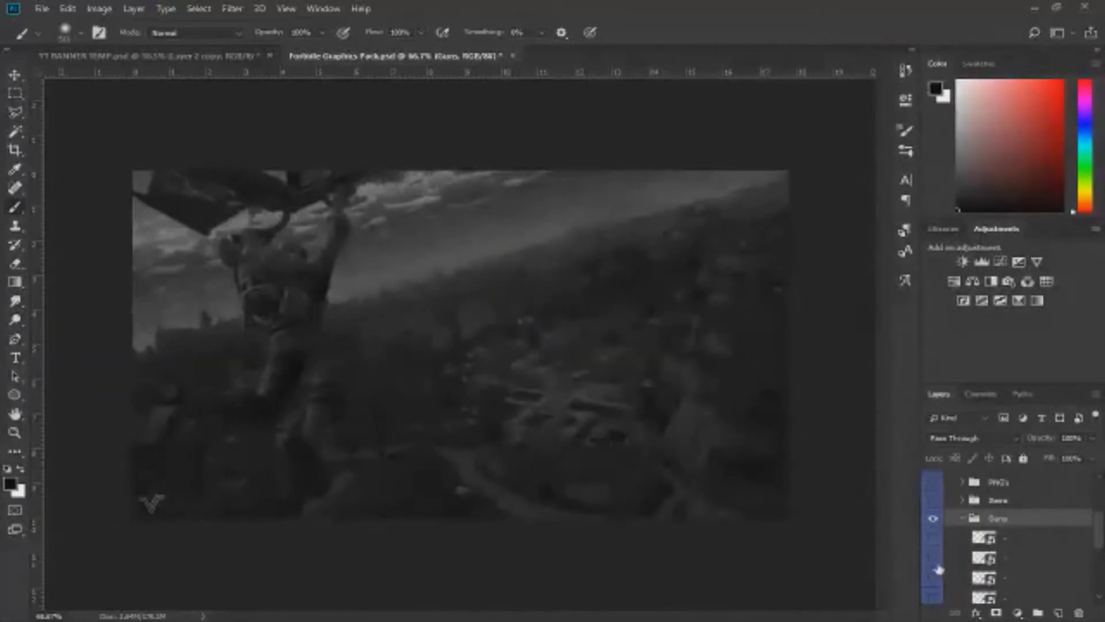
left_click(936, 557)
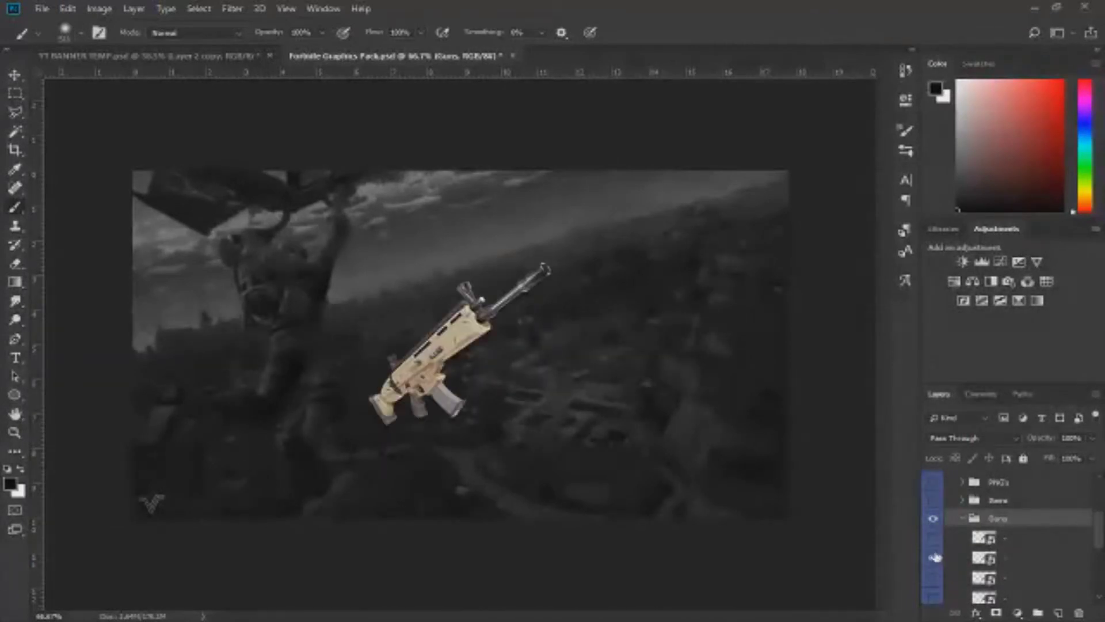
left_click(1015, 564)
left_click(15, 75)
left_click_drag(313, 300, 459, 313)
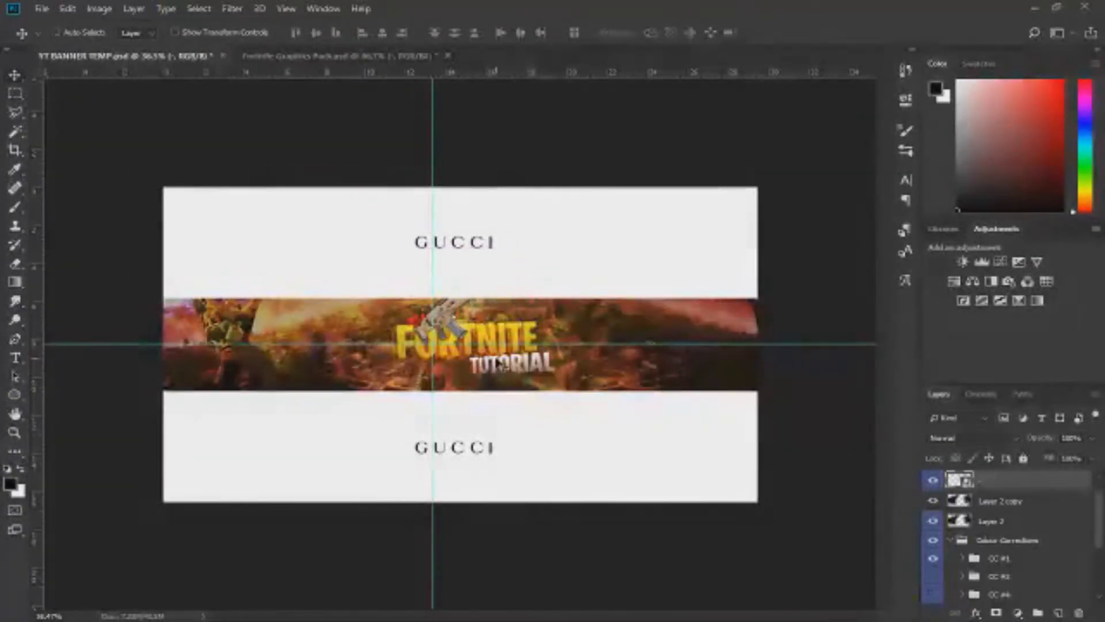
- Move the rifle over the end of the FORTNITE title, scale it to about 79% and rotate it about 14 degrees
scroll(503, 361, "up", 5)
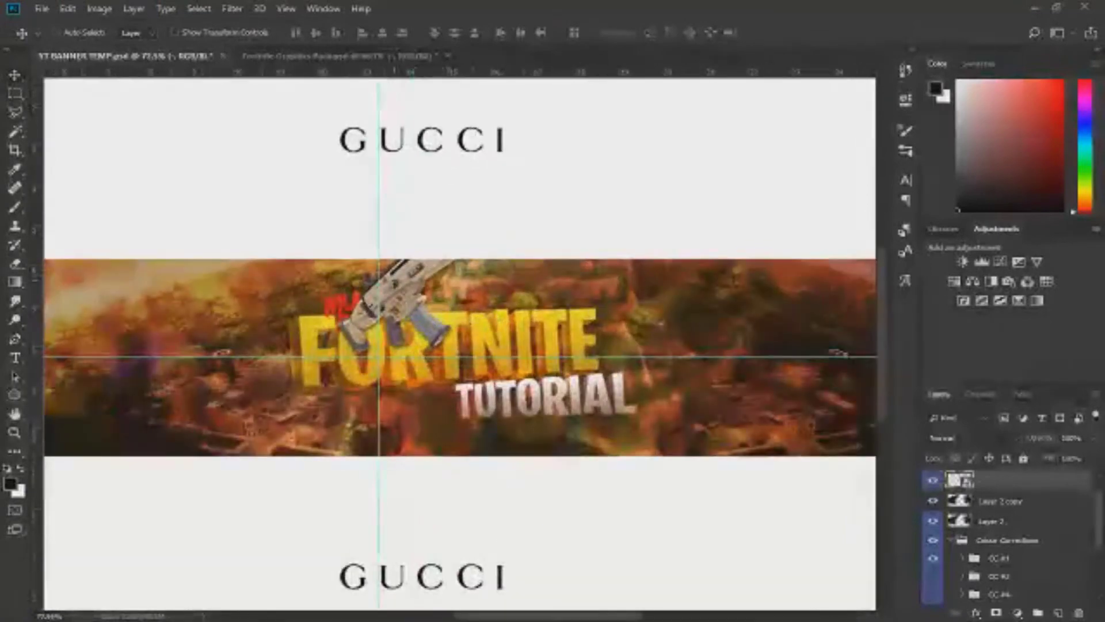
left_click_drag(409, 300, 578, 319)
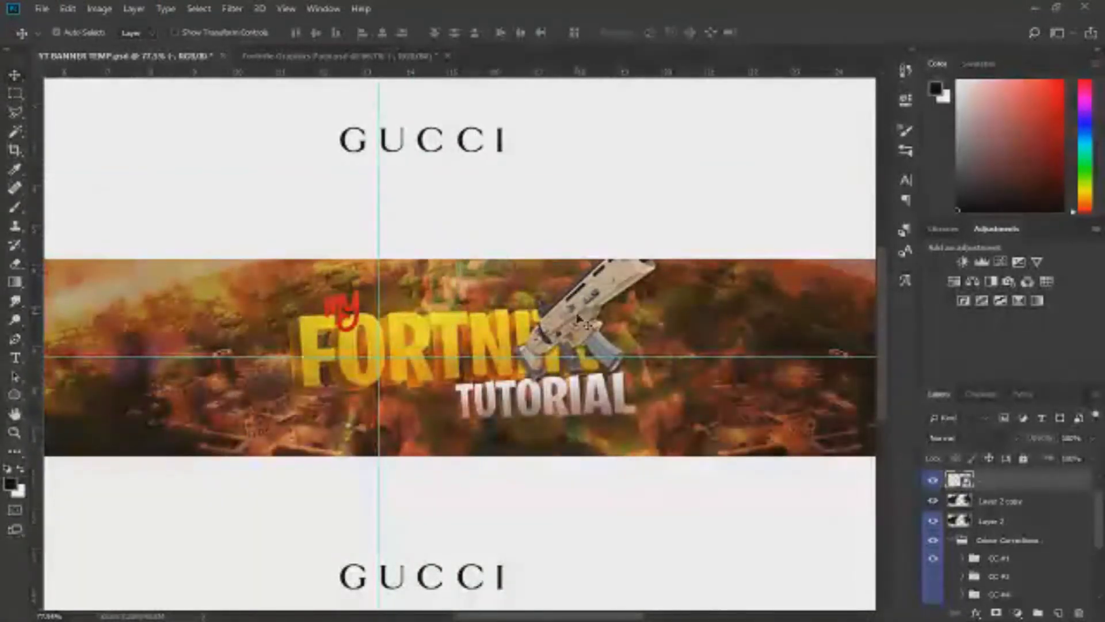
key("ctrl+t")
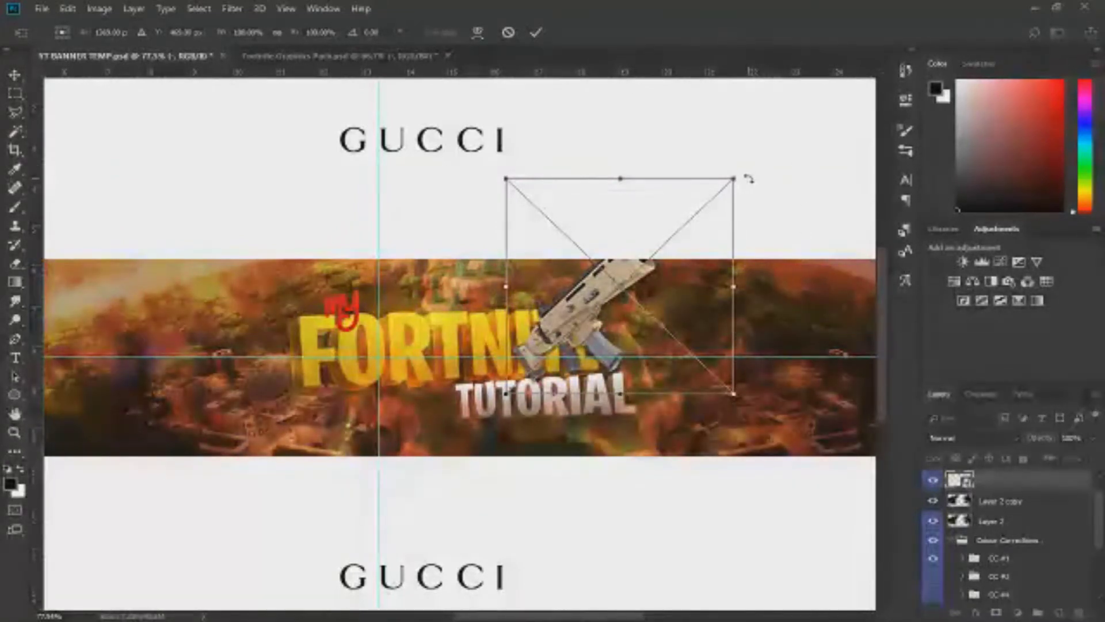
left_click_drag(736, 177, 675, 312)
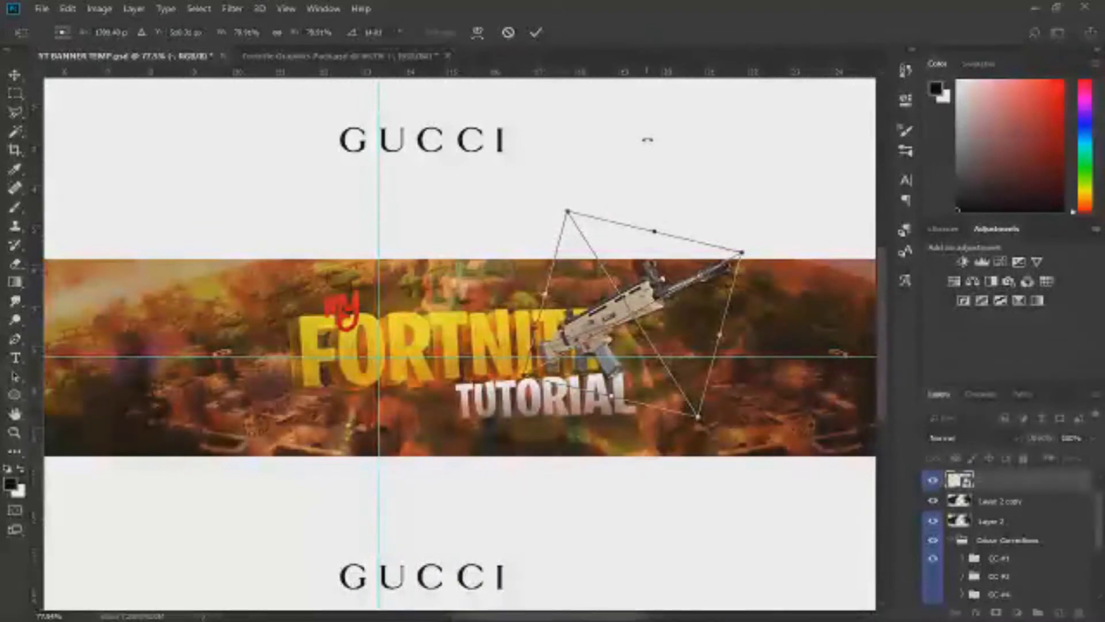
left_click(536, 32)
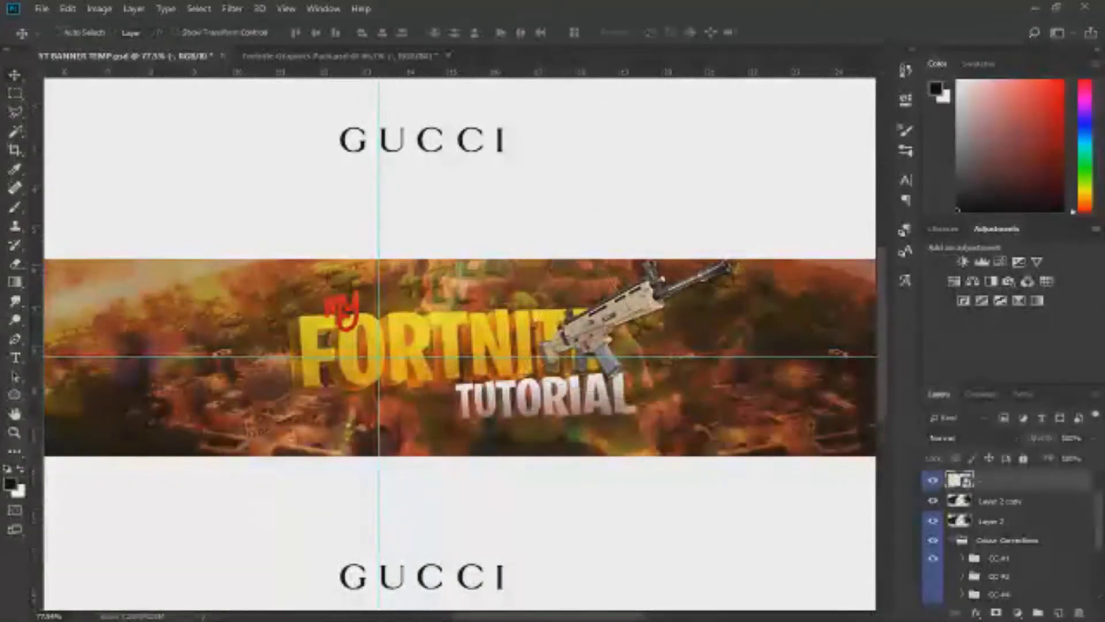
- Place the rifle layer behind the title layer and enlarge the rifle slightly to about 102%
left_click_drag(1011, 485, 1016, 569)
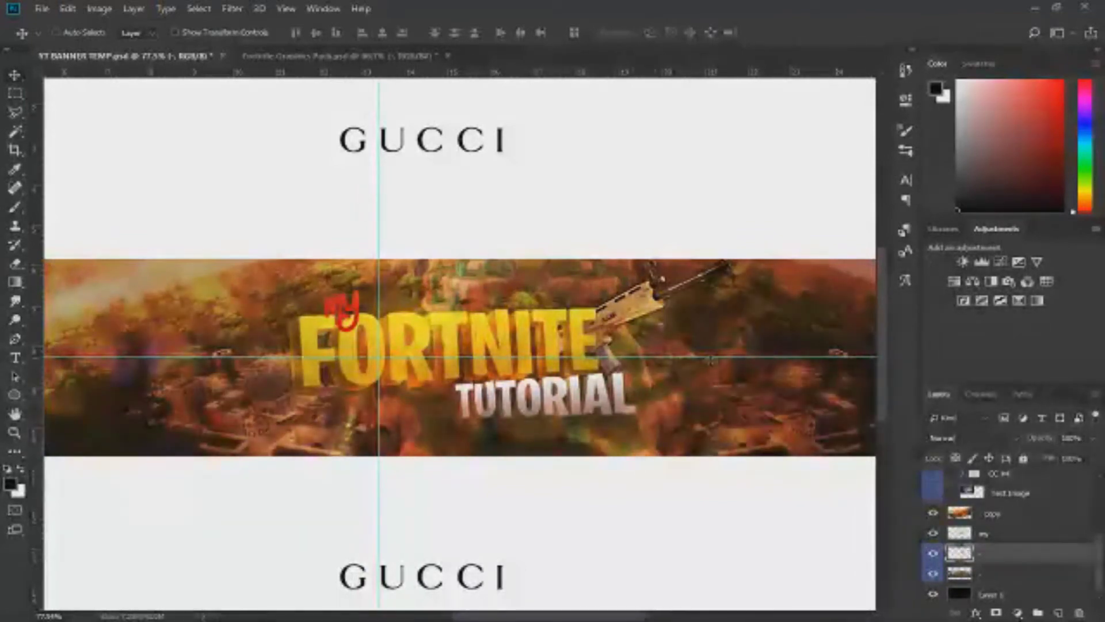
left_click_drag(661, 395, 665, 394)
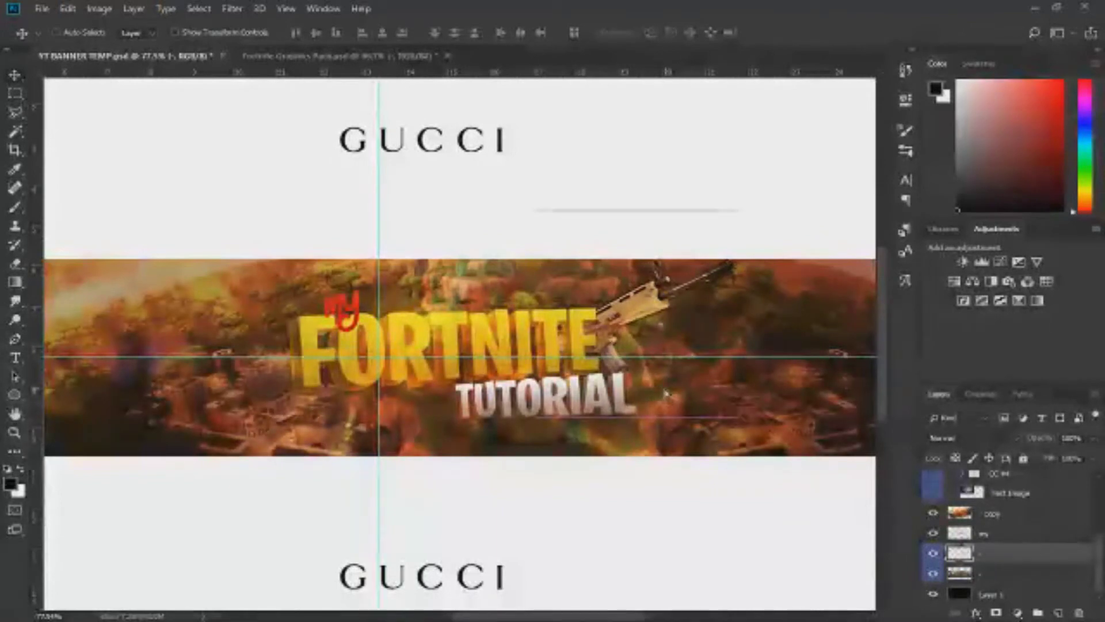
key("ctrl+t")
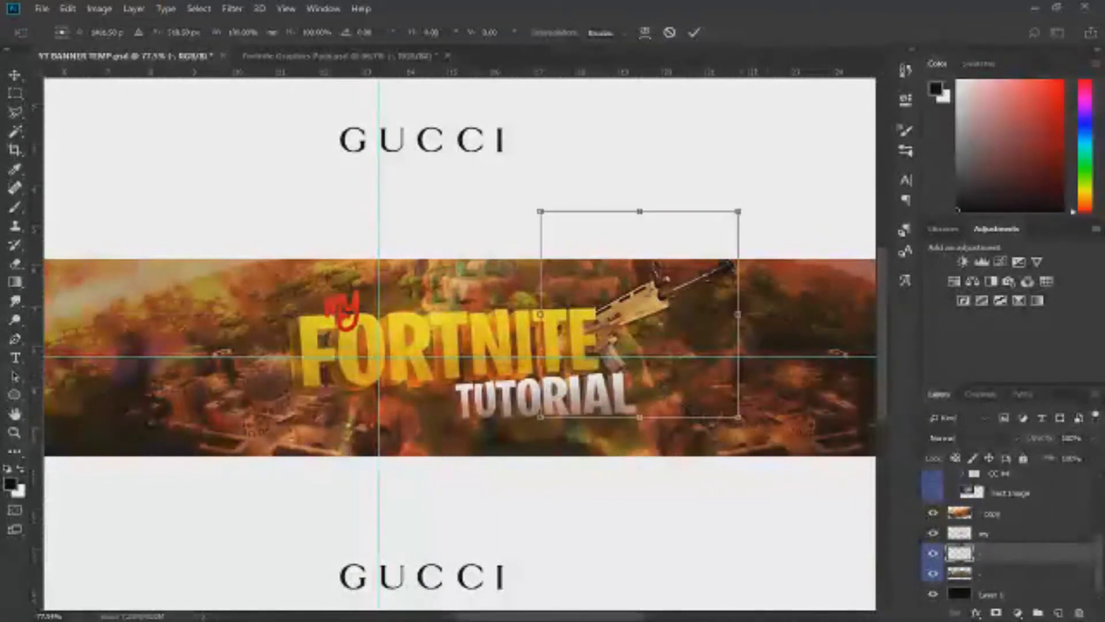
mouse_move(739, 418)
left_mouse_down()
mouse_move(761, 429)
mouse_move(751, 416)
left_mouse_up()
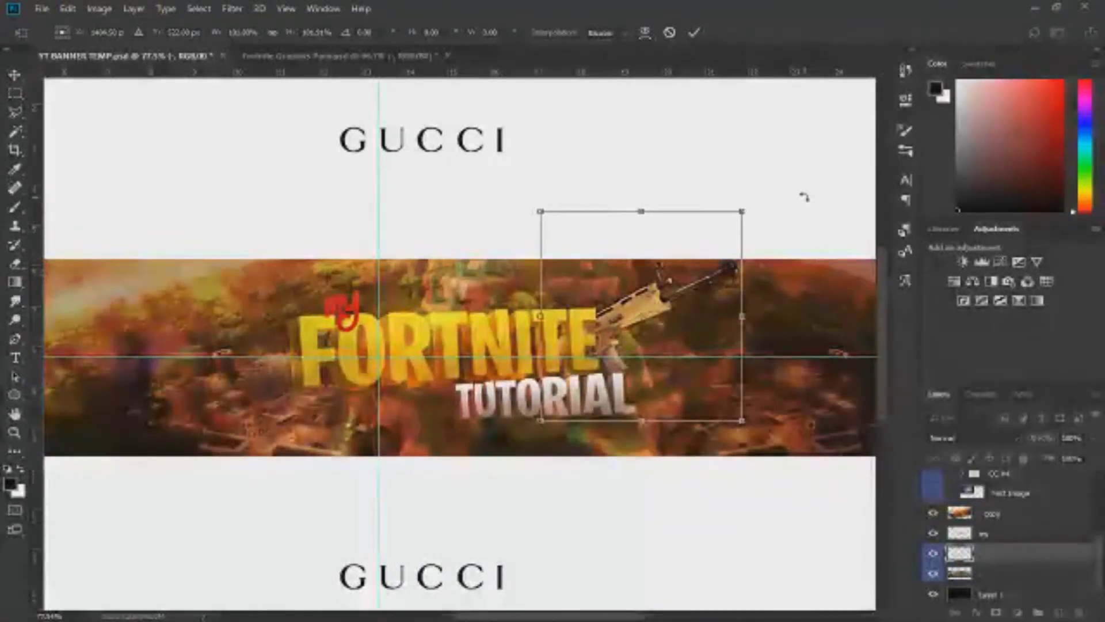
left_click_drag(806, 205, 772, 179)
left_click(694, 32)
left_click_drag(655, 322, 652, 321)
- Duplicate the rifle above the title layer and erase the copy's stock where it covers the last letters of FORTNITE
key("ctrl+j")
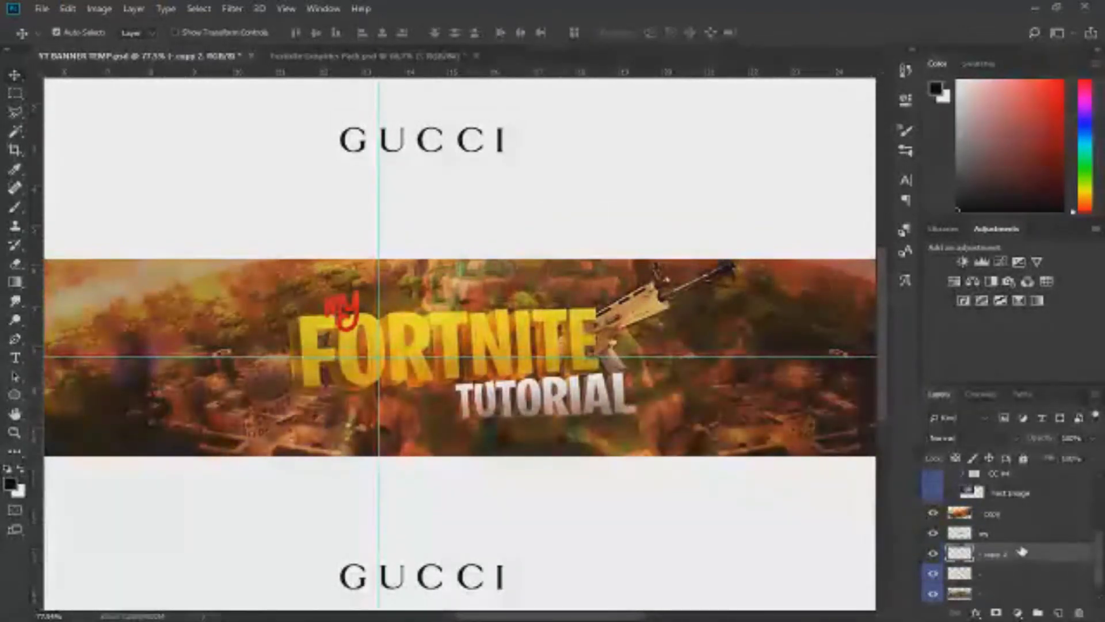
left_click_drag(1028, 550, 1027, 532)
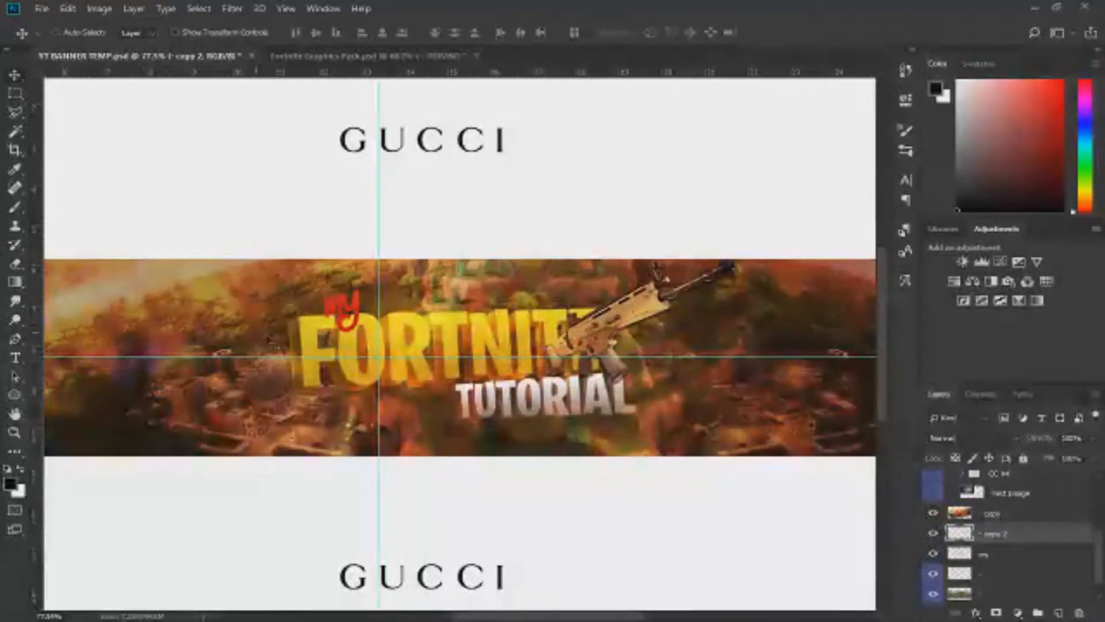
scroll(498, 389, "up", 4)
scroll(560, 321, "up", 3)
scroll(588, 332, "up", 4)
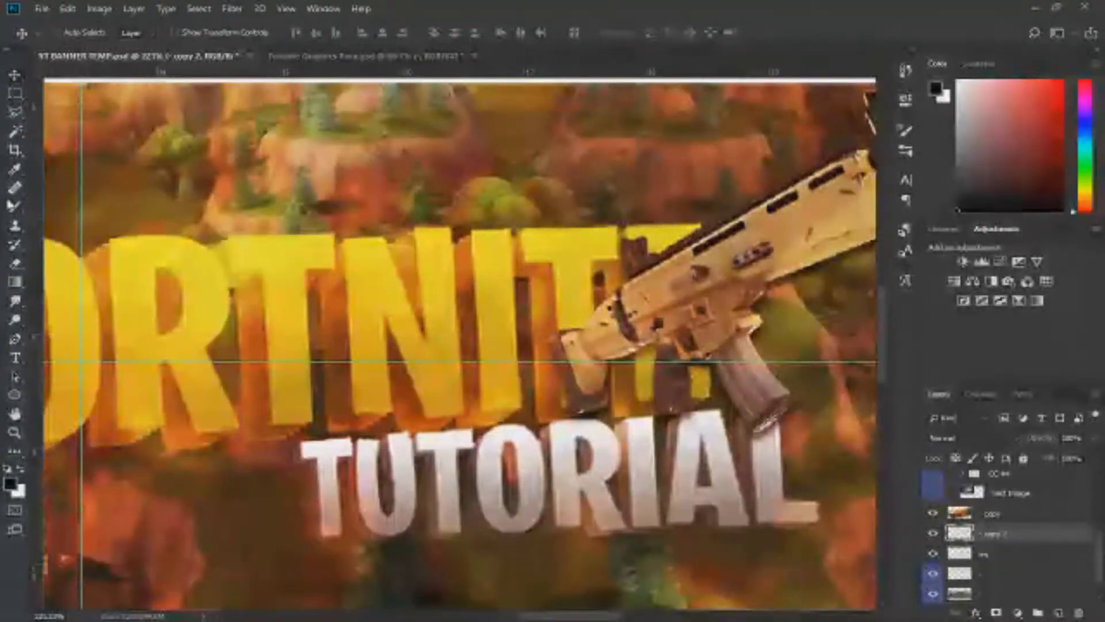
left_click(26, 262)
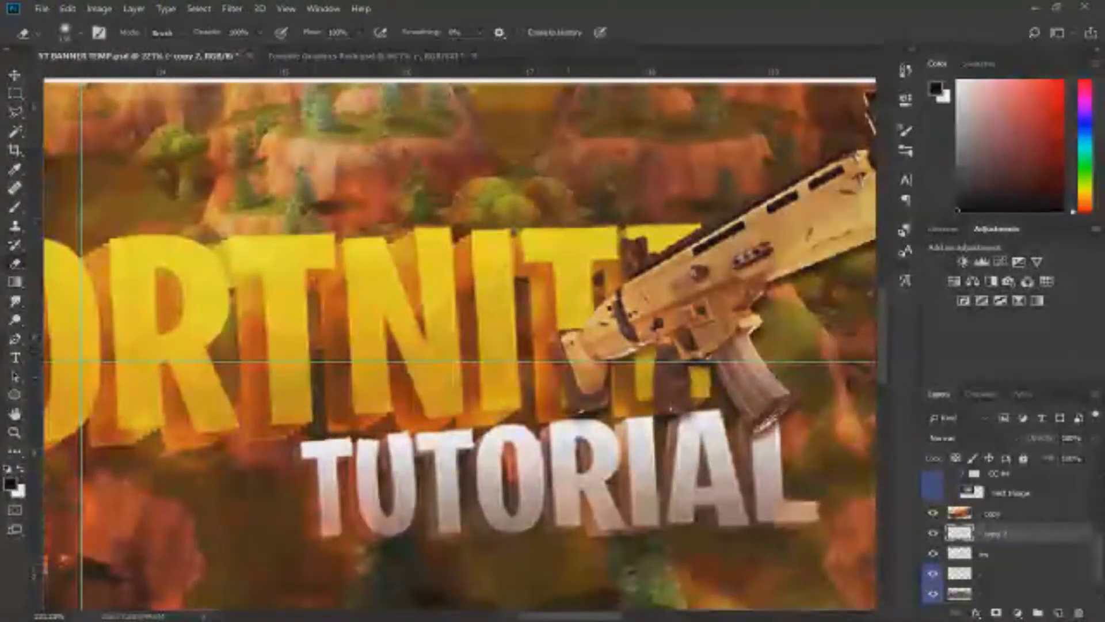
left_click_drag(570, 374, 639, 265)
mouse_move(529, 266)
left_mouse_down()
mouse_move(567, 270)
mouse_move(584, 314)
mouse_move(595, 237)
left_mouse_up()
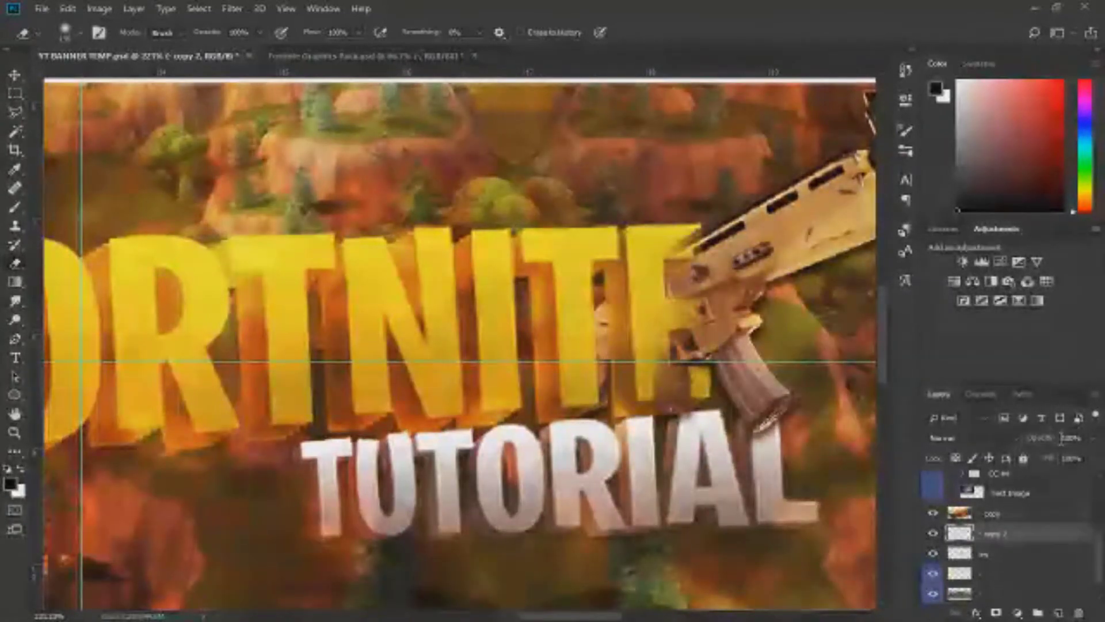
left_click_drag(1055, 443, 1016, 429)
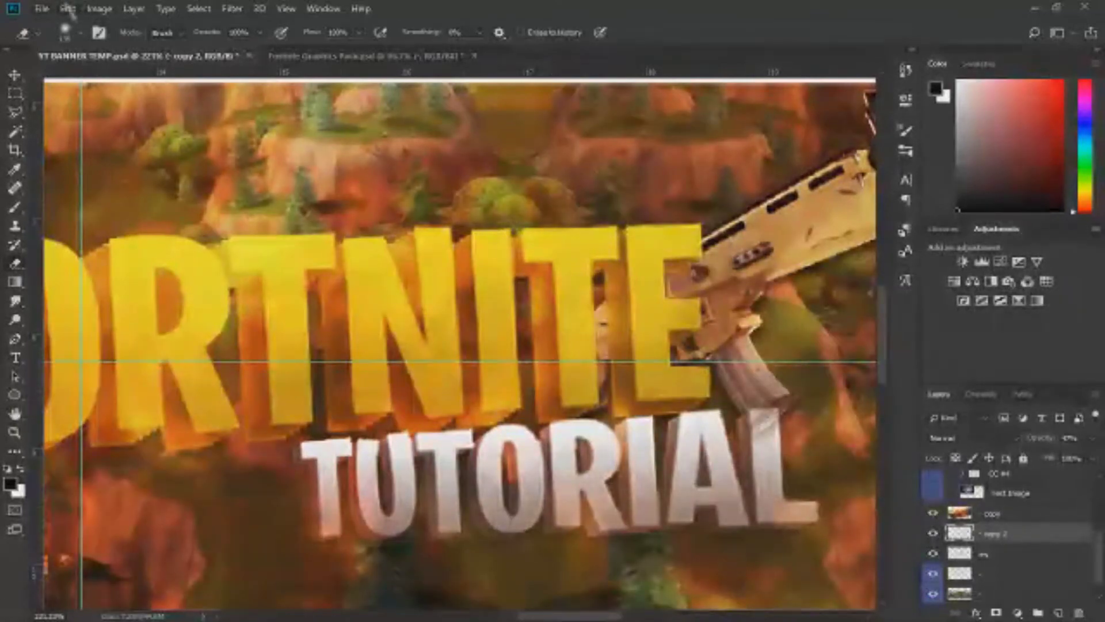
key("ctrl+alt+z")
key("ctrl+alt+z")
key("ctrl+alt+z")
key("ctrl+alt+z")
key("ctrl+alt+z")
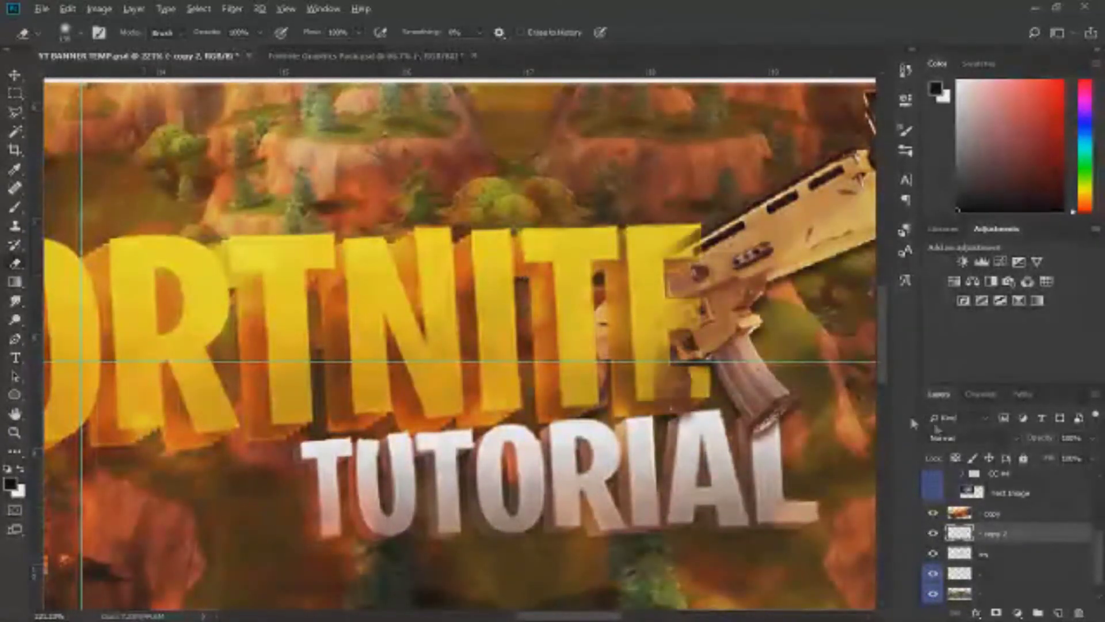
- Restack the rifle copy above the title layer and erase part of it where it overlaps the E of FORTNITE
left_click(934, 553)
left_click(934, 553)
key("ctrl+j")
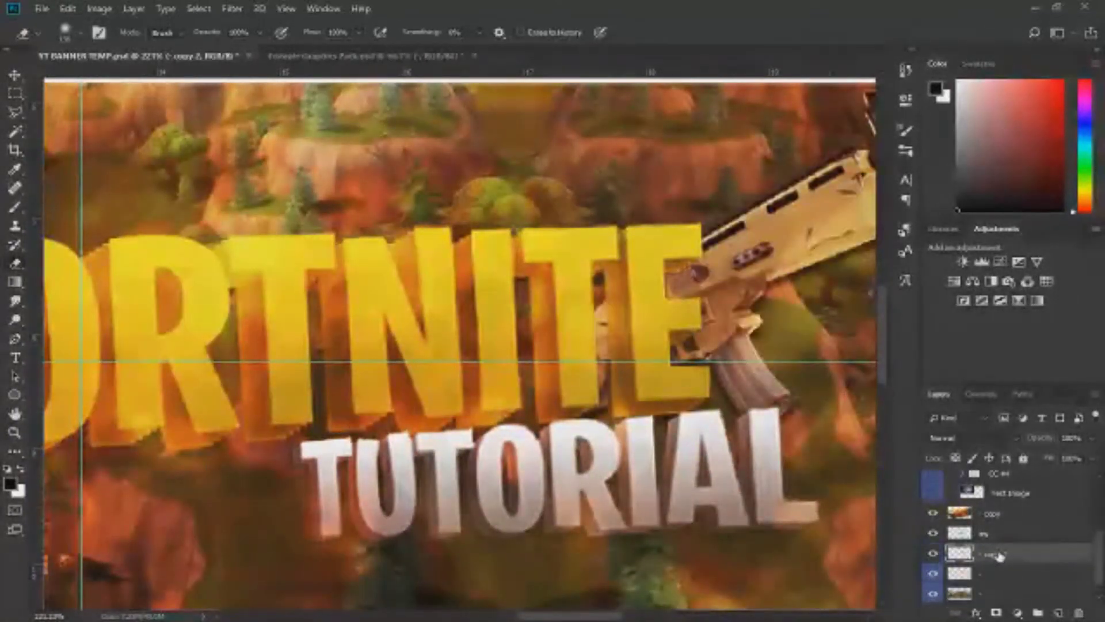
left_click_drag(999, 556, 999, 525)
mouse_move(578, 313)
left_mouse_down()
mouse_move(591, 380)
mouse_move(622, 168)
left_mouse_up()
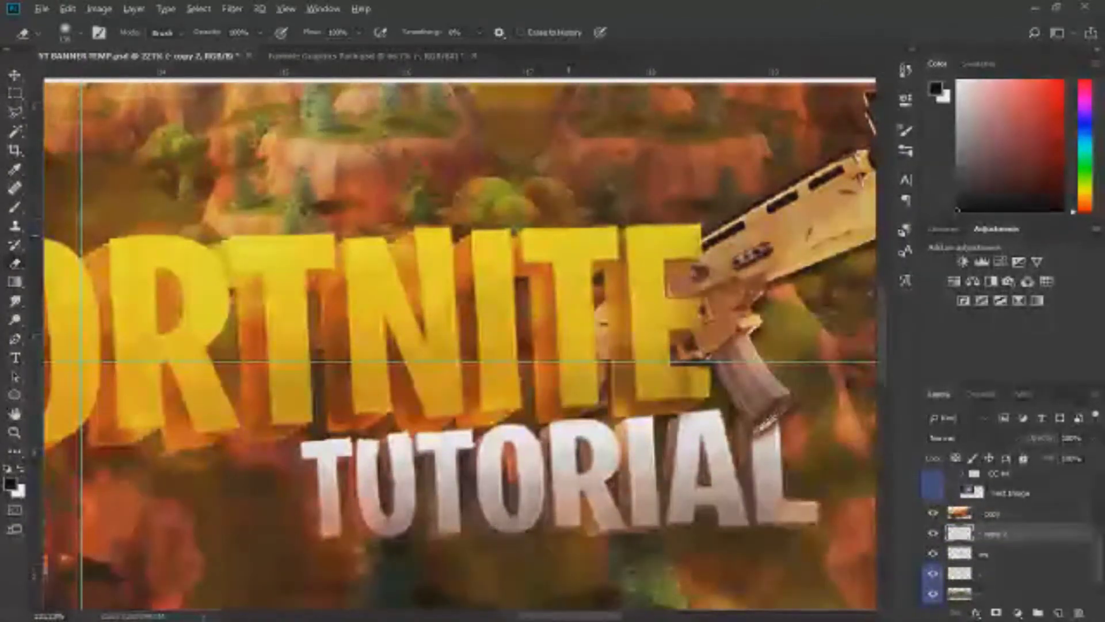
- Clean up the rifle copy with finer erasing around its receiver and grip over the E of FORTNITE
key("ctrl+0")
scroll(380, 300, "down", 3)
scroll(287, 272, "down", 3)
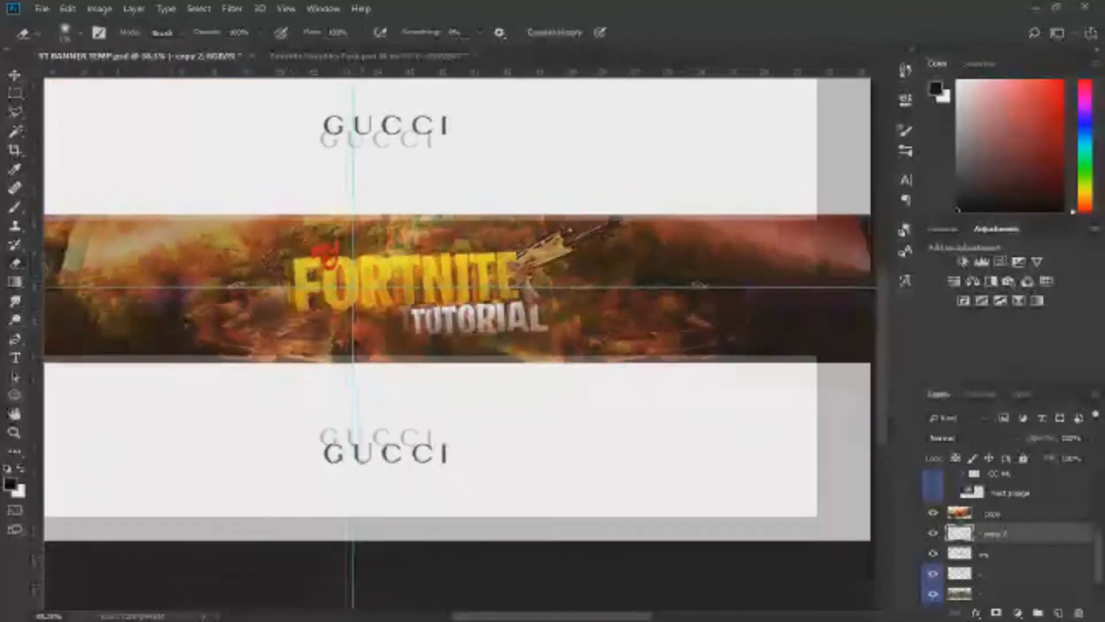
scroll(509, 274, "up", 12)
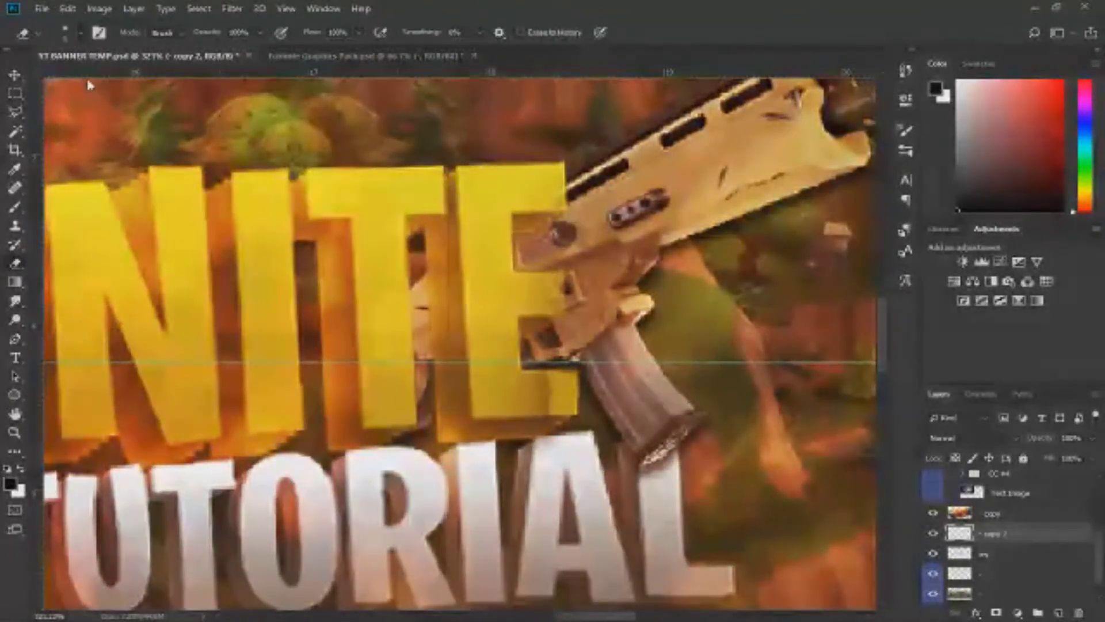
left_click_drag(537, 294, 554, 299)
left_click_drag(527, 403, 539, 391)
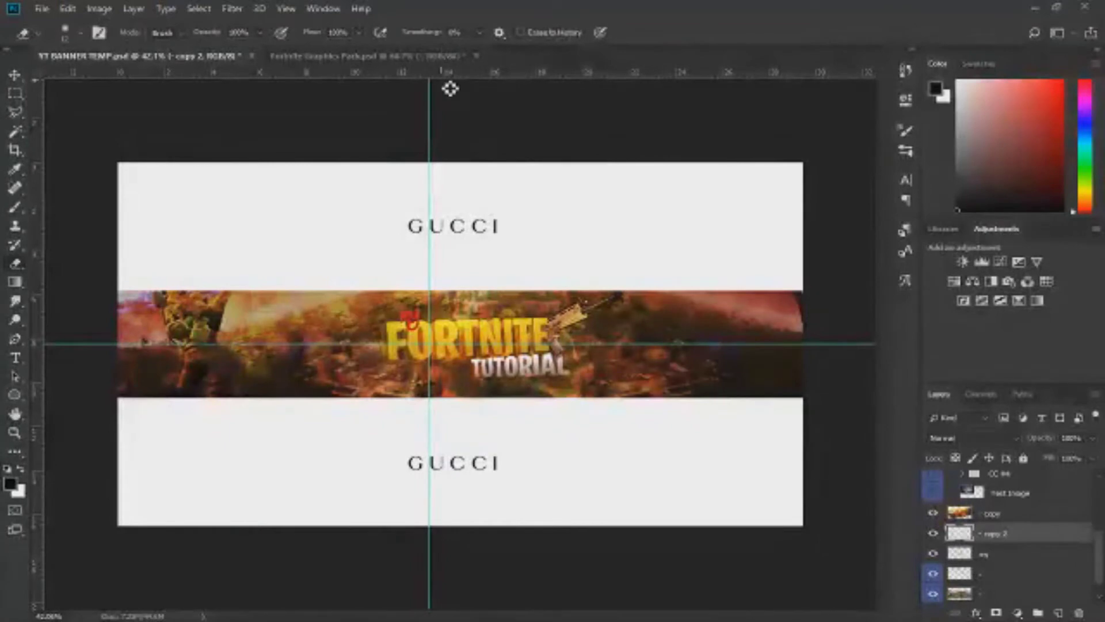
- Browse the weapon images in the Guns group of the Fortnite Graphics Pack document by showing them one at a time
left_click(418, 53)
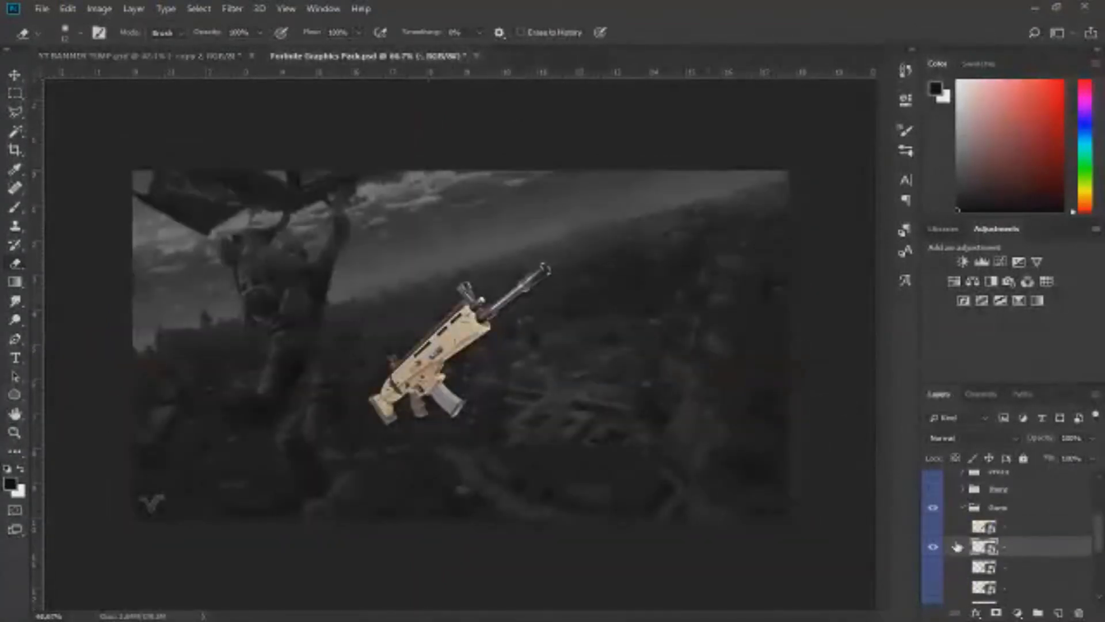
left_click(933, 547)
left_click(934, 568)
left_click(933, 567)
left_click(933, 588)
left_click(933, 588)
scroll(934, 571, "down", 3)
left_click(935, 570)
left_click(934, 570)
left_click(934, 548)
left_click(935, 548)
left_click(934, 586)
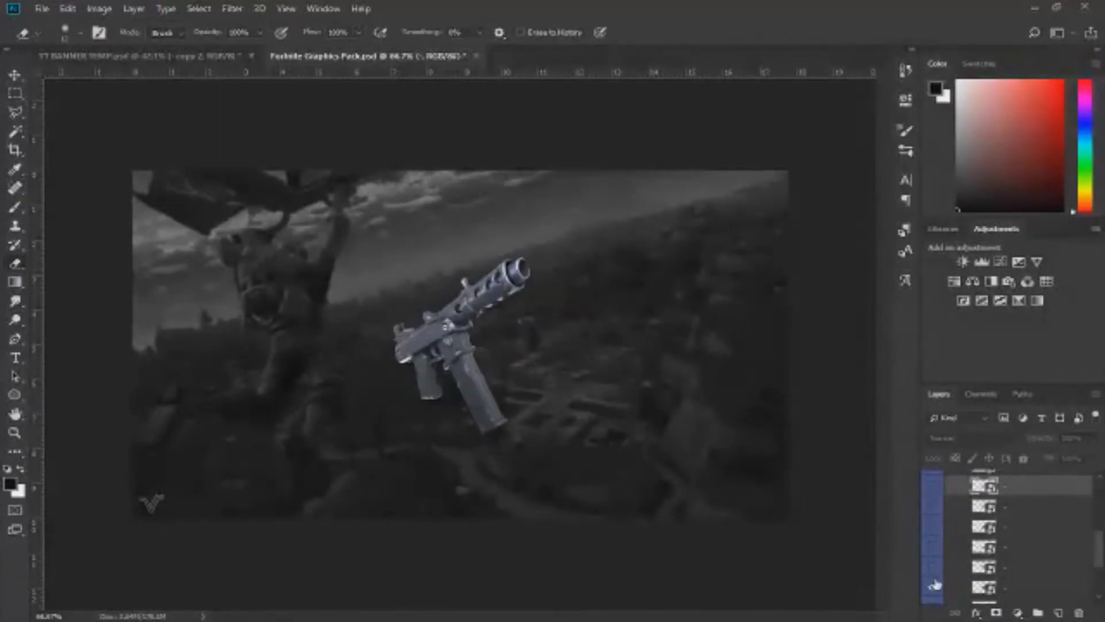
left_click(935, 586)
left_click(933, 567)
left_click(933, 567)
left_click(933, 546)
left_click(934, 547)
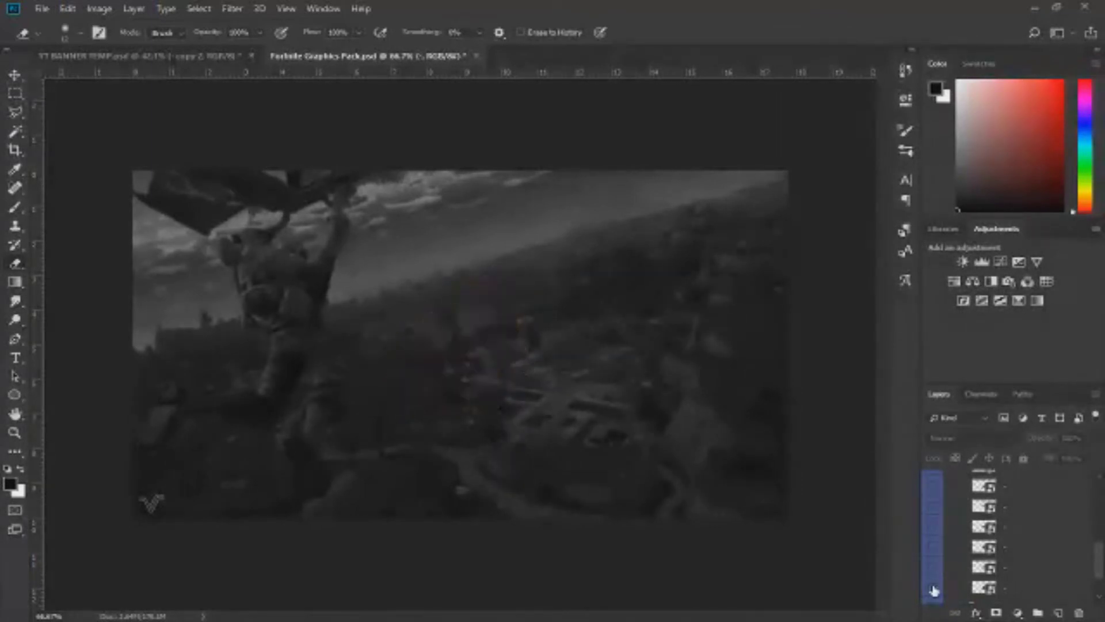
- Bring the orange grenade launcher into the YT BANNER TEMP document, flip it to face the opposite way, scale it to about 66% and rotate it about -27 degrees
left_click(1080, 594)
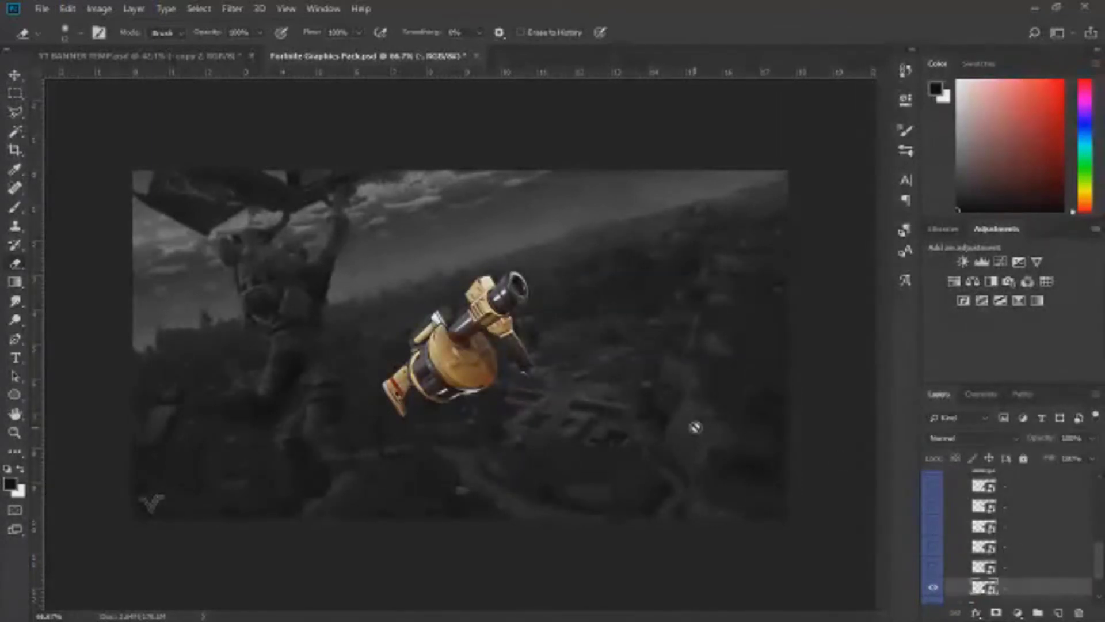
left_click(15, 77)
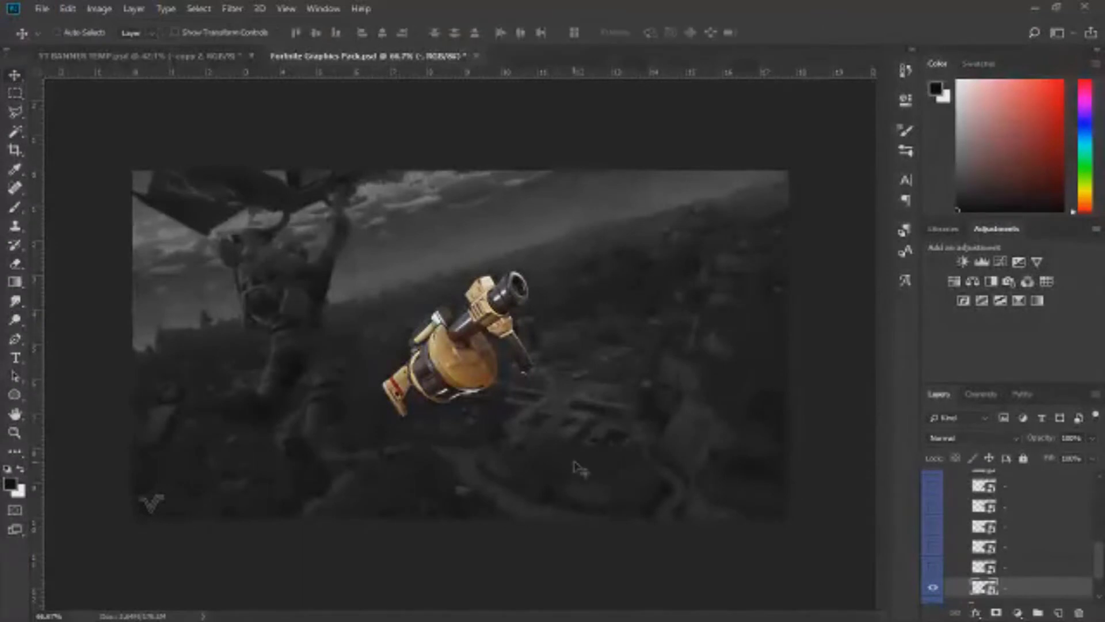
left_click_drag(172, 56, 451, 360)
key("ctrl+t")
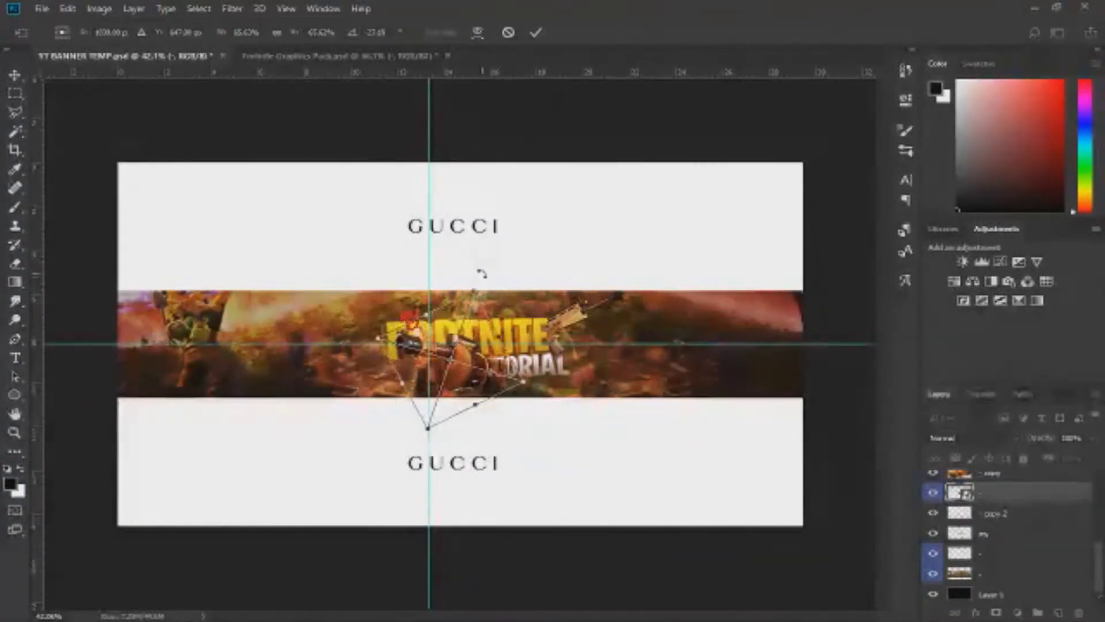
left_click(536, 33)
- Place the rifle copy beneath the title layer and move the grenade launcher layer down to just above the wallpaper
scroll(474, 358, "up", 10)
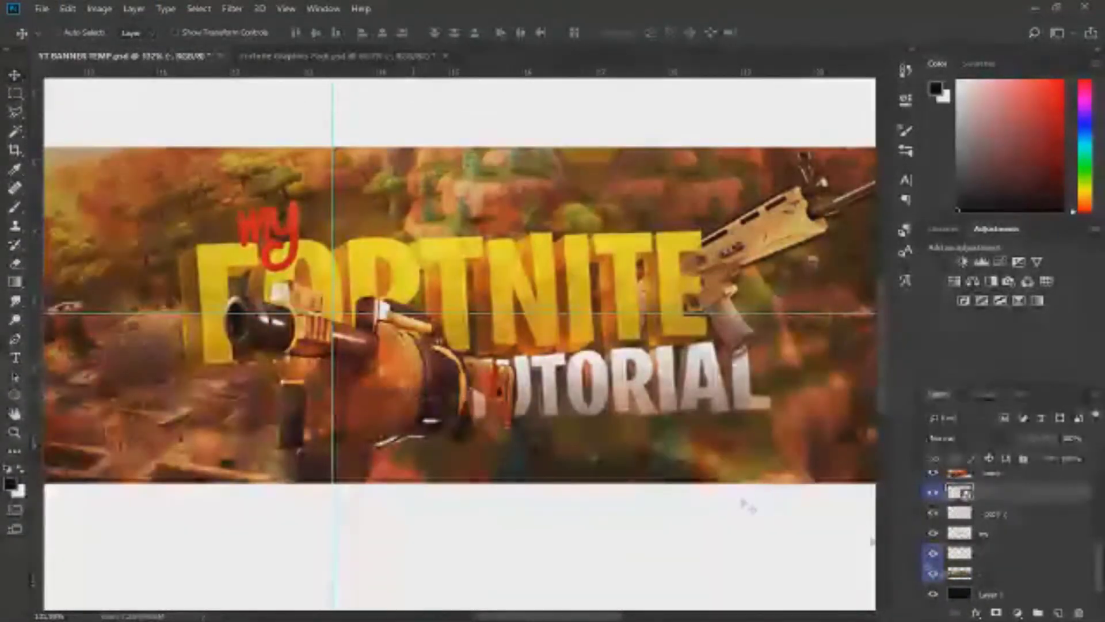
left_click_drag(993, 492, 985, 540)
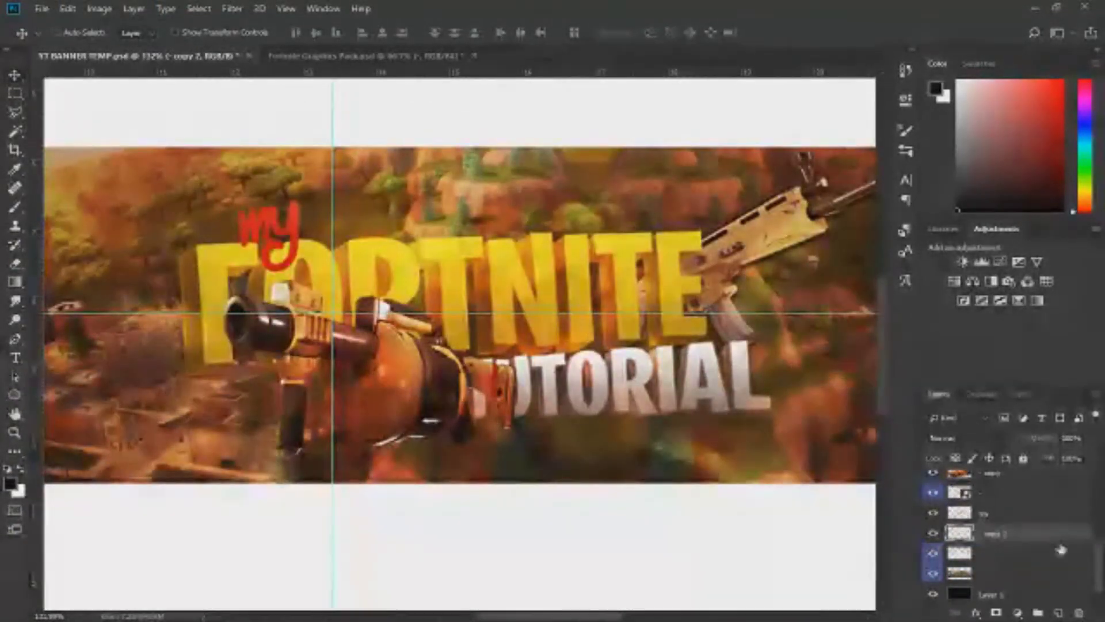
left_click(933, 514)
left_click(933, 514)
scroll(933, 515, "up", 2)
scroll(935, 567, "down", 2)
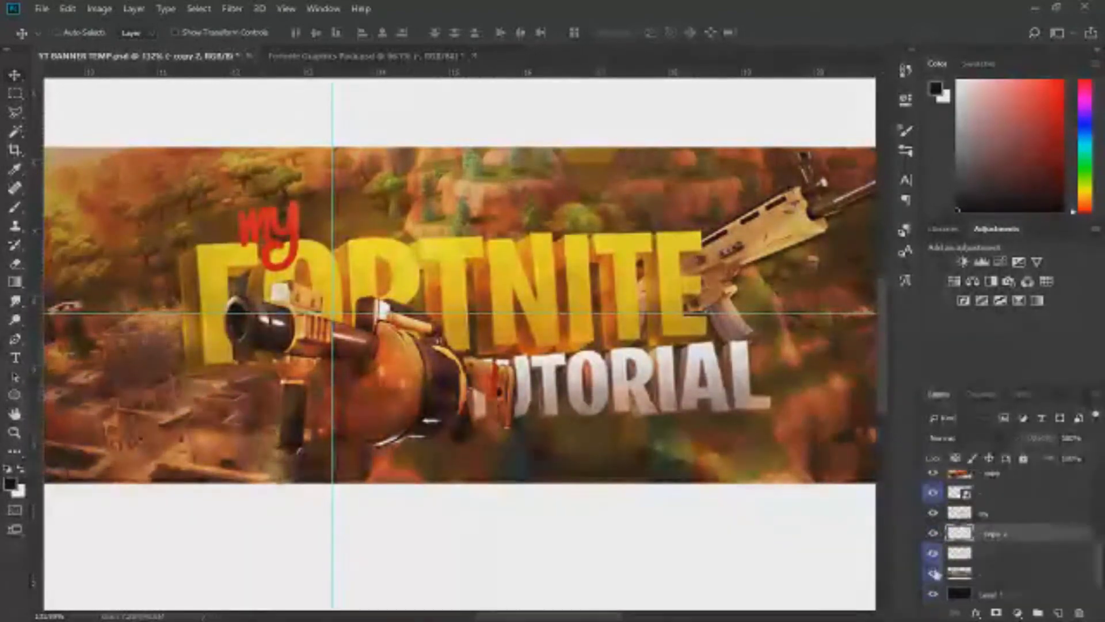
scroll(944, 521, "up", 5)
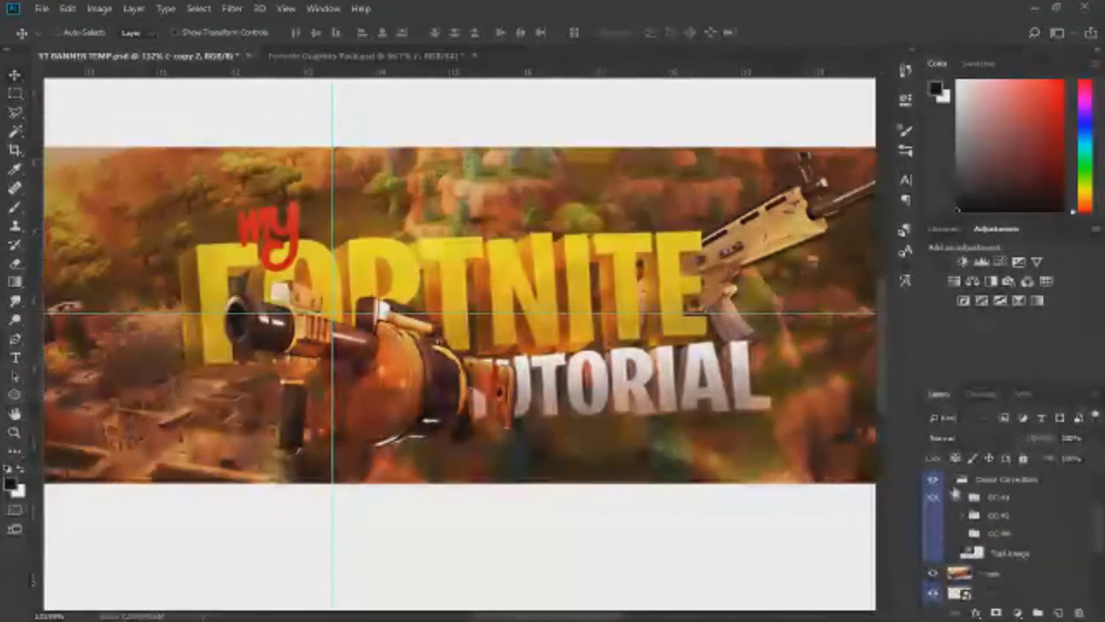
scroll(935, 557, "down", 2)
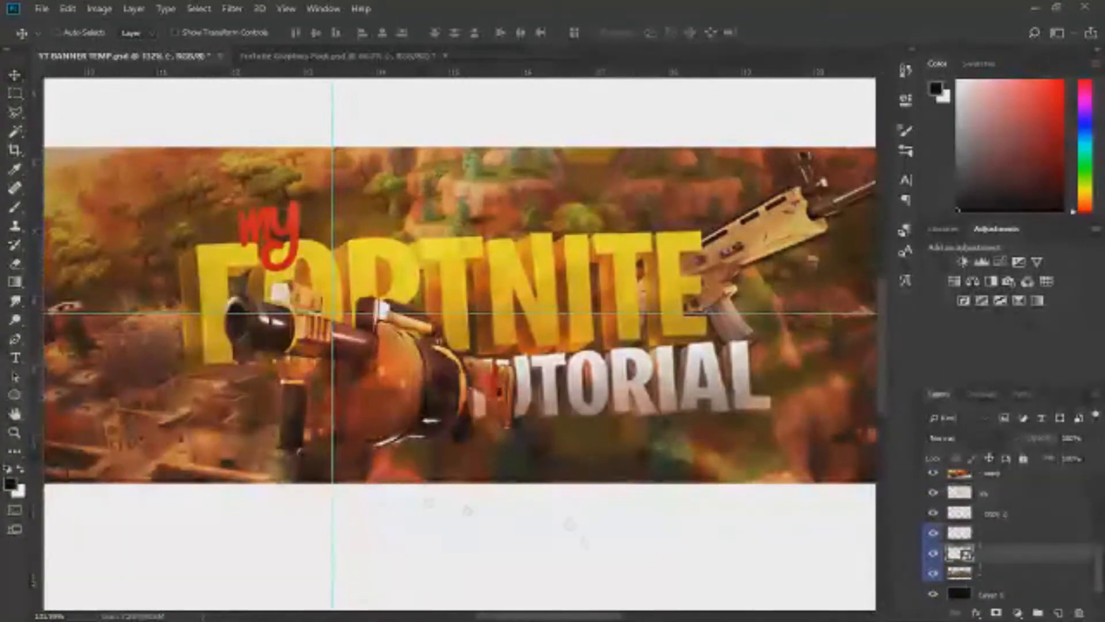
- Scale the grenade launcher down to about 38% and position it below the FORTNITE letters, beside the start of TUTORIAL
key("ctrl+t")
left_click_drag(428, 186, 409, 289)
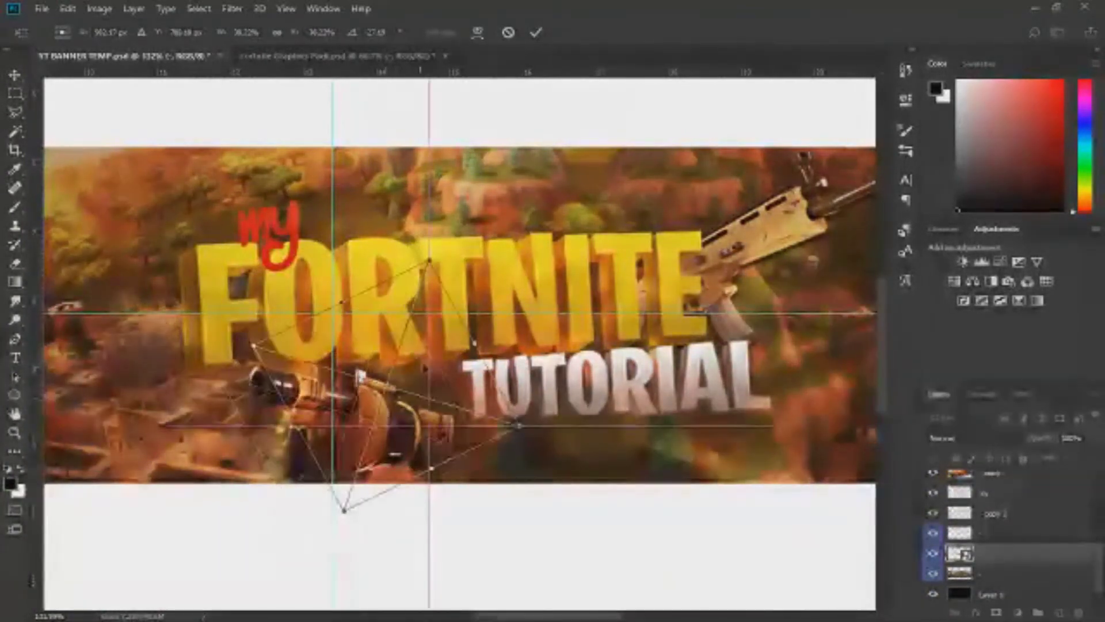
left_click_drag(411, 369, 453, 357)
key("Return")
- Move the grenade launcher layer above the title and erase it over the first letters of TUTORIAL, lowering its opacity only while erasing
mouse_move(990, 552)
left_mouse_down()
mouse_move(1015, 525)
mouse_move(1011, 487)
left_mouse_up()
scroll(498, 404, "up", 7)
left_click_drag(1040, 441, 1011, 444)
key("e")
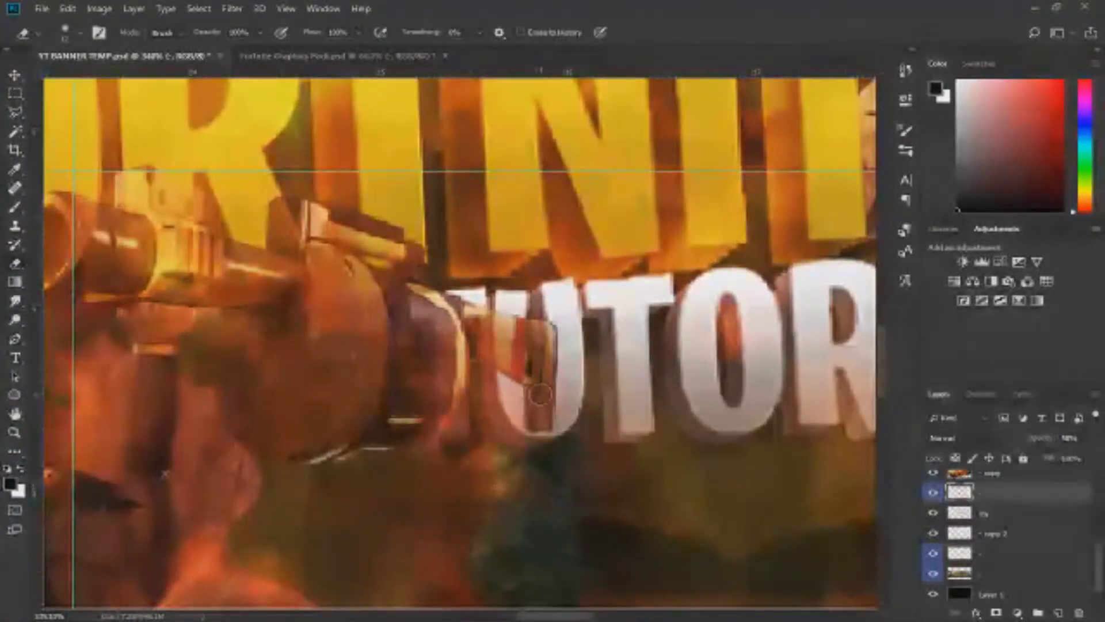
left_click(480, 311)
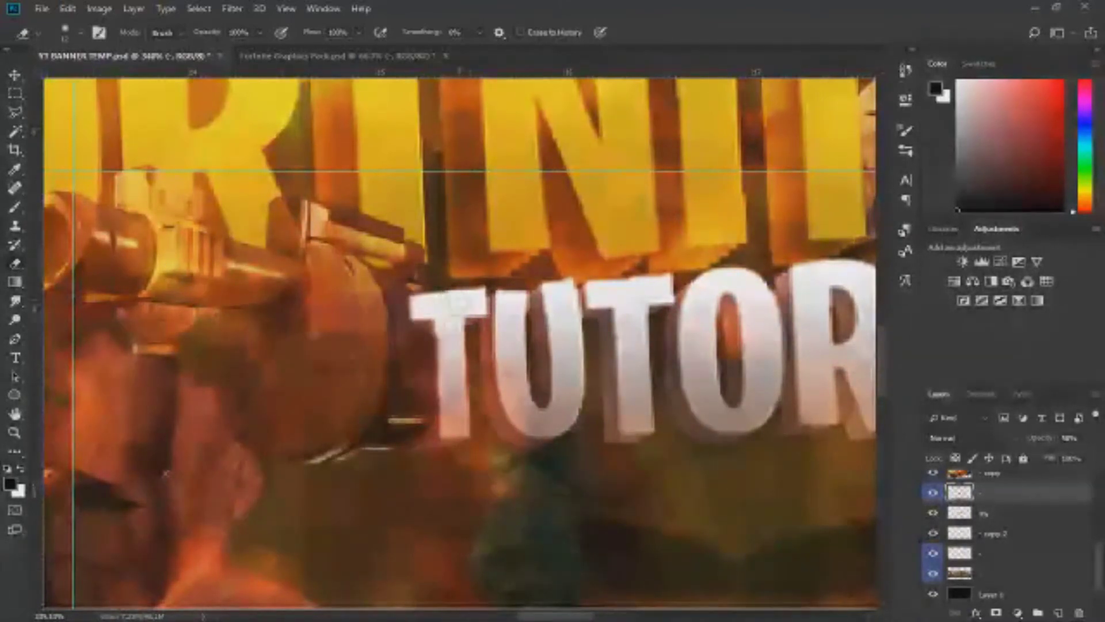
scroll(406, 339, "down", 5)
scroll(417, 334, "up", 6)
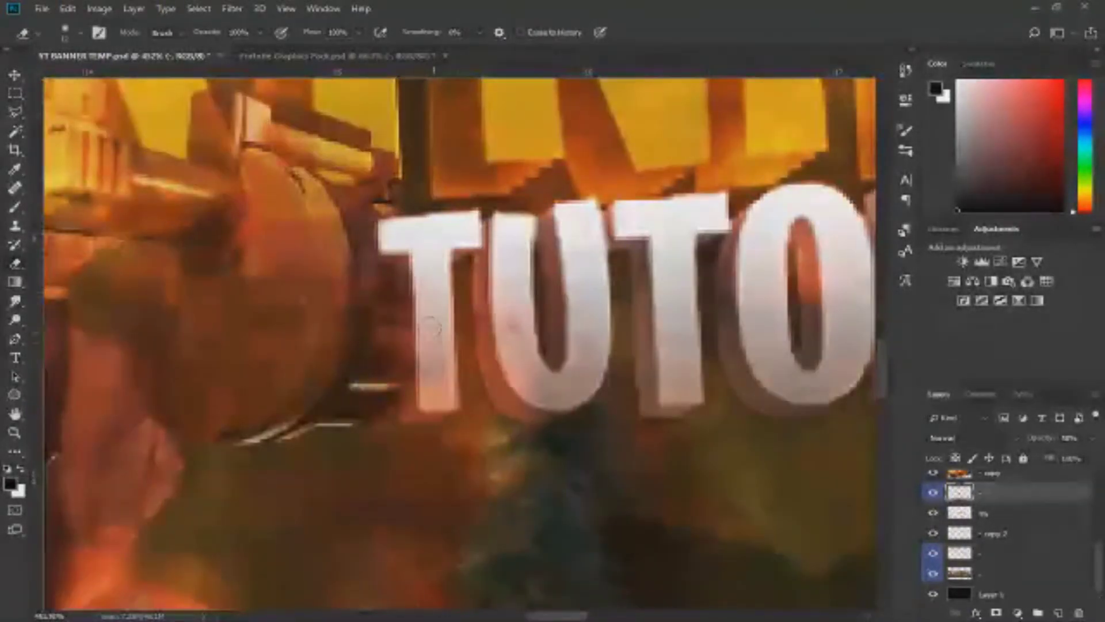
left_click_drag(1037, 439, 1070, 440)
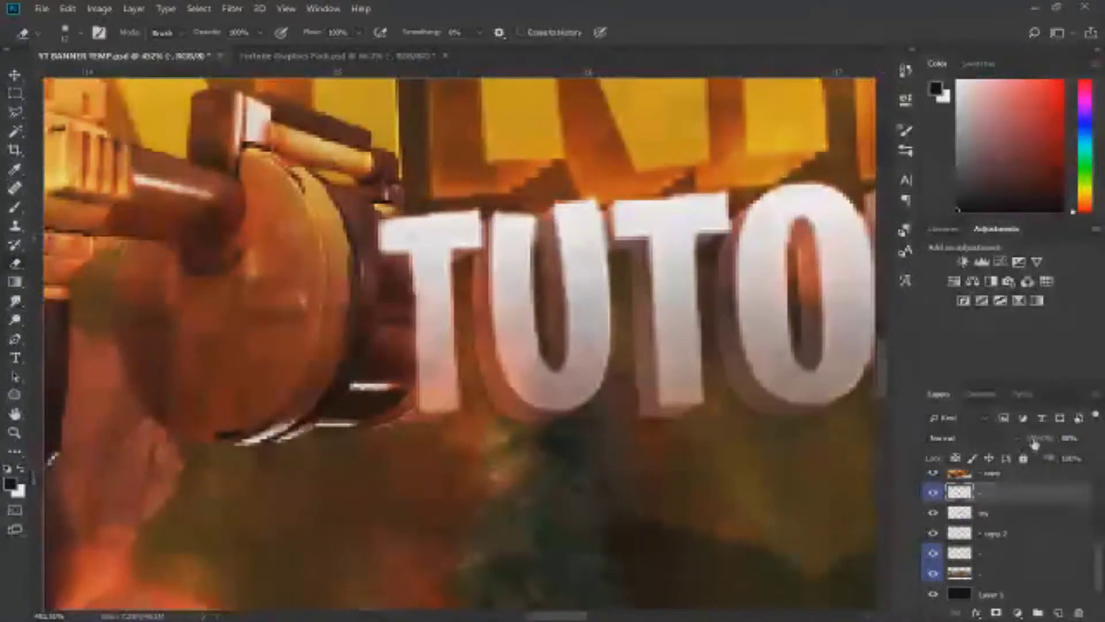
- Add a Curves adjustment layer between the DON'T TOUCH! layer and Layer 2 copy to strengthen the banner's contrast
key("ctrl+0")
scroll(1020, 537, "up", 3)
left_click(1020, 536)
scroll(1020, 535, "up", 2)
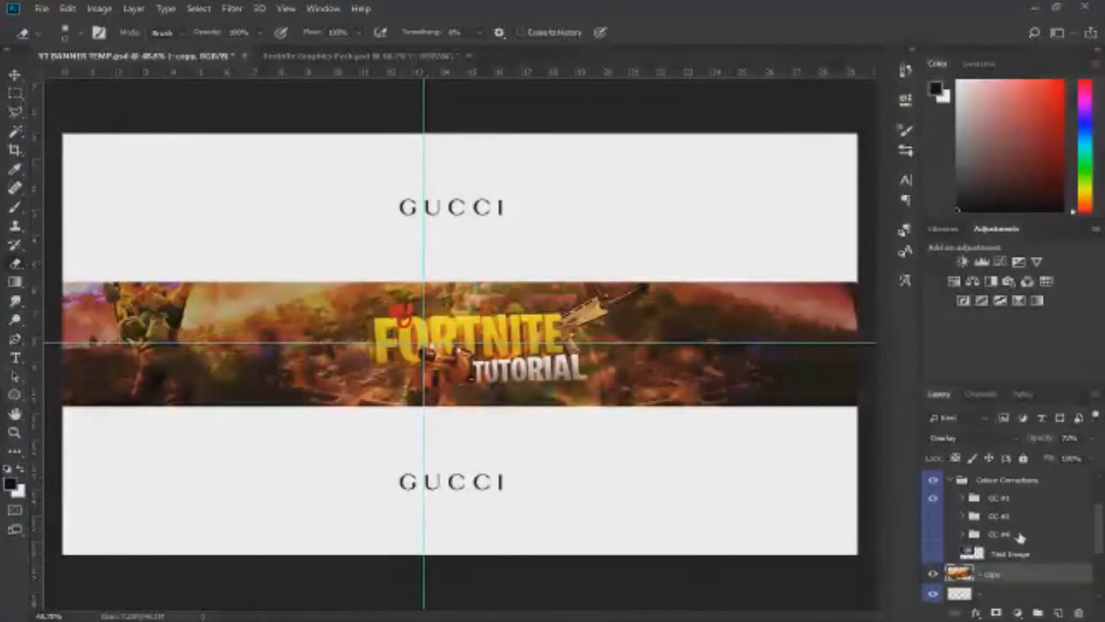
scroll(1022, 532, "up", 3)
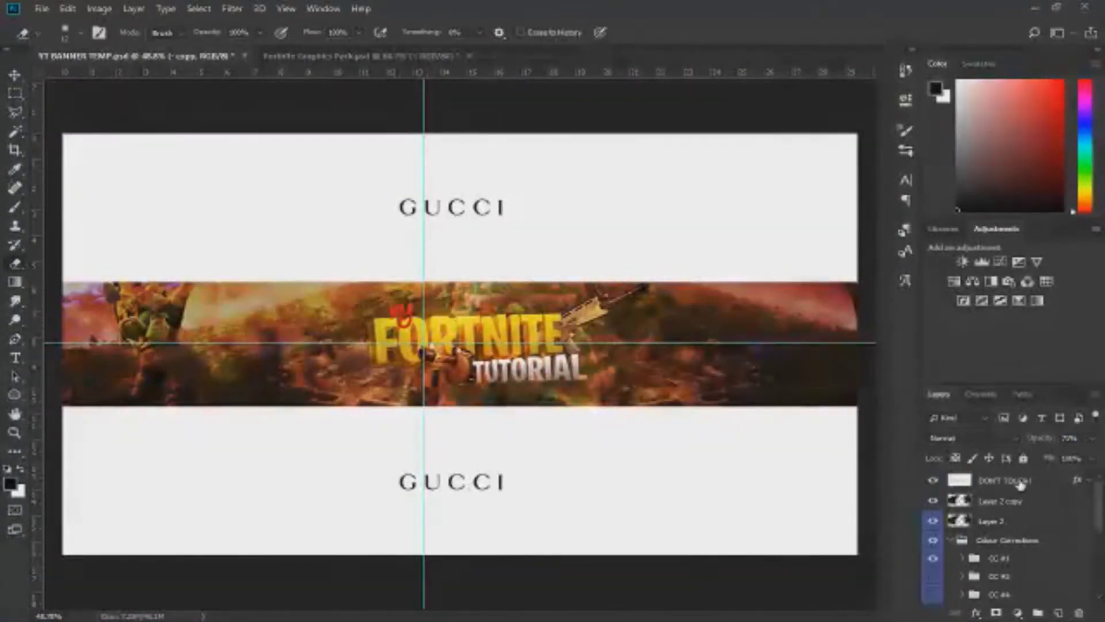
left_click(1020, 482)
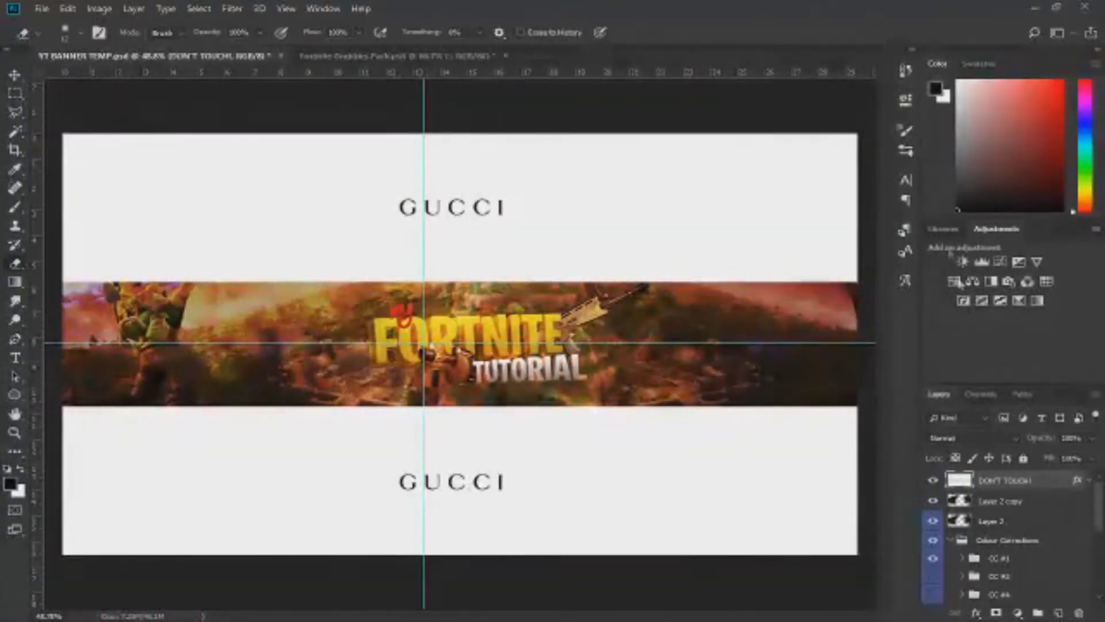
left_click(1017, 505)
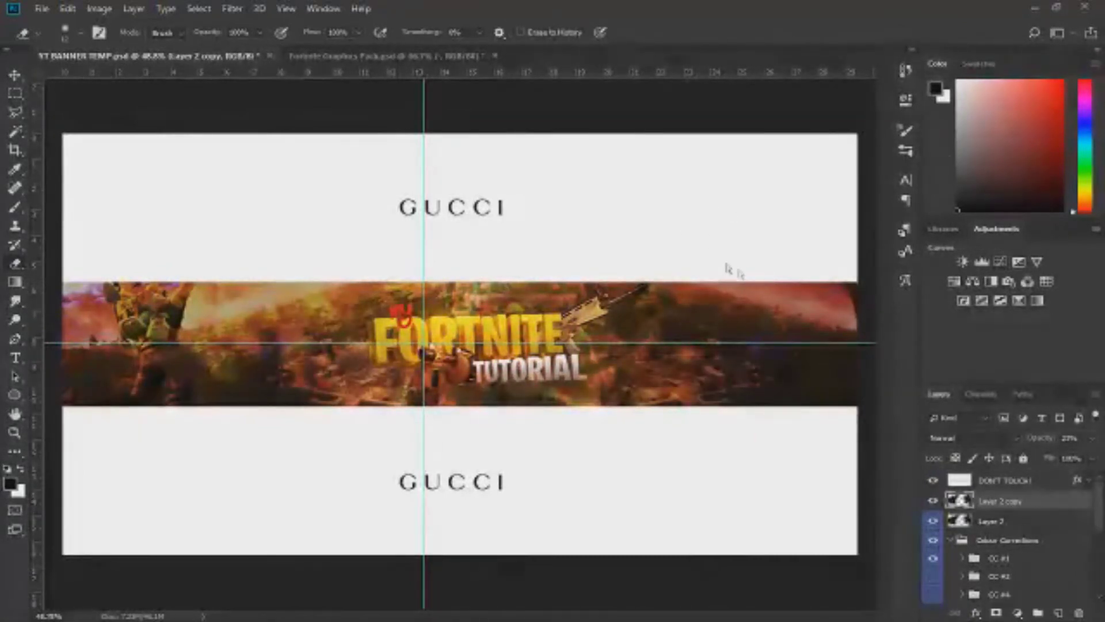
key("ctrl+shift+z")
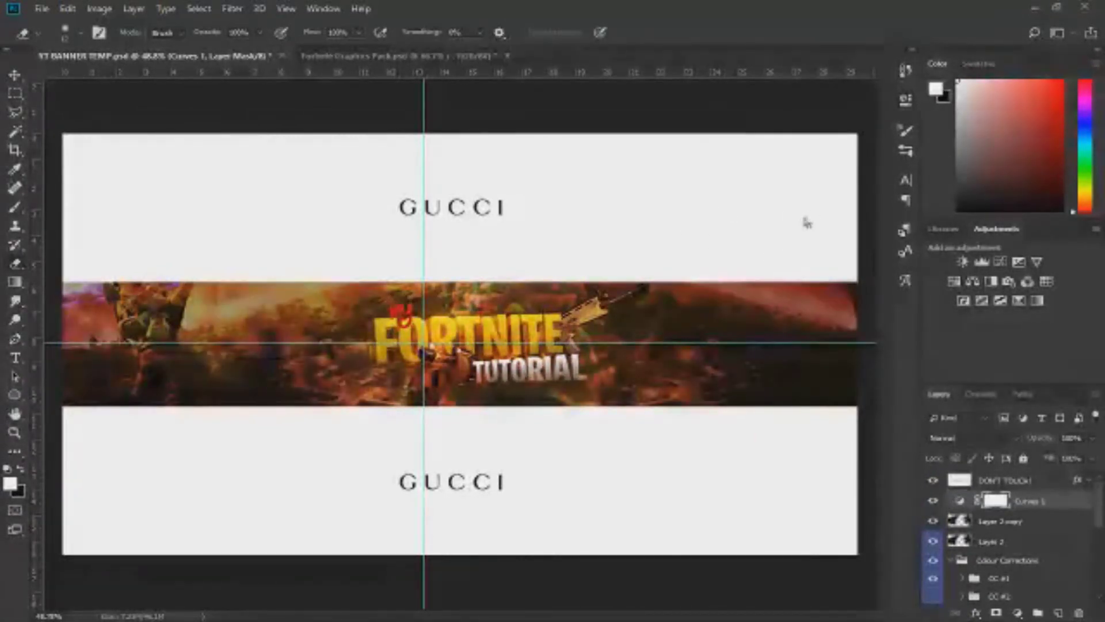
key("ctrl+z")
key("ctrl+z")
key("ctrl+z")
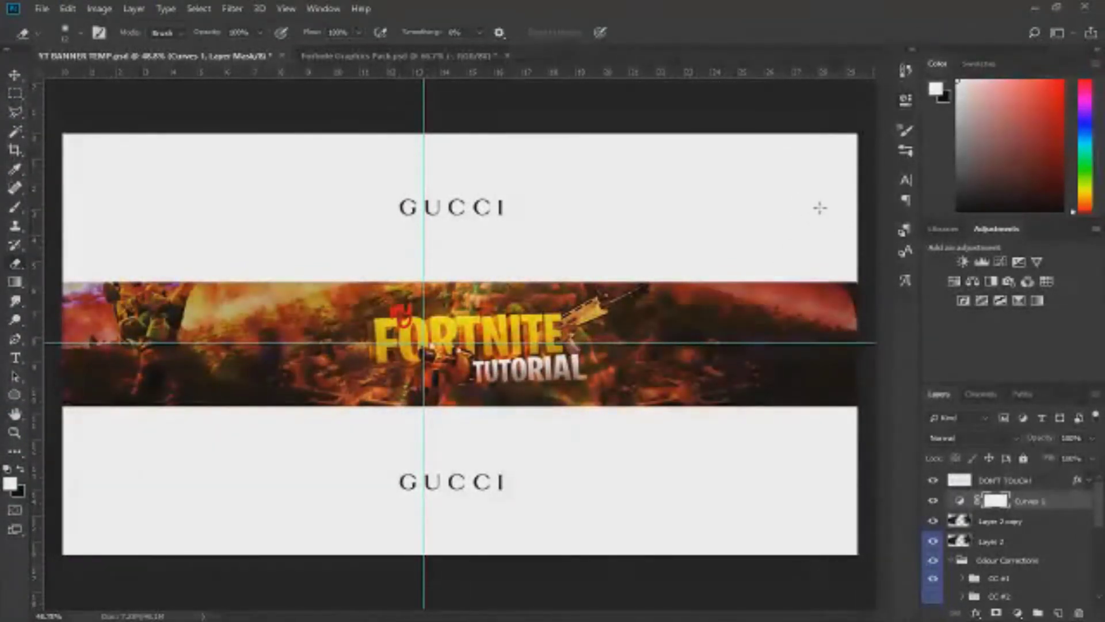
- Reduce the Curves adjustment layer's opacity to about 50%
scroll(422, 320, "up", 1)
scroll(960, 551, "down", 1)
scroll(960, 552, "down", 5)
scroll(957, 515, "up", 5)
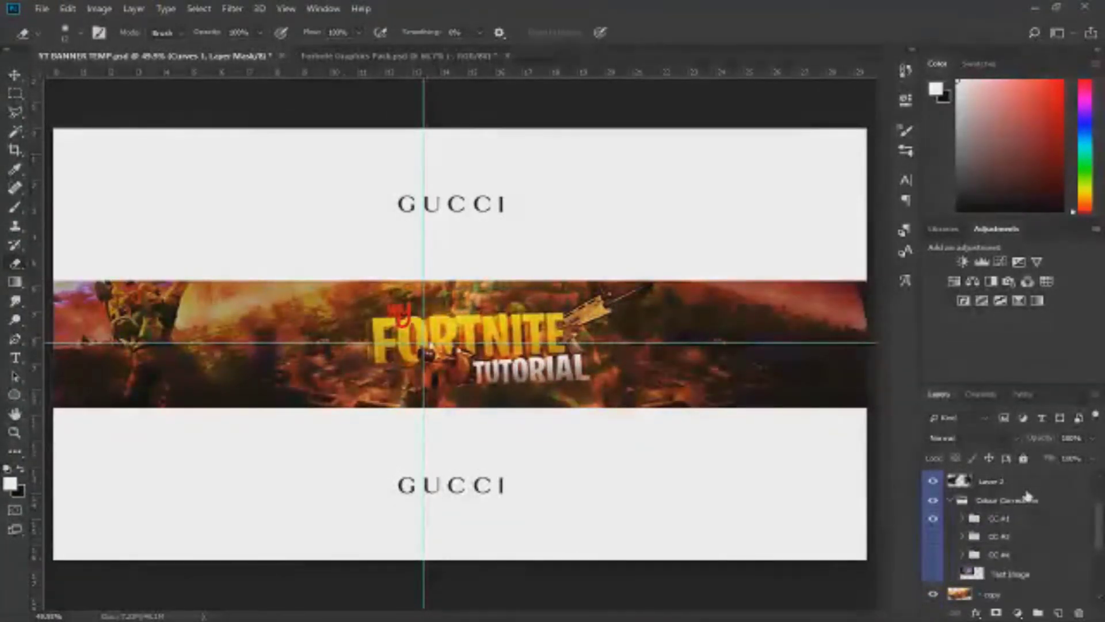
scroll(1027, 494, "up", 3)
left_click_drag(1049, 438, 957, 467)
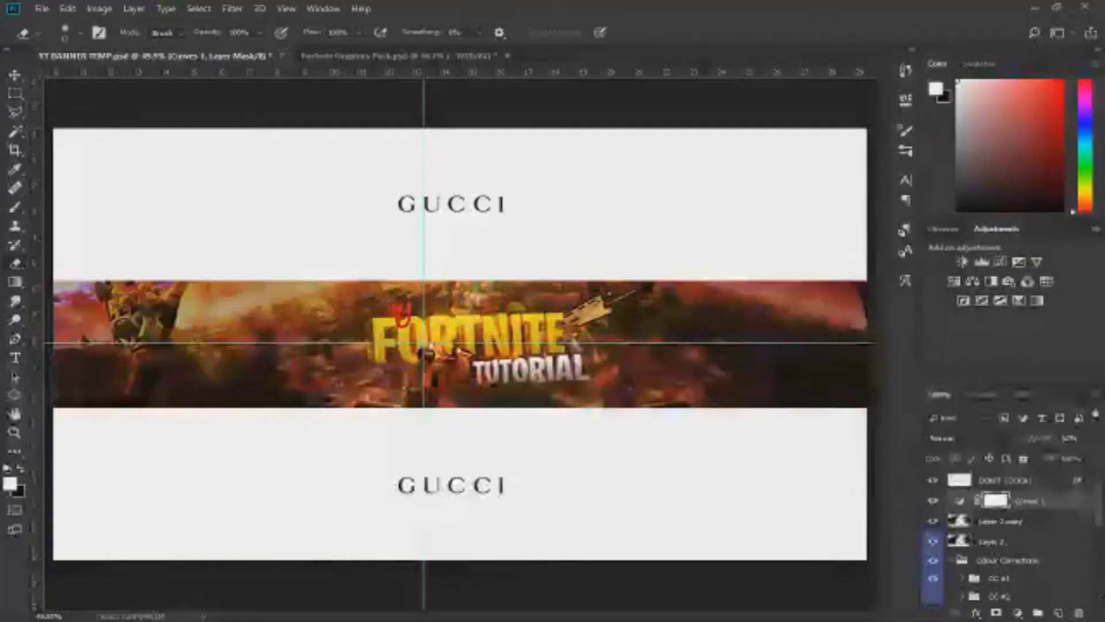
- Switch to the Fortnite Graphics Pack document, hide the grenade launcher, collapse the Guns group and hide the Guns and Items groups
left_click(428, 57)
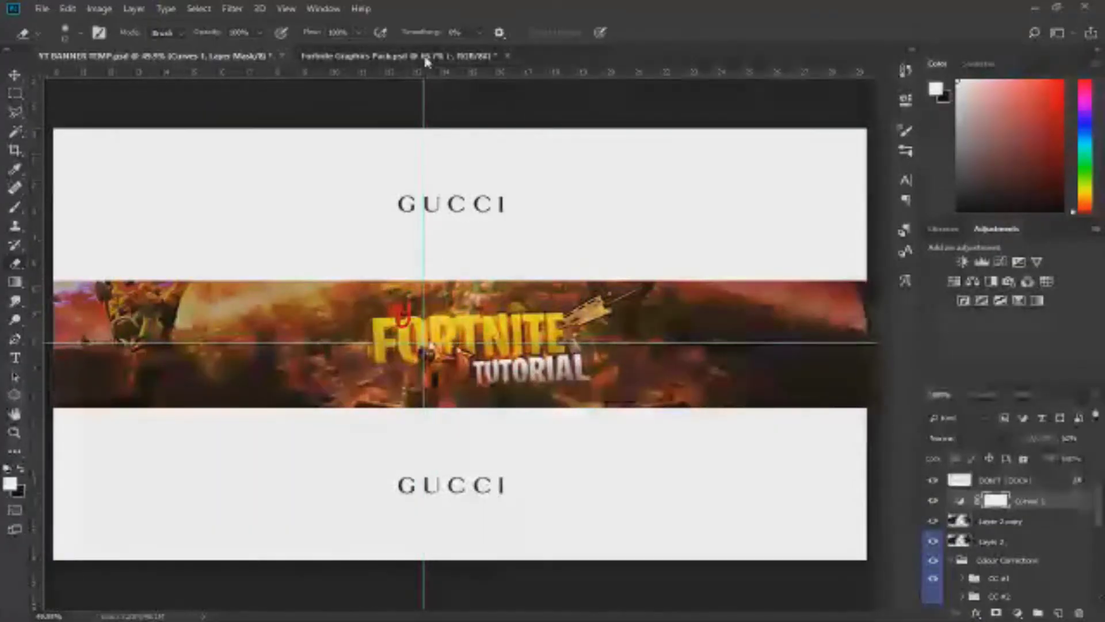
left_click(934, 593)
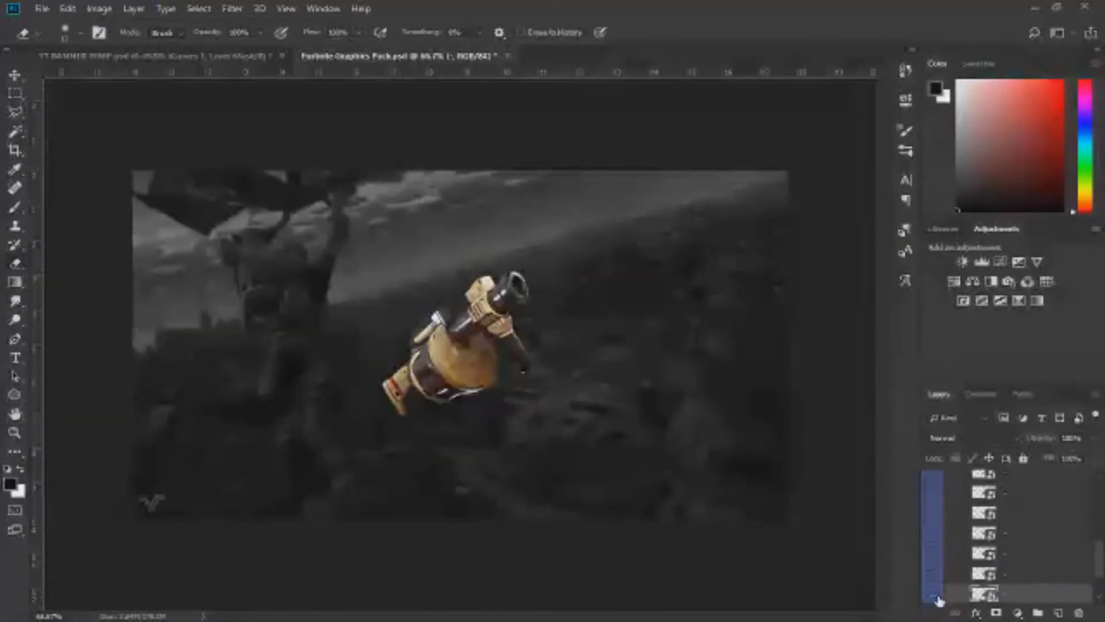
scroll(956, 553, "up", 2)
left_click(963, 555)
left_click(934, 555)
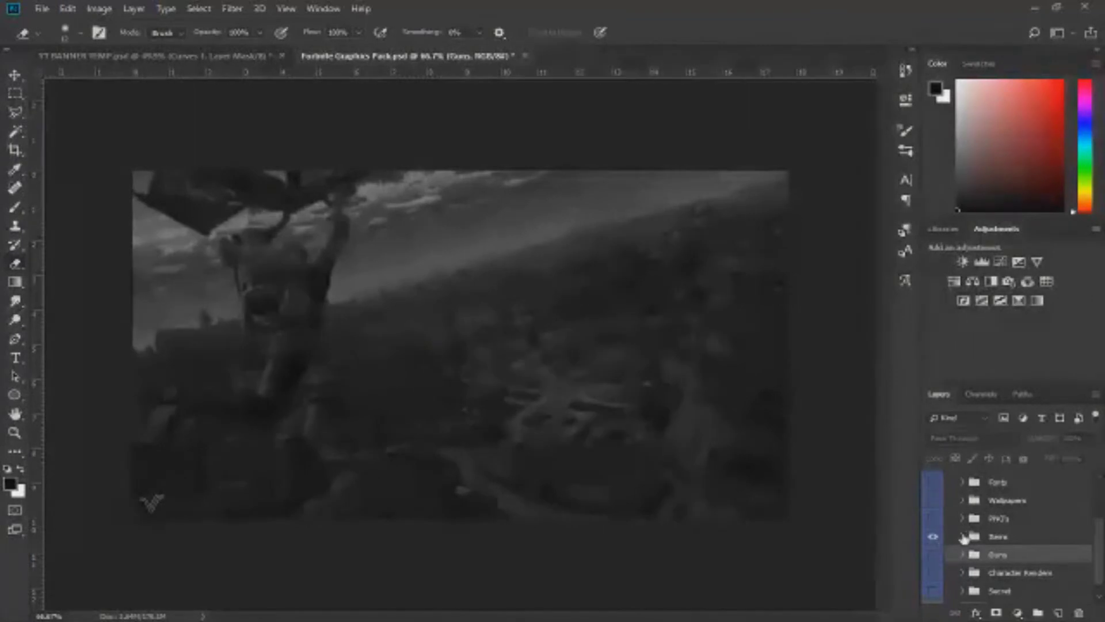
left_click(933, 536)
scroll(935, 538, "up", 2)
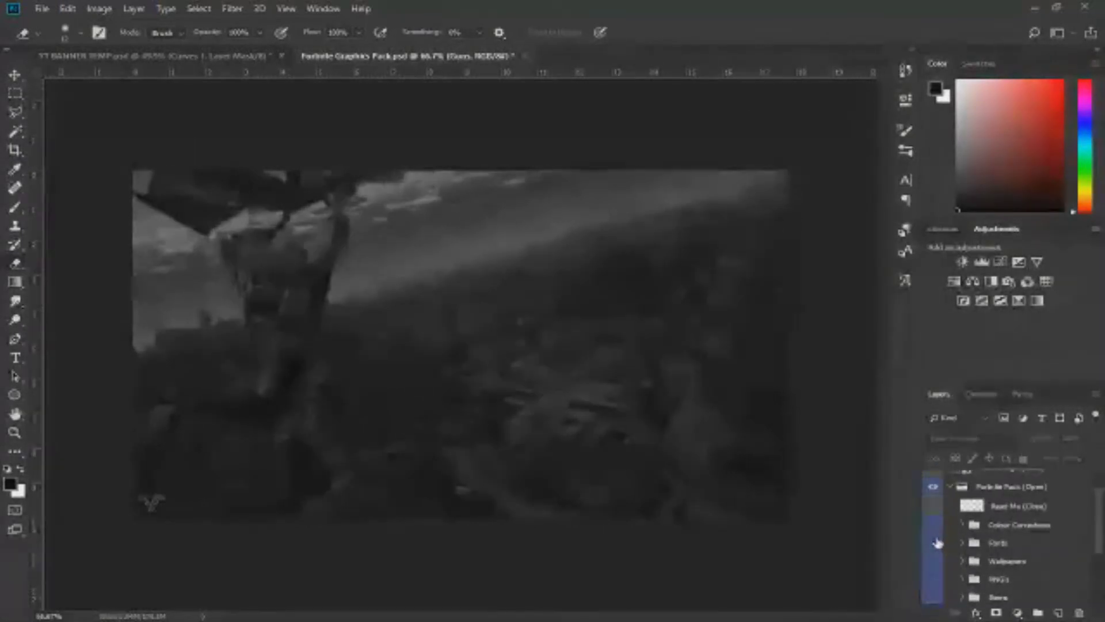
- Expand the PNG's group, make it visible, hide its explosion image and show the golden star emblem
left_click(933, 543)
left_click(933, 543)
left_click(933, 579)
left_click(962, 578)
scroll(944, 573, "down", 2)
scroll(944, 570, "down", 2)
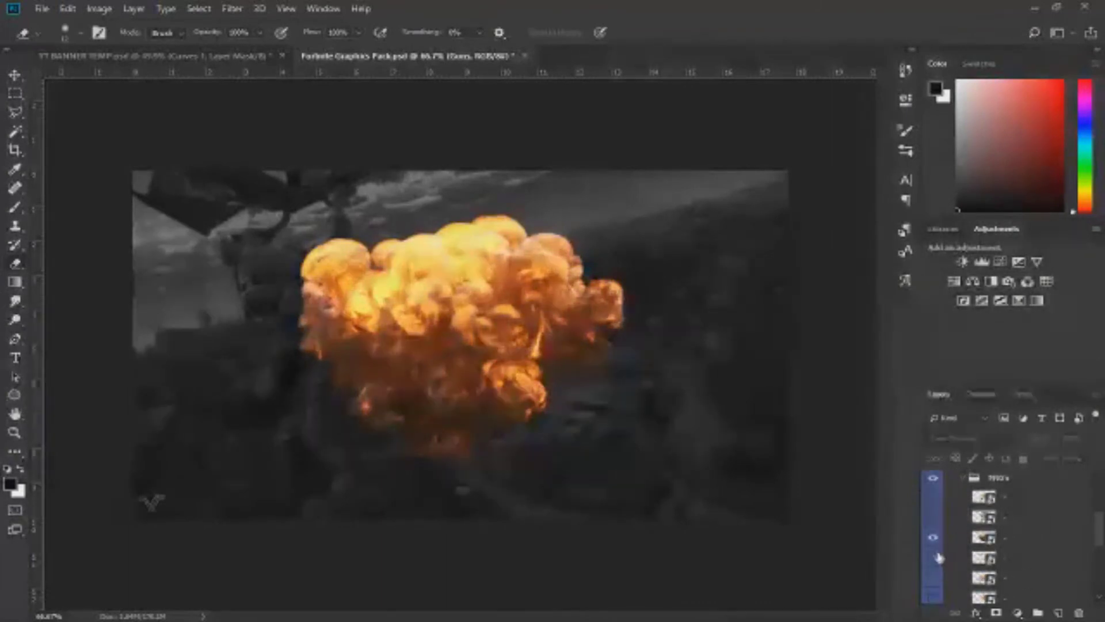
left_click(933, 538)
left_click(933, 497)
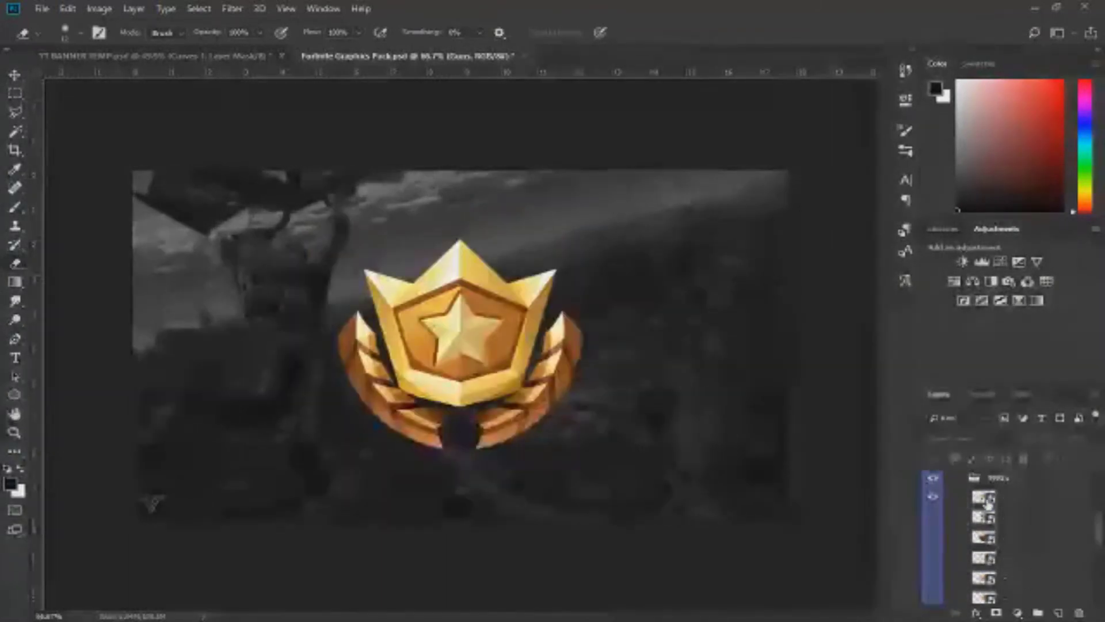
- Copy the golden star emblem layer from the Graphics Pack into the YT BANNER TEMP document
left_click(1020, 497)
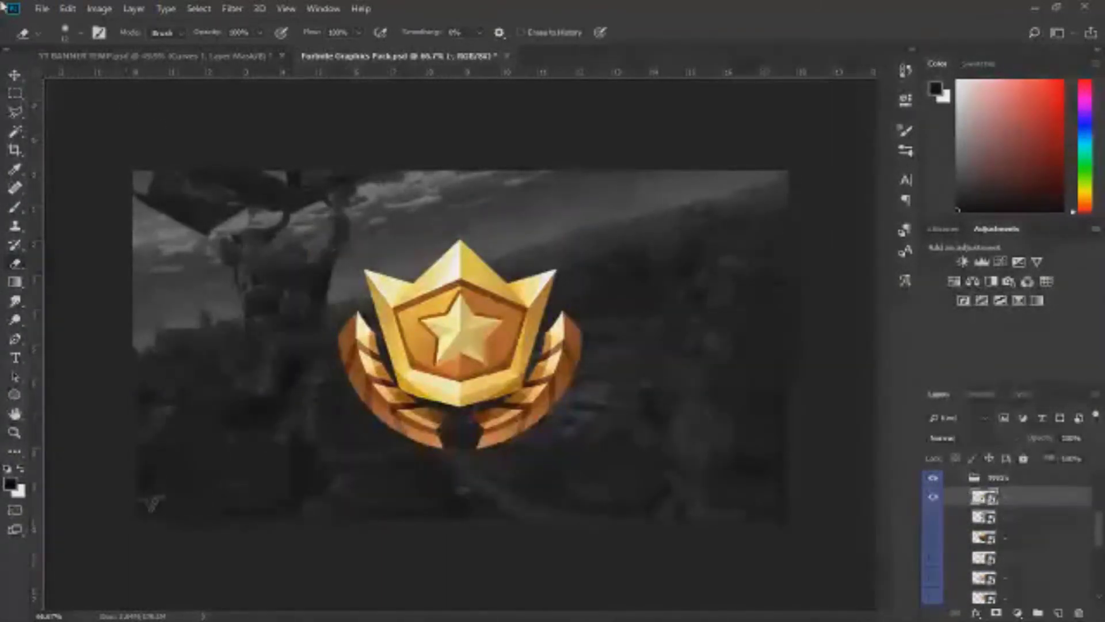
key("v")
mouse_move(460, 334)
left_mouse_down()
mouse_move(309, 192)
mouse_move(185, 46)
mouse_move(254, 143)
mouse_move(486, 367)
left_mouse_up()
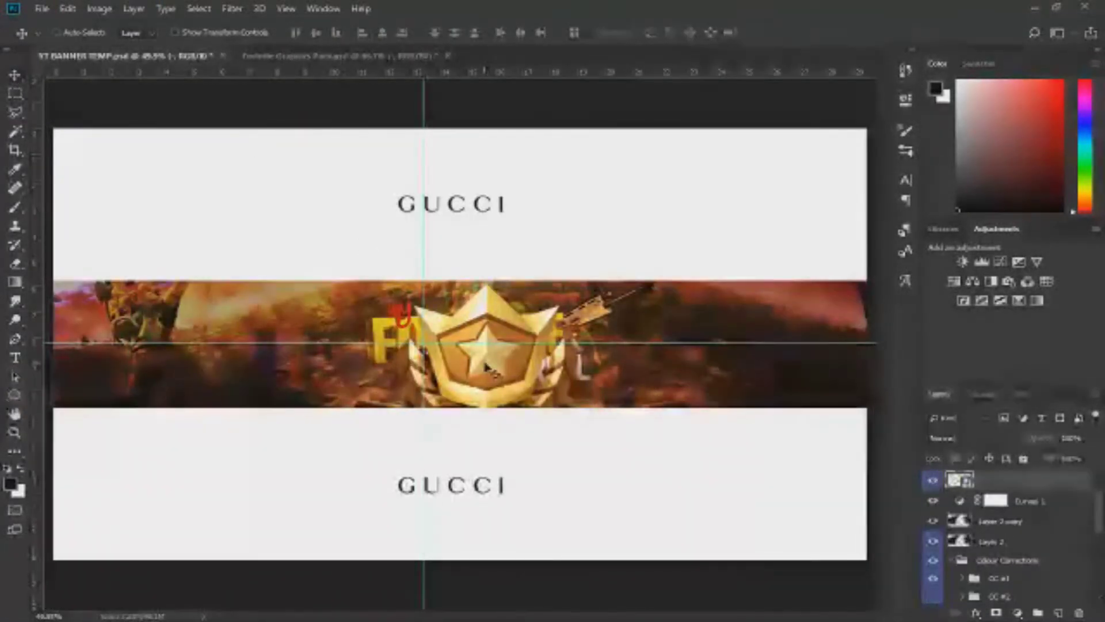
- Scale the star emblem to about 15% and place it over the final E of FORTNITE beside the rifle
key("ctrl+t")
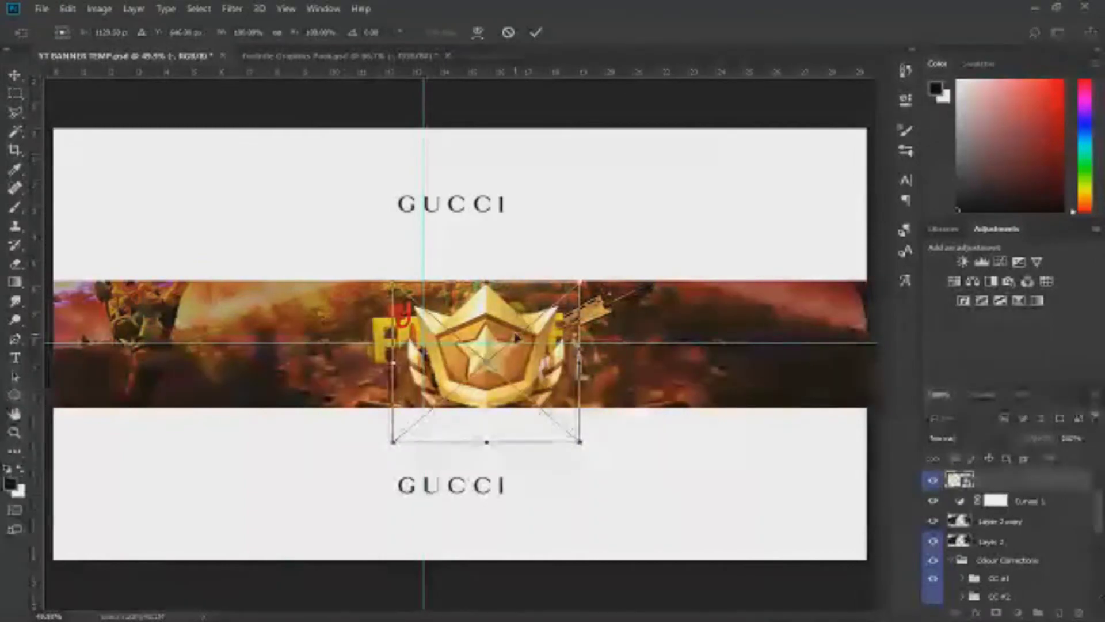
key("ctrl+plus")
key("ctrl+plus")
left_click_drag(649, 236, 393, 454)
left_click_drag(322, 513, 481, 373)
left_click_drag(554, 311, 596, 342)
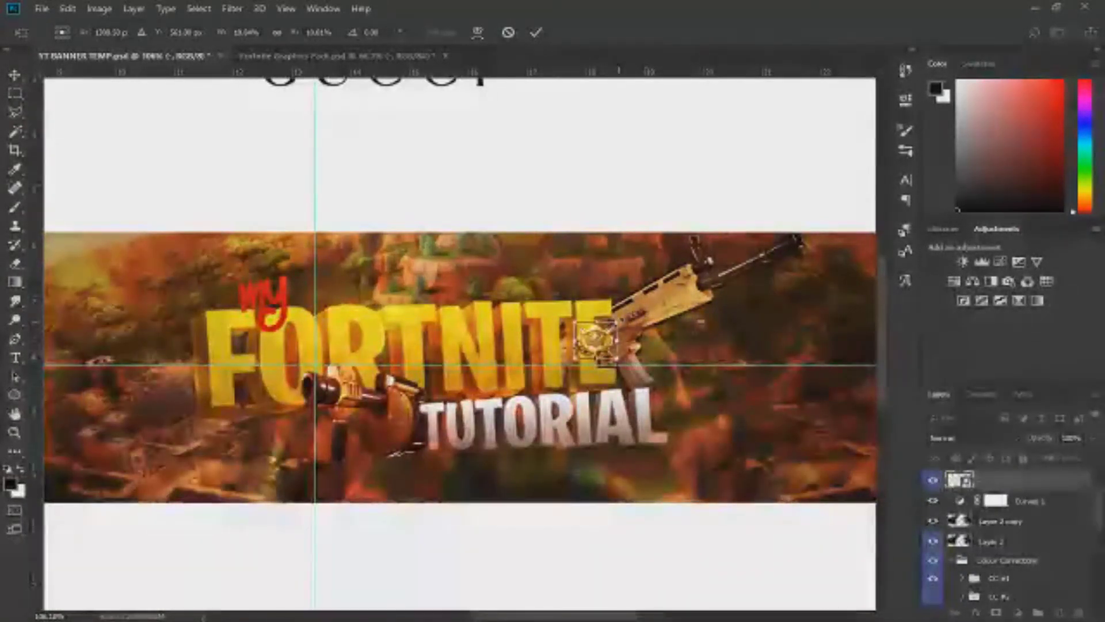
left_click_drag(617, 322, 636, 309)
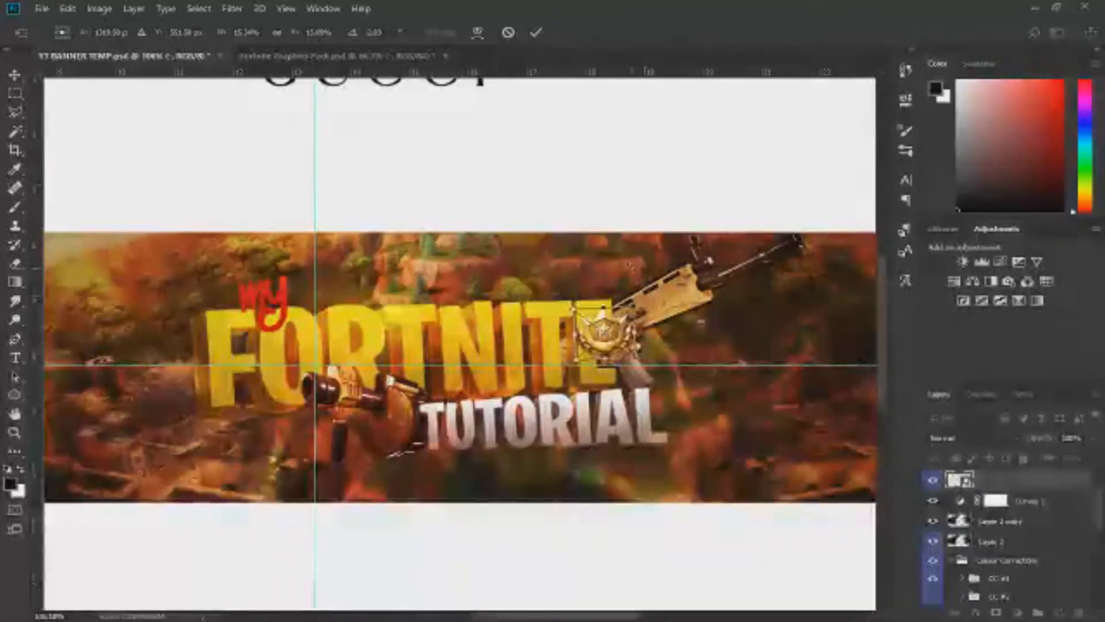
left_click(536, 34)
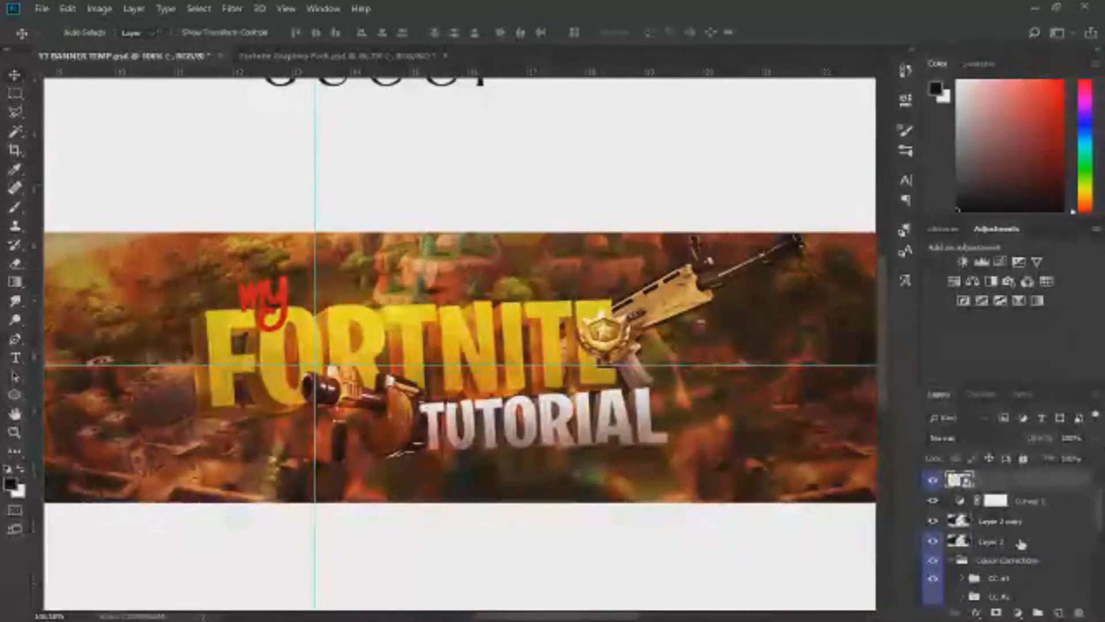
- Move the star emblem's layer directly below the "my" title layer, enlarge it slightly and reposition it behind the final E
scroll(1052, 616, "down", 6)
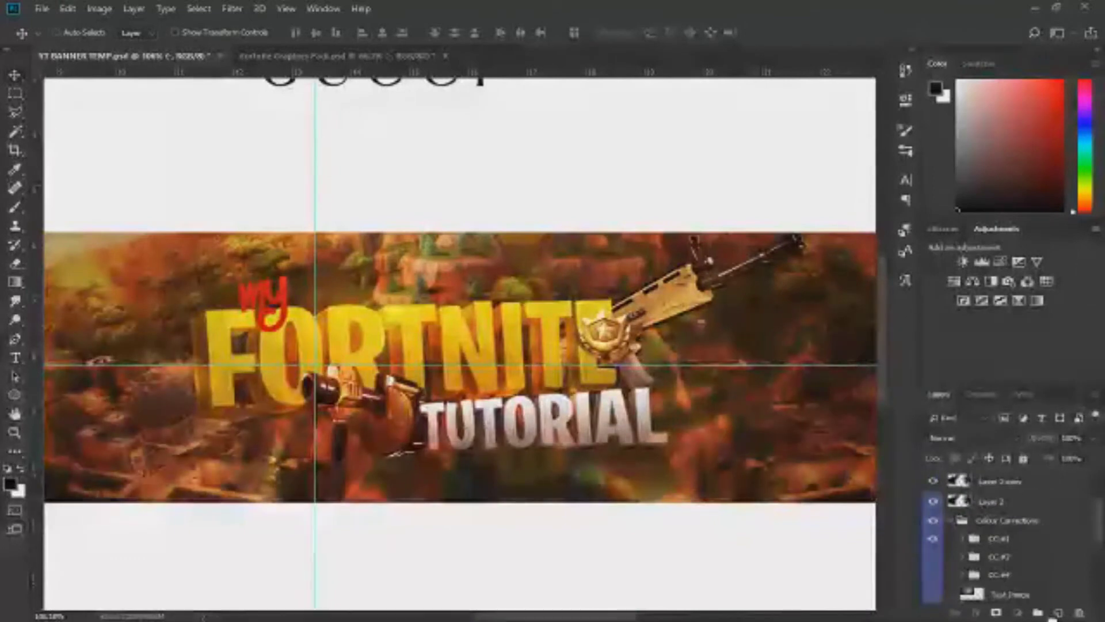
left_click_drag(1053, 619, 1057, 522)
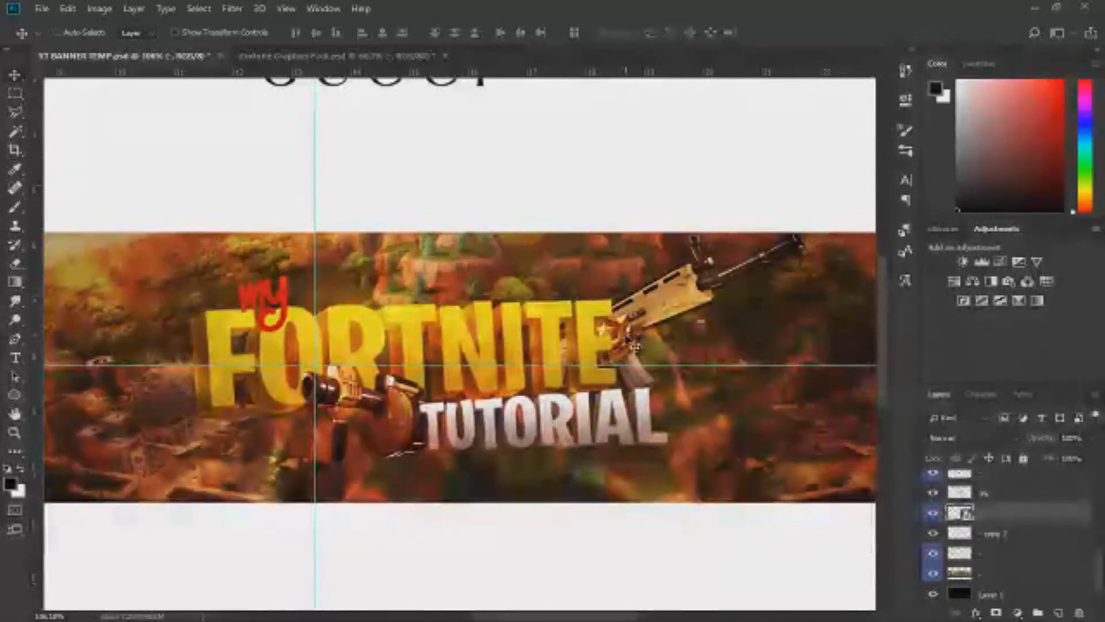
key("ctrl+t")
left_click_drag(636, 308, 670, 273)
left_click_drag(650, 313, 623, 334)
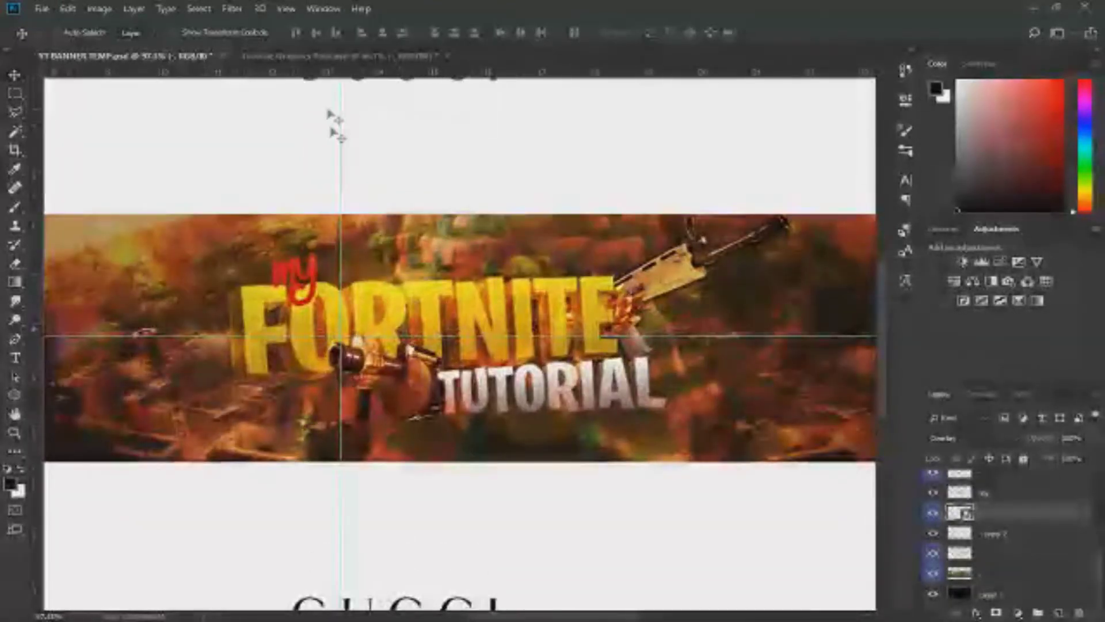
- Switch to the Fortnite Graphics Pack document, hide the star emblem and preview the other images in the PNG's group one at a time
left_click(354, 56)
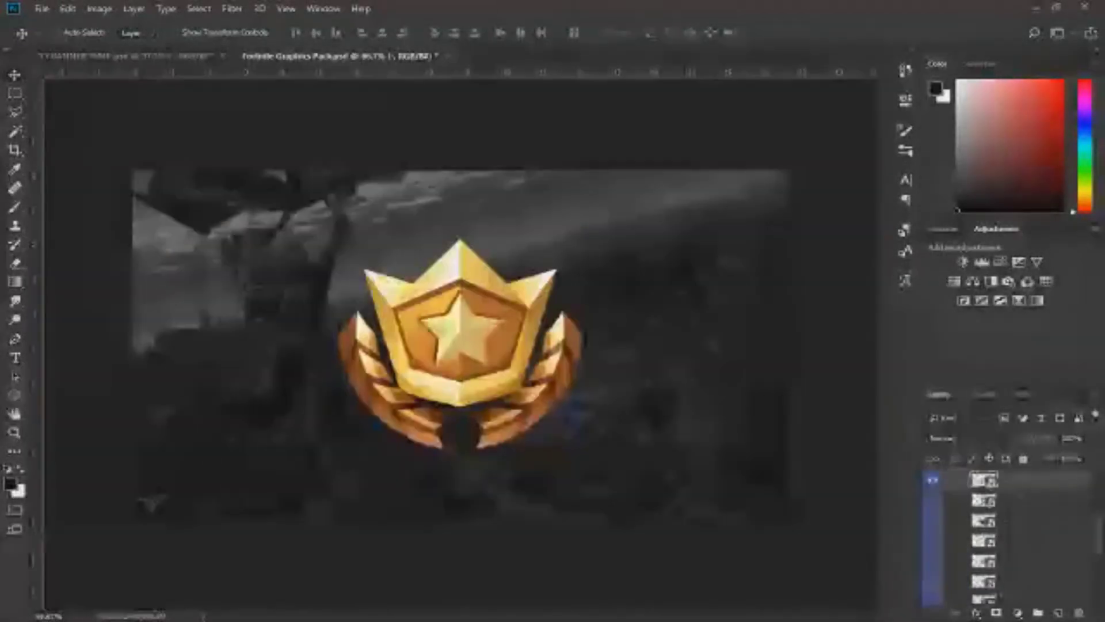
left_click(937, 484)
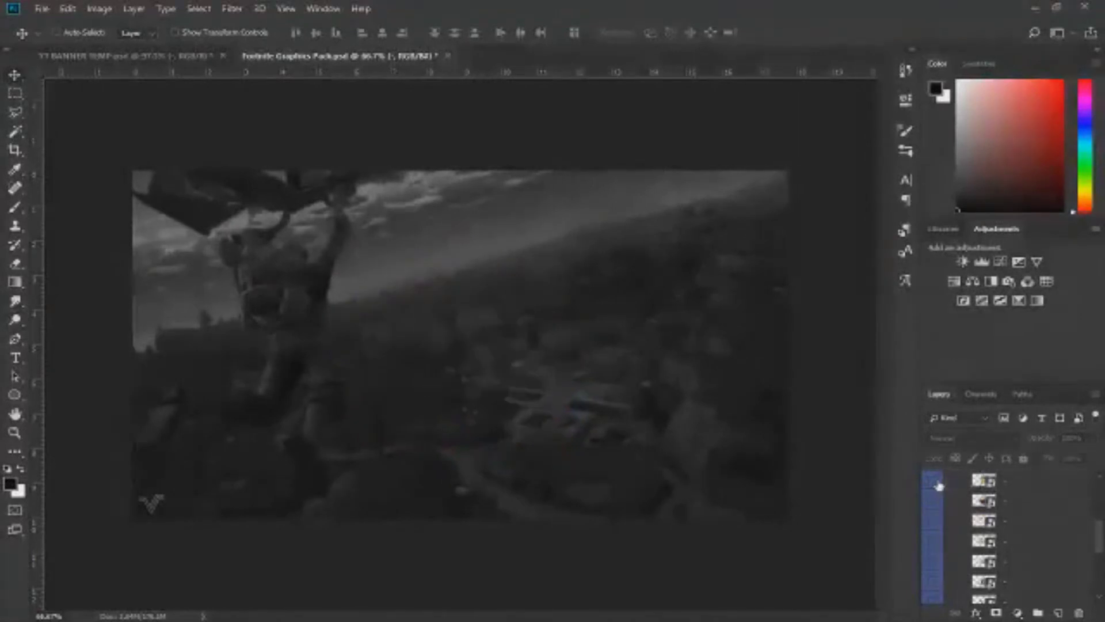
left_click(935, 500)
left_click(935, 500)
left_click(934, 541)
left_click(934, 541)
left_click(934, 522)
left_click(933, 522)
left_click(933, 562)
left_click(933, 562)
left_click(934, 582)
left_click(934, 583)
left_click(932, 600)
left_click(932, 600)
scroll(951, 571, "down", 1)
left_click(939, 582)
left_click(940, 582)
left_click(937, 597)
left_click(936, 598)
scroll(935, 599, "down", 1)
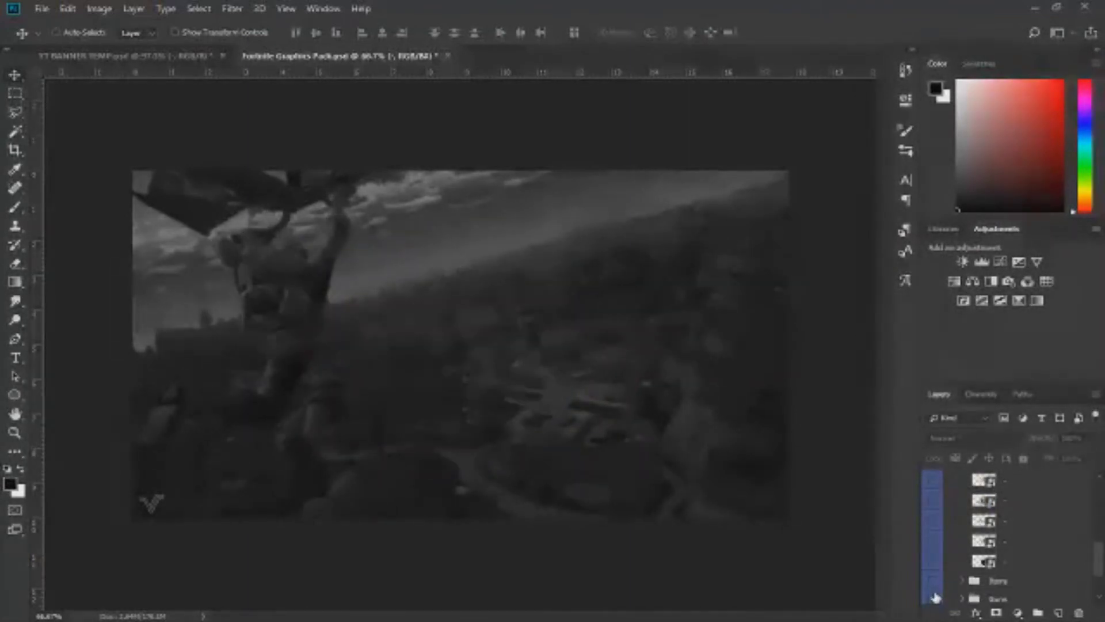
left_click(933, 561)
left_click(933, 562)
left_click(933, 521)
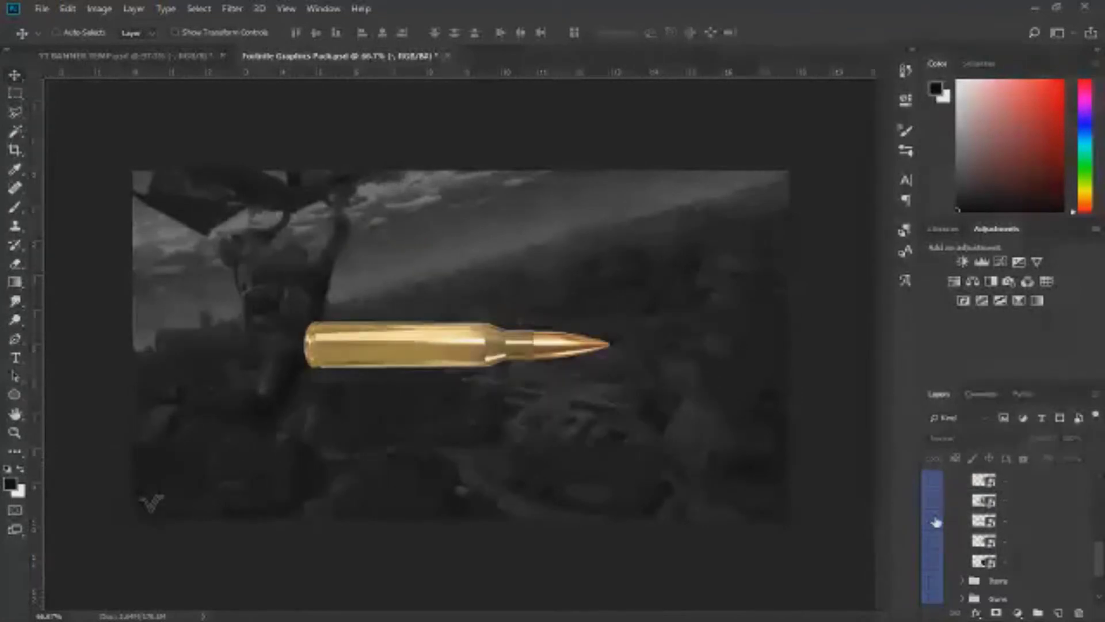
left_click(933, 521)
left_click(933, 501)
left_click(933, 501)
left_click(934, 481)
left_click(934, 481)
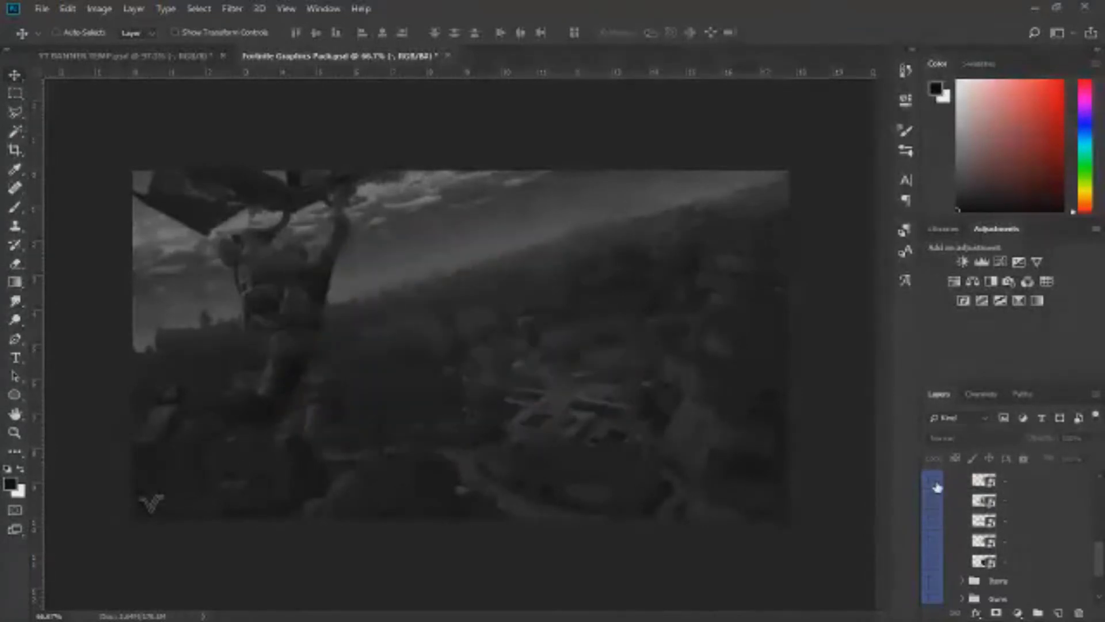
scroll(949, 536, "up", 1)
left_click(933, 541)
left_click(933, 562)
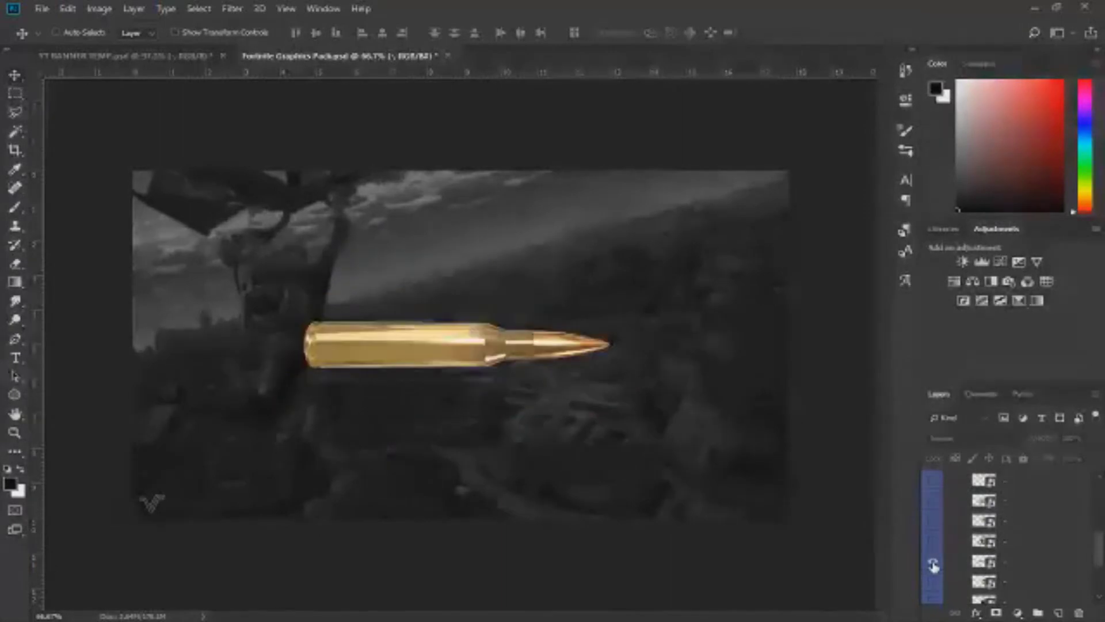
left_click(933, 561)
left_click(933, 581)
left_click(933, 582)
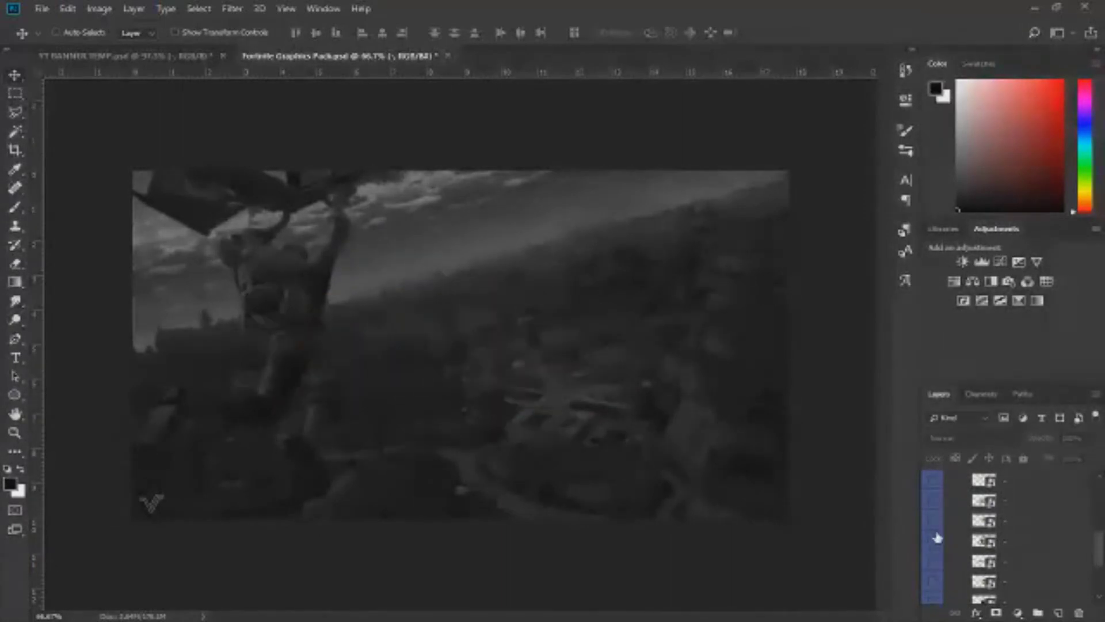
- Show the Fortnite Battle Royale logo in the PNG's group and copy its layer into the banner document
left_click(933, 541)
left_click(933, 521)
left_click(934, 542)
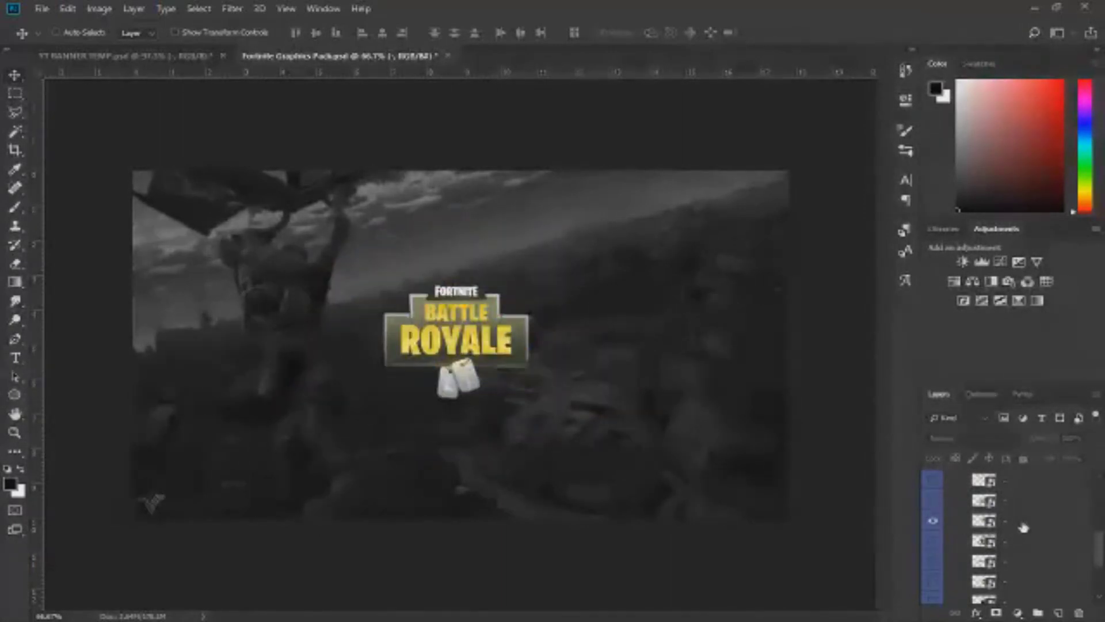
left_click(1023, 522)
left_click_drag(372, 320, 441, 264)
- Scale the Battle Royale logo to about 57%, tilted counterclockwise above FORTNITE's R and T, and move its layer above the "my" layer
key("ctrl+t")
left_click_drag(477, 288, 488, 291)
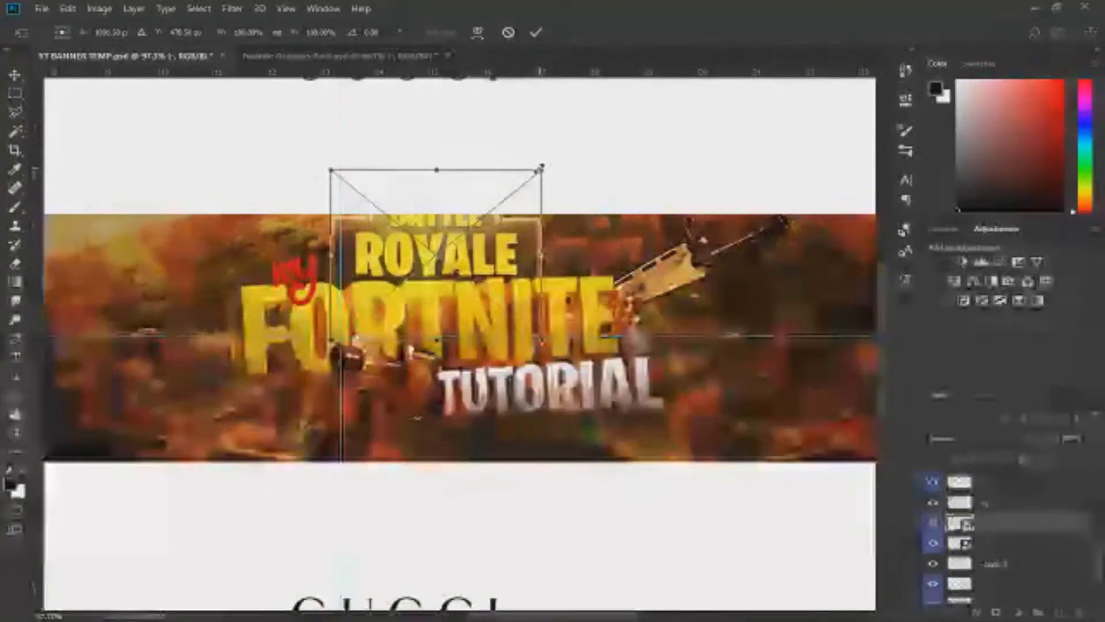
left_click_drag(537, 197, 483, 210)
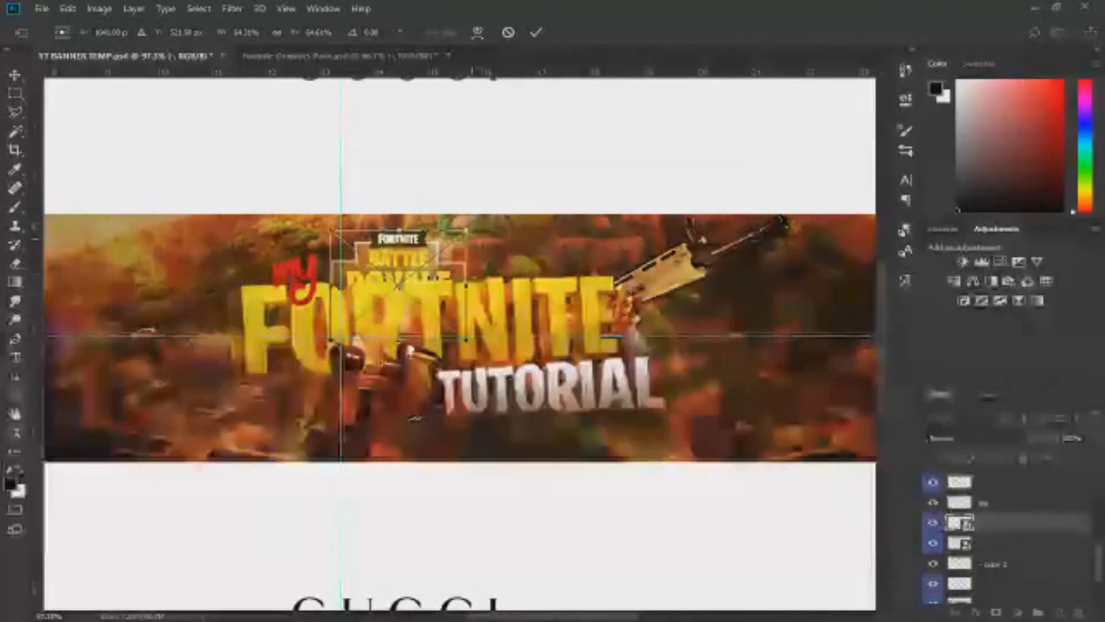
left_click_drag(435, 265, 469, 250)
left_click_drag(510, 211, 505, 204)
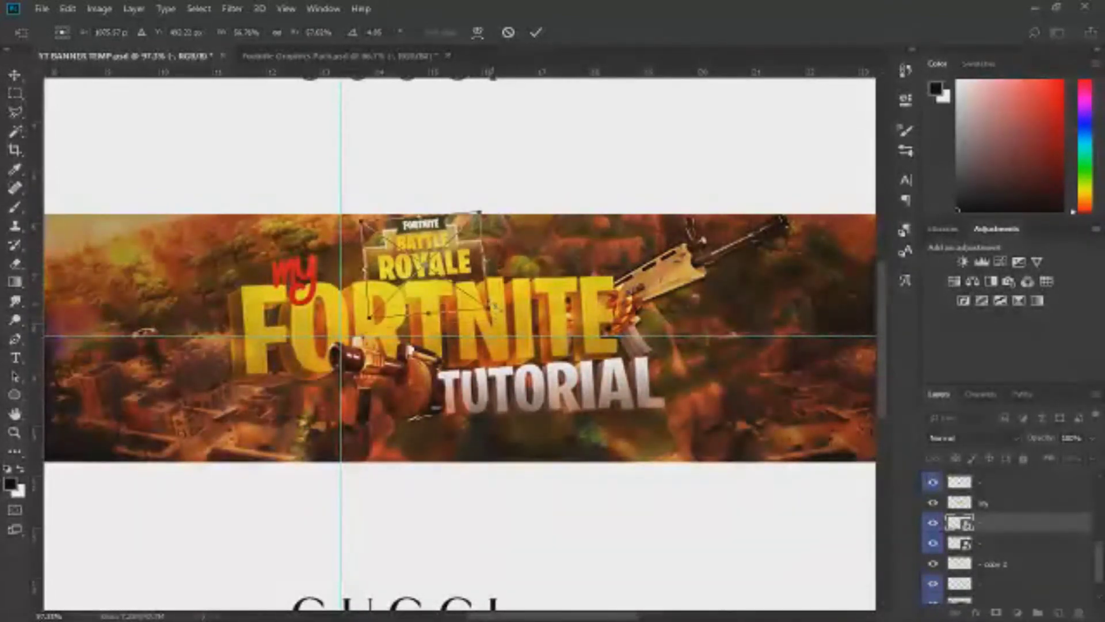
left_click(535, 32)
left_click_drag(1012, 520, 1007, 490)
key("ctrl+t")
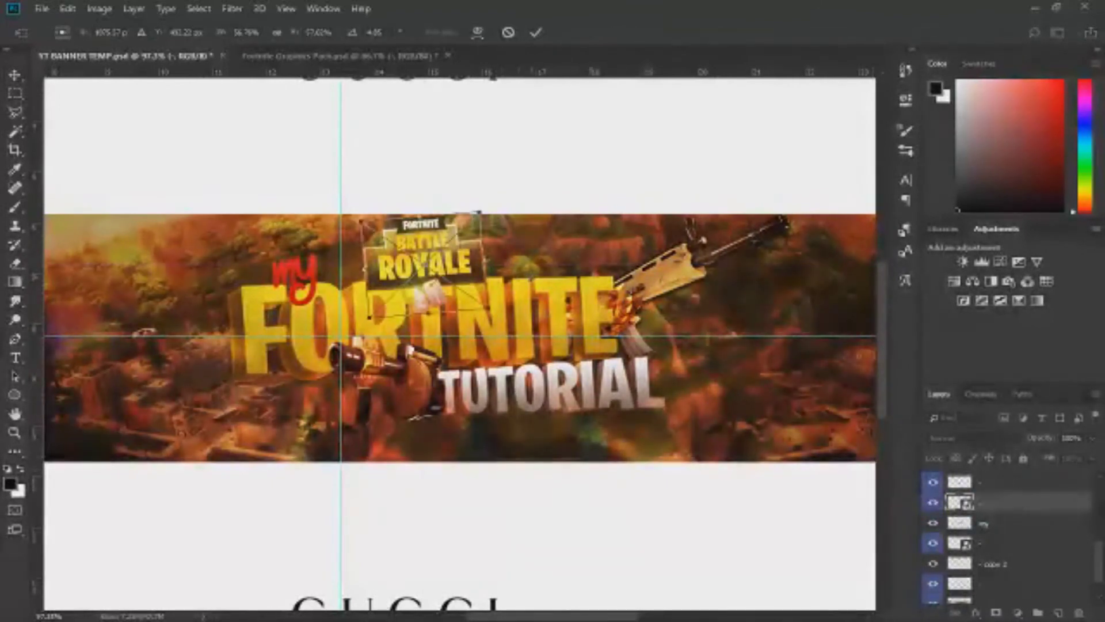
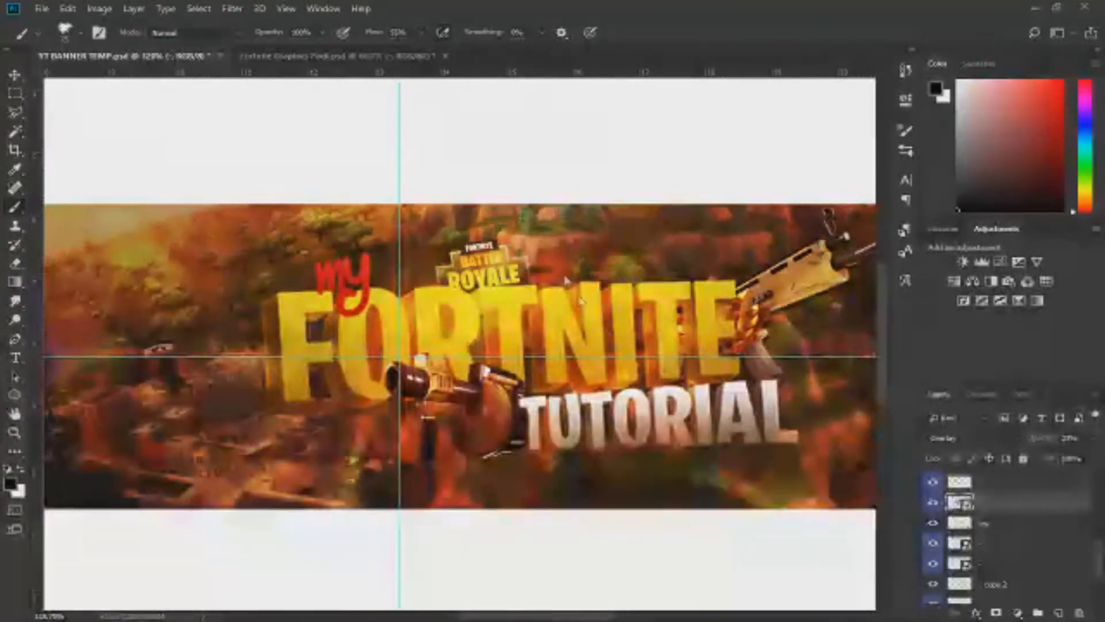
- Add a blank layer above the Battle Royale logo layer and try a brush dab over the title
key("ctrl+shift+alt+n")
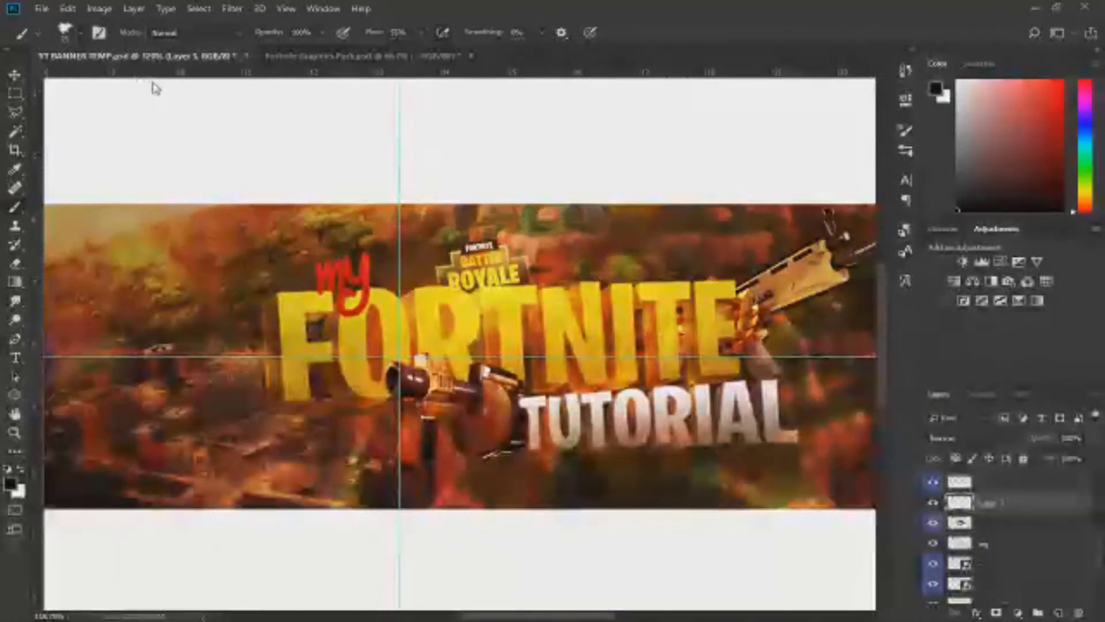
left_click(463, 360)
key("ctrl+z")
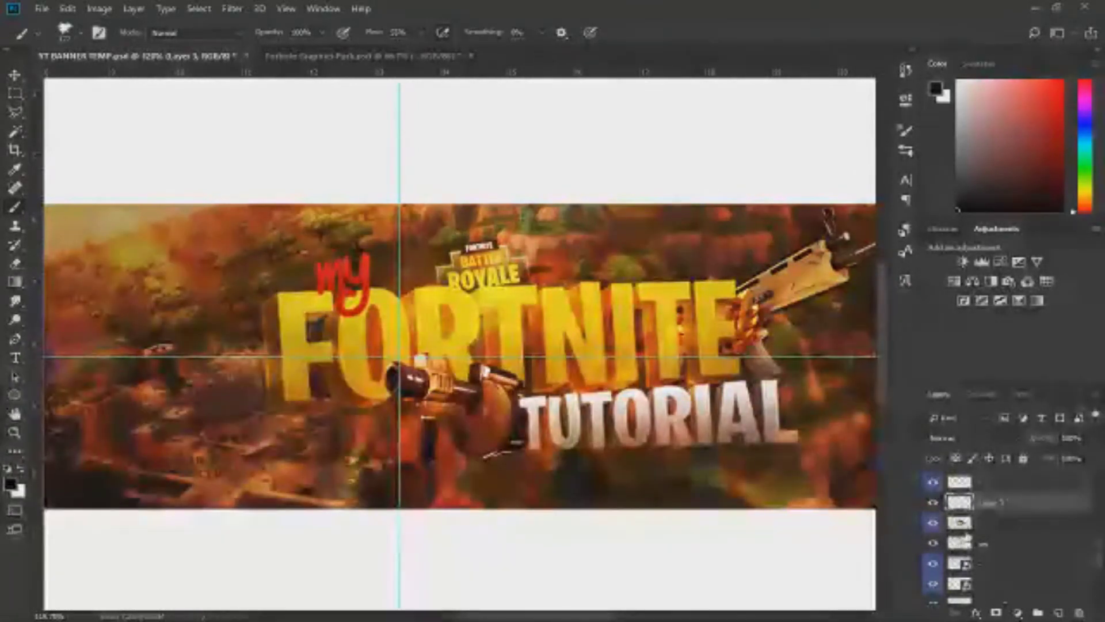
- Add a new layer directly above the "my" title layer and clip it to that layer
left_click(1009, 546)
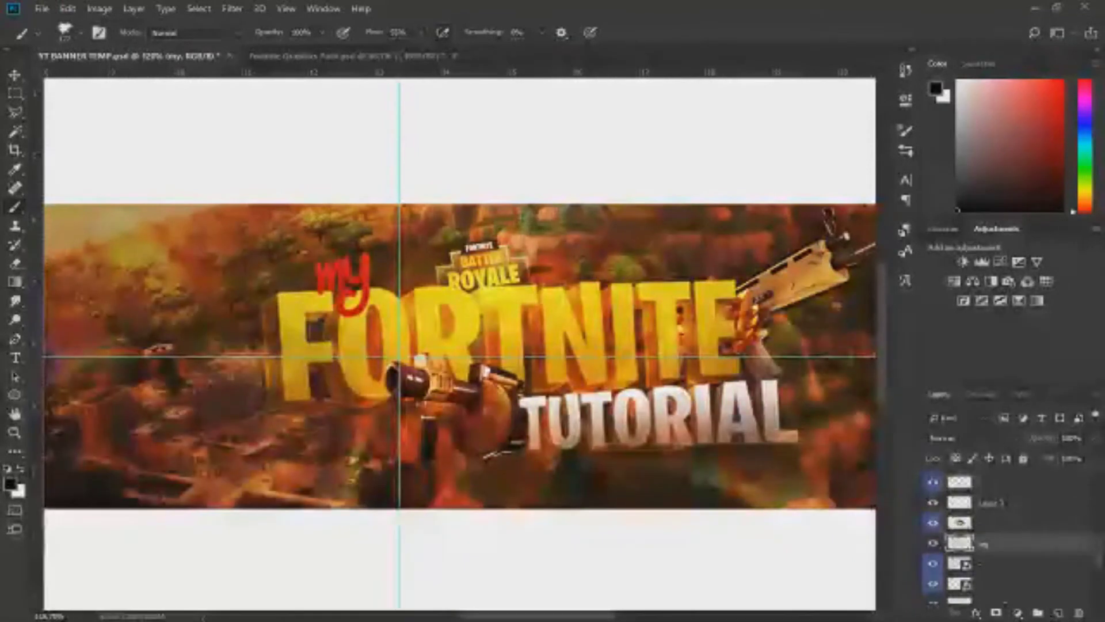
left_click(1059, 612)
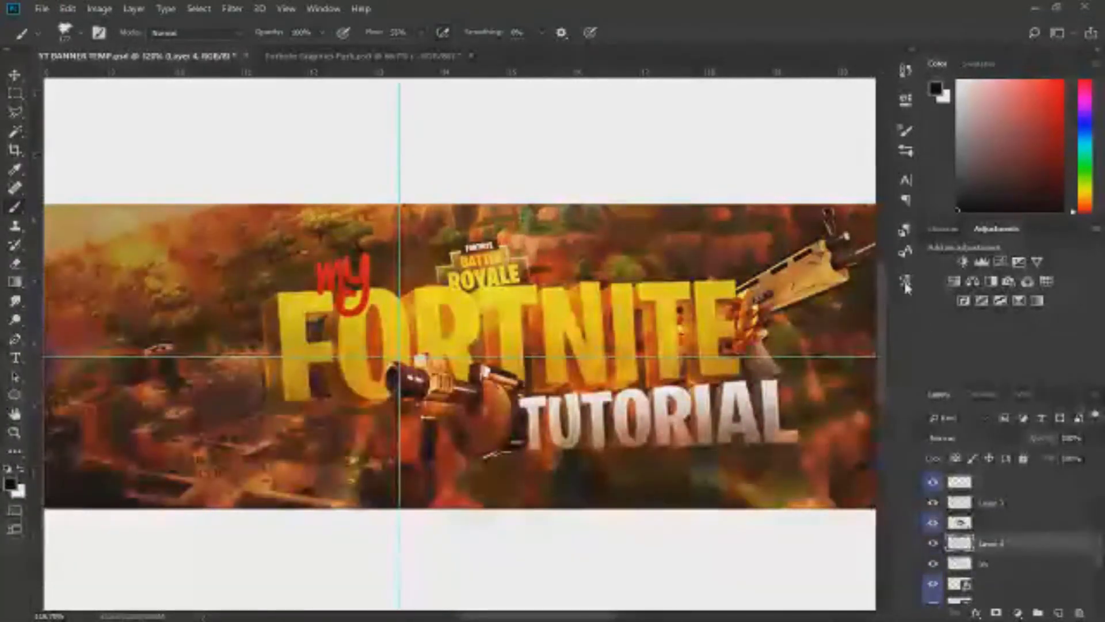
key("ctrl+alt+g")
- Paint black splatter texture over the lower parts of the FORTNITE letters and along the TUTORIAL lettering on the clipped layer
left_click(326, 368)
left_click(560, 354)
left_click(438, 344)
left_click(621, 348)
left_click(668, 358)
left_click(718, 345)
left_click(720, 354)
left_click(668, 361)
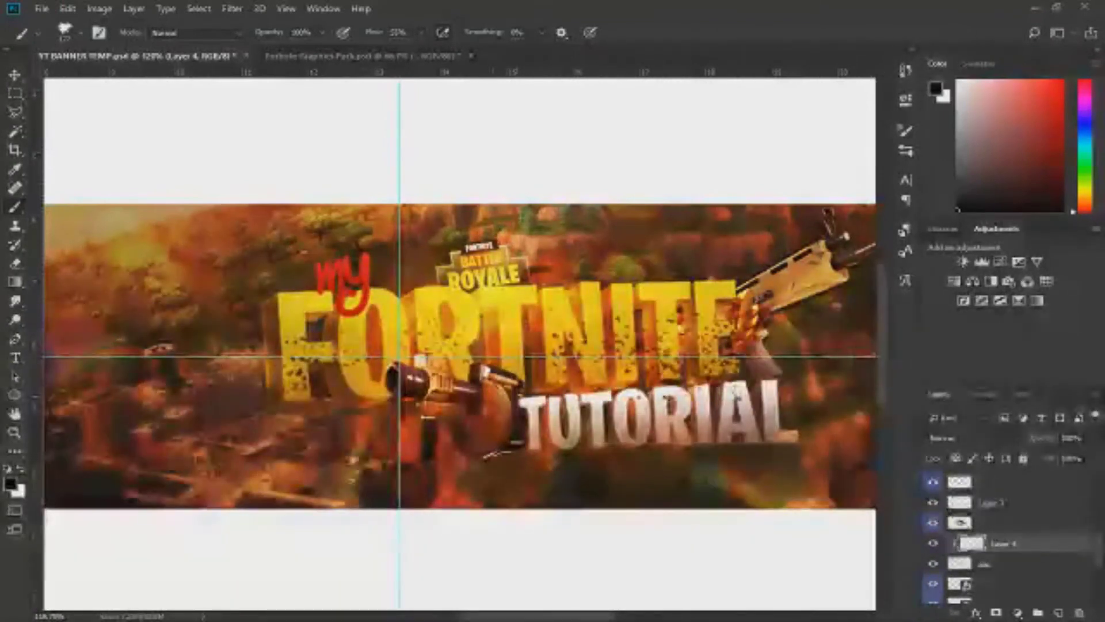
left_click(651, 361)
left_click(460, 372)
left_click(581, 357)
left_click_drag(559, 452, 780, 449)
key("ctrl+z")
left_click(671, 443)
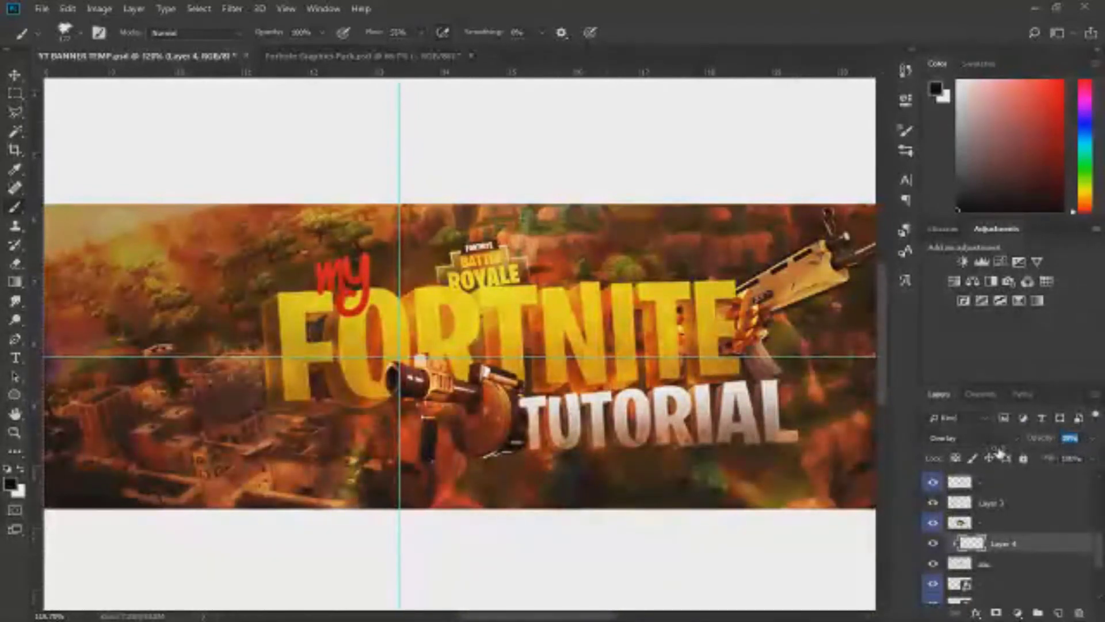
- Try the splatter layer in Overlay mode at reduced opacity, delete it and return to the Move tool
key("Return")
key("Delete")
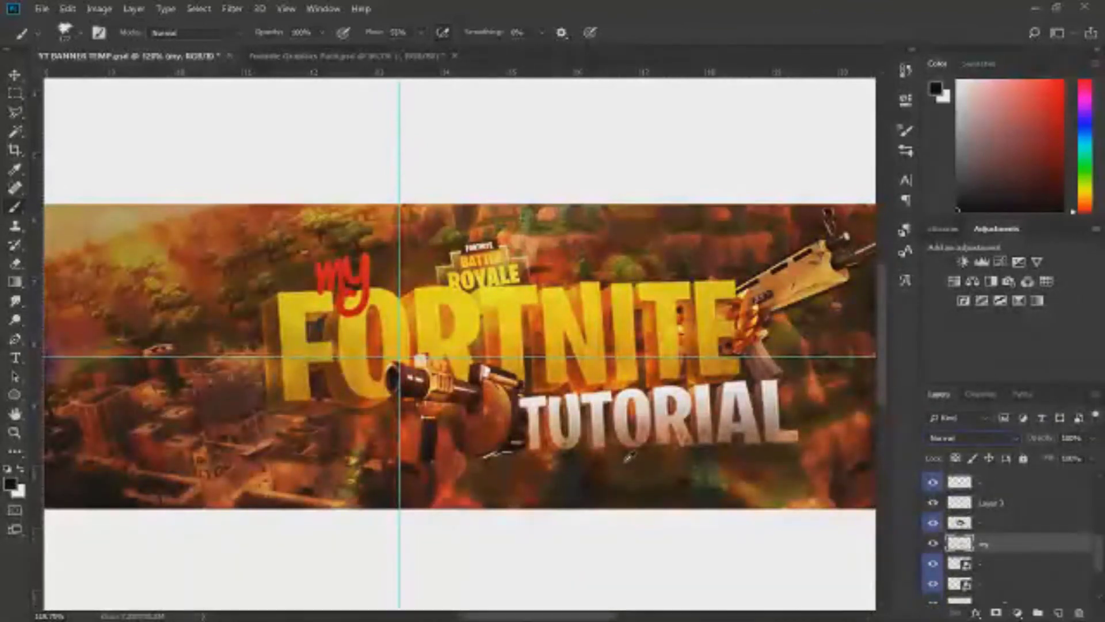
left_click(14, 75)
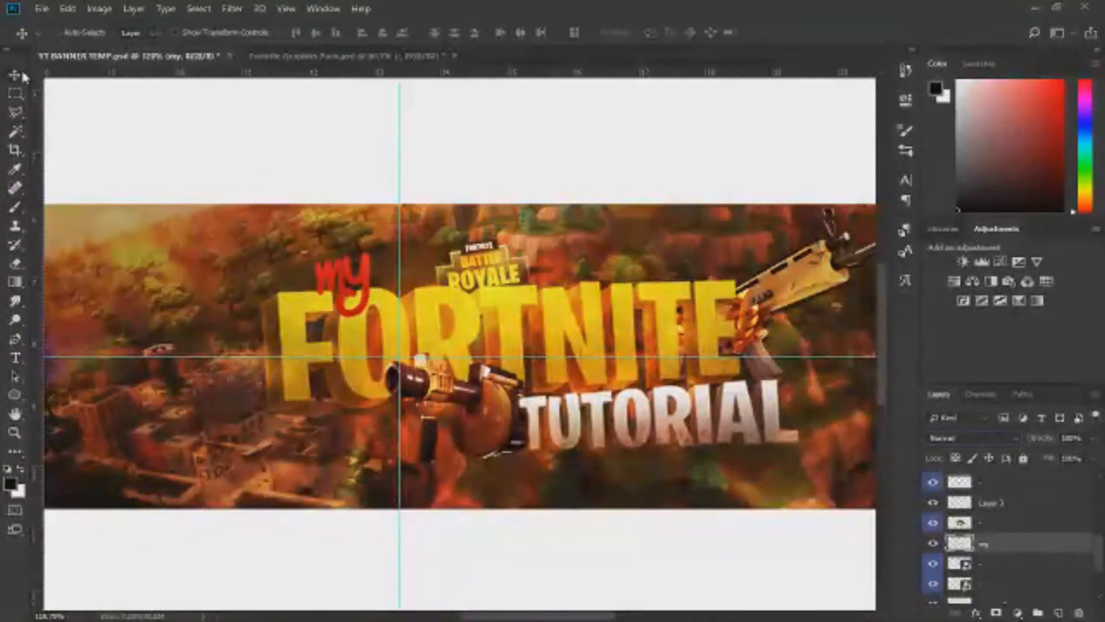
- In the Fortnite Graphics Pack document, hide the explosion image, hide and collapse the PNG's group, and return to the banner document
scroll(535, 511, "down", 5)
scroll(577, 478, "down", 2)
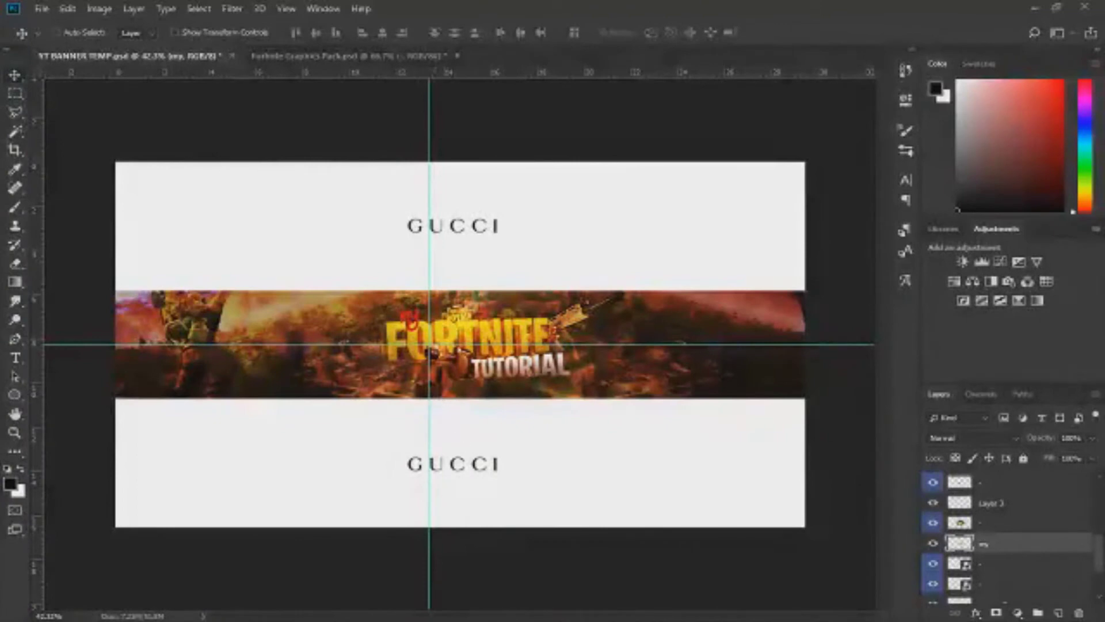
left_click(306, 60)
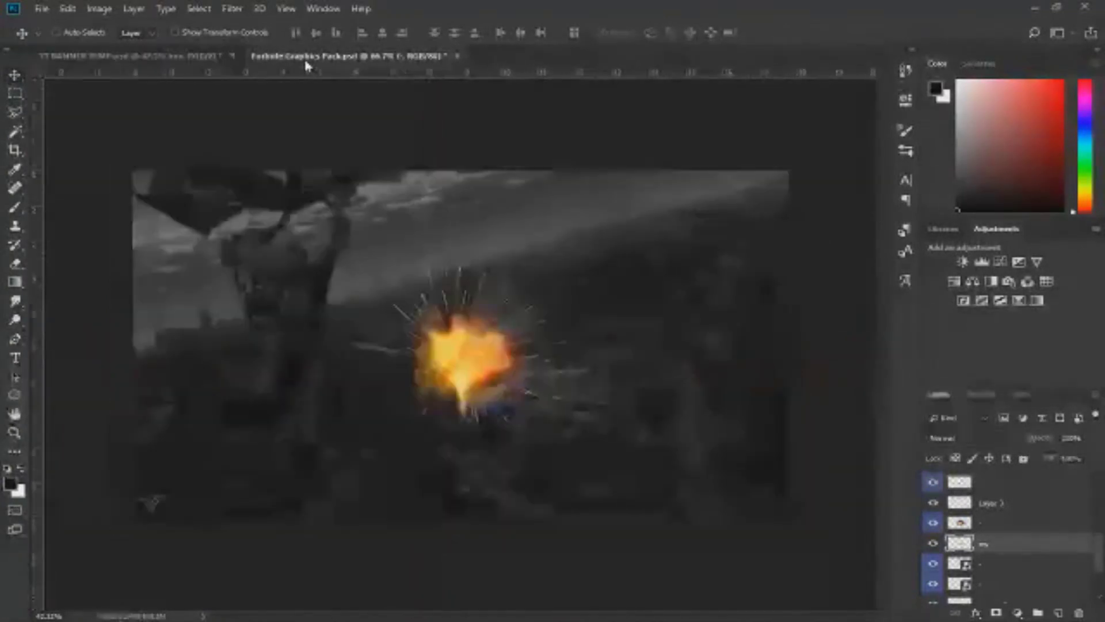
left_click(931, 583)
scroll(959, 537, "up", 3)
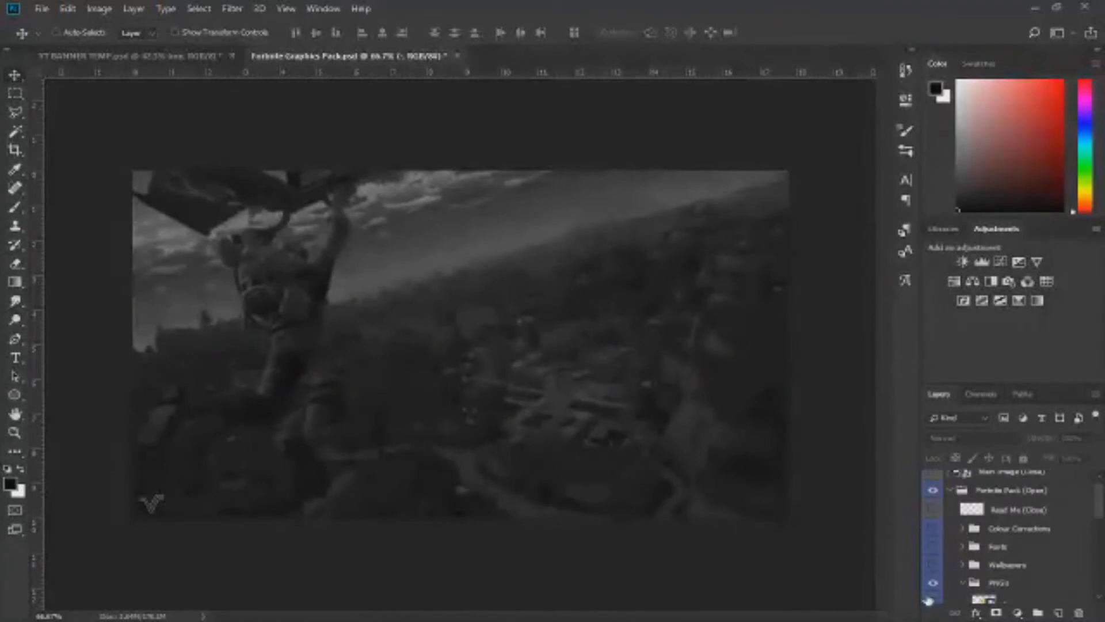
left_click(964, 583)
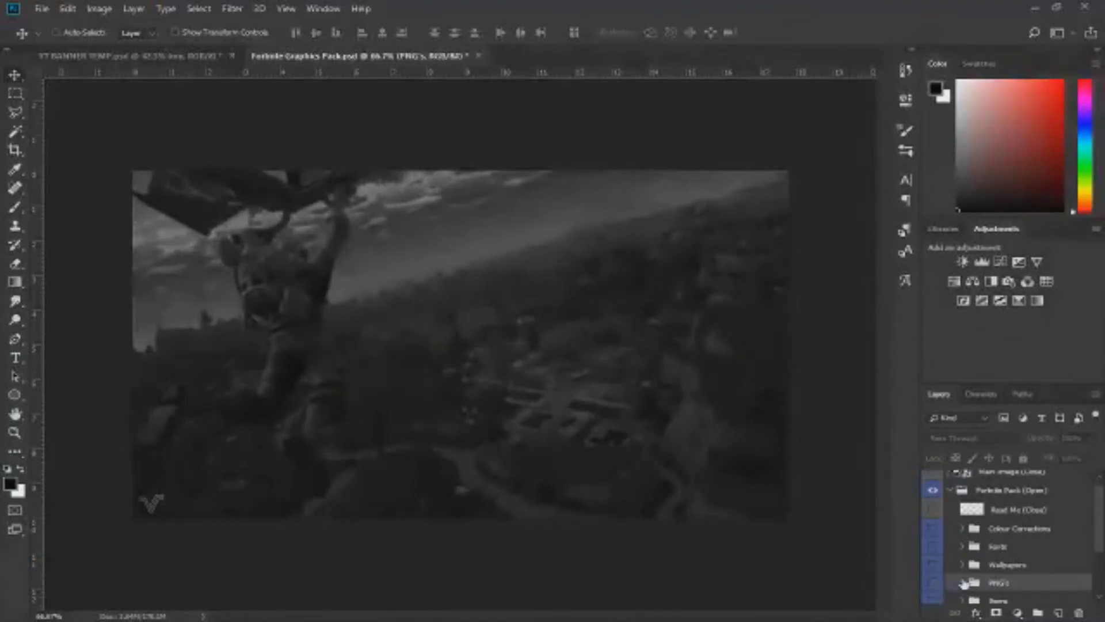
left_click(202, 56)
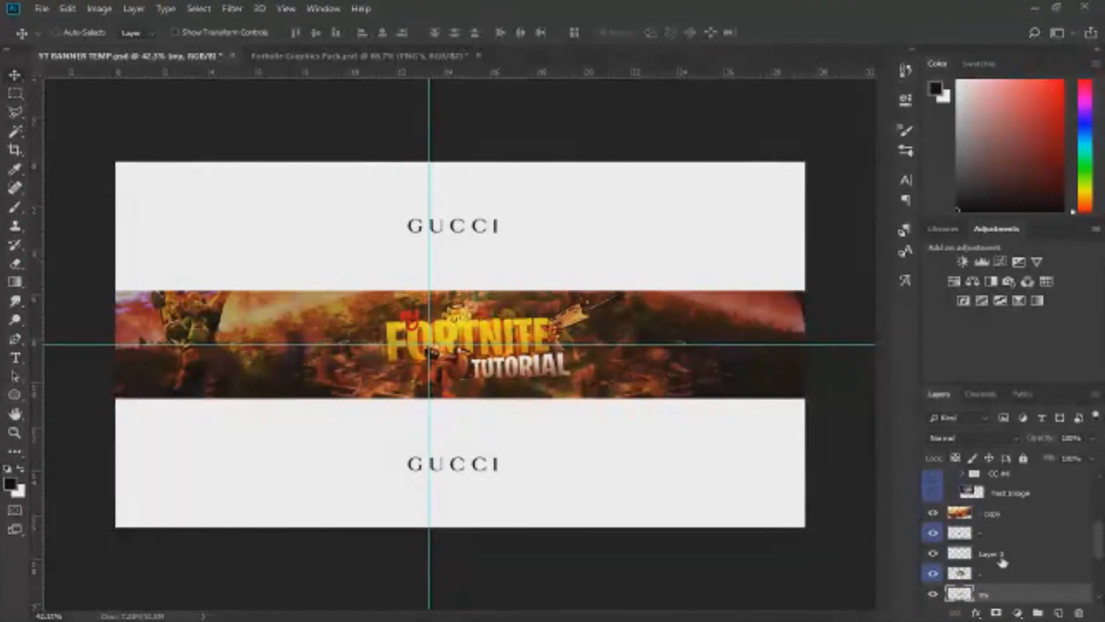
- Duplicate all layers from the bottom wallpaper layer up to Curves 1 and merge the copies into one layer
scroll(1002, 563, "up", 5)
scroll(1002, 561, "down", 5)
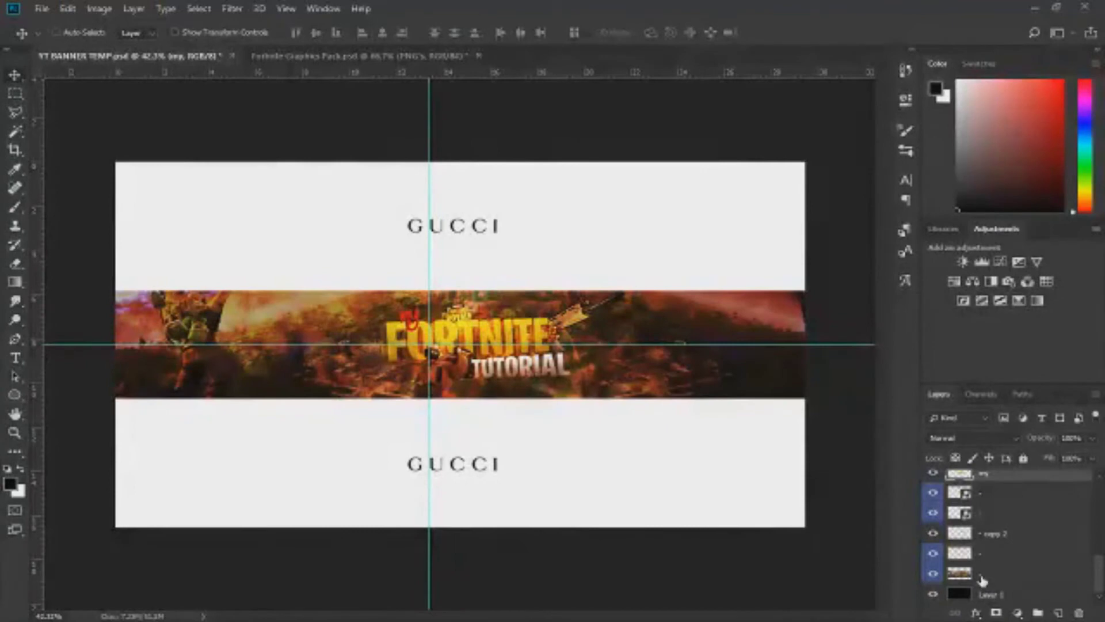
scroll(982, 578, "up", 5)
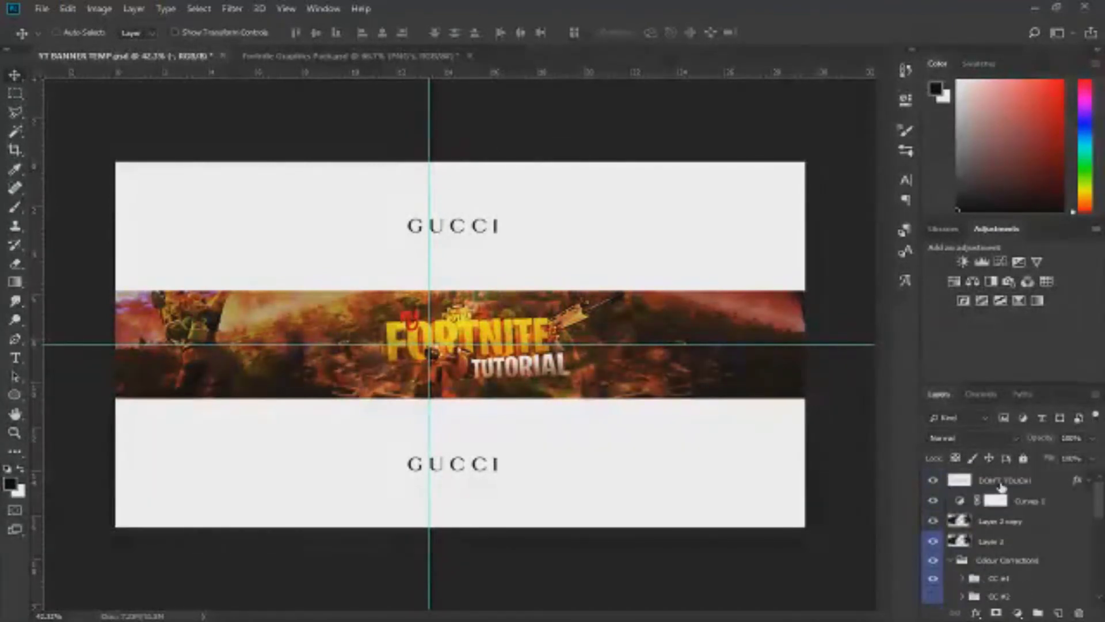
left_click(1026, 501, "shift")
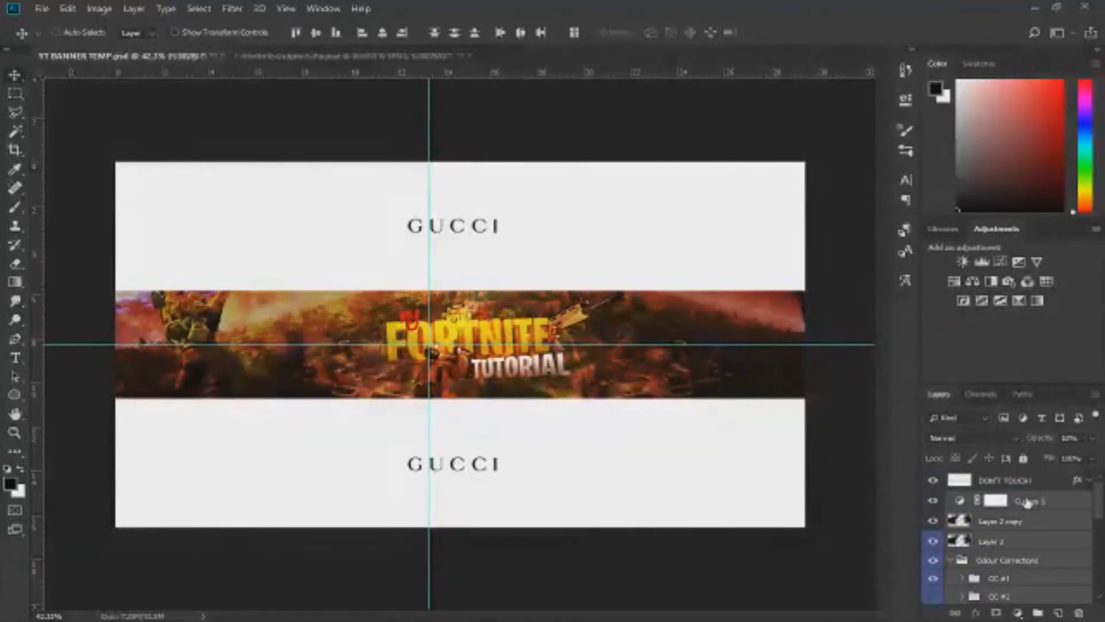
key("ctrl+j")
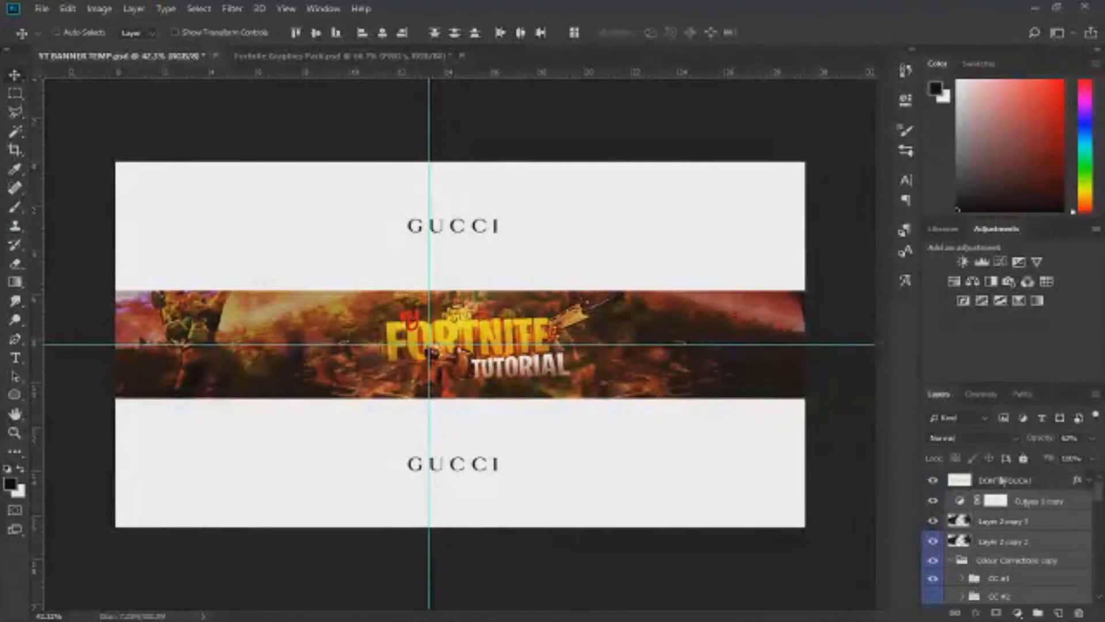
key("ctrl+e")
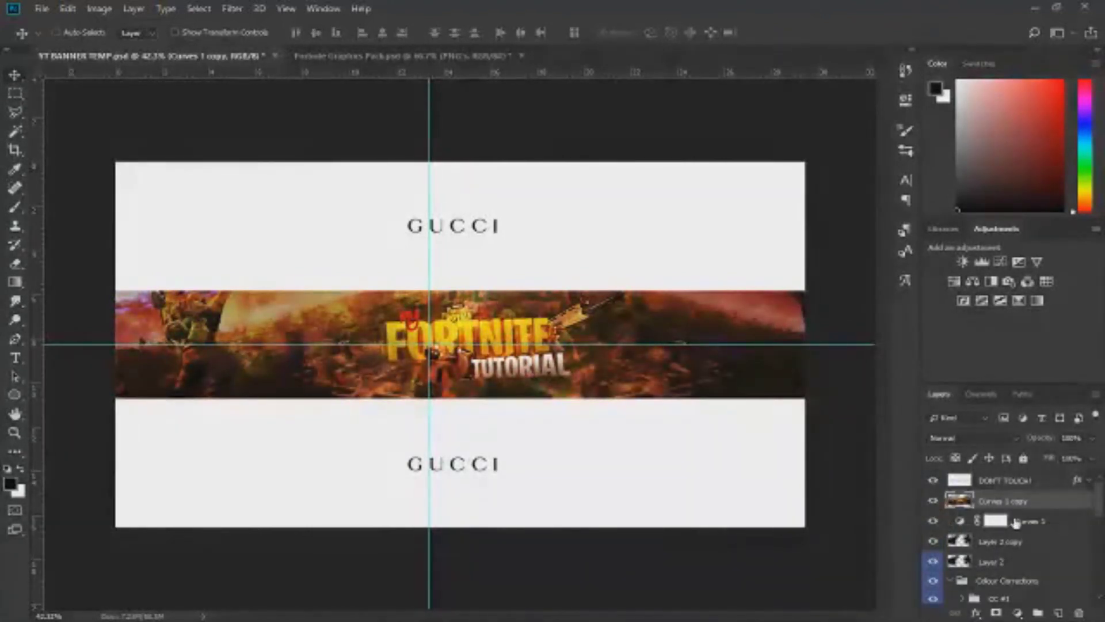
- Group the original layers from Curves 1 down to Layer 1 and name the group "seperate"
left_click(1016, 521)
scroll(1008, 552, "down", 10)
left_click(997, 578, "shift")
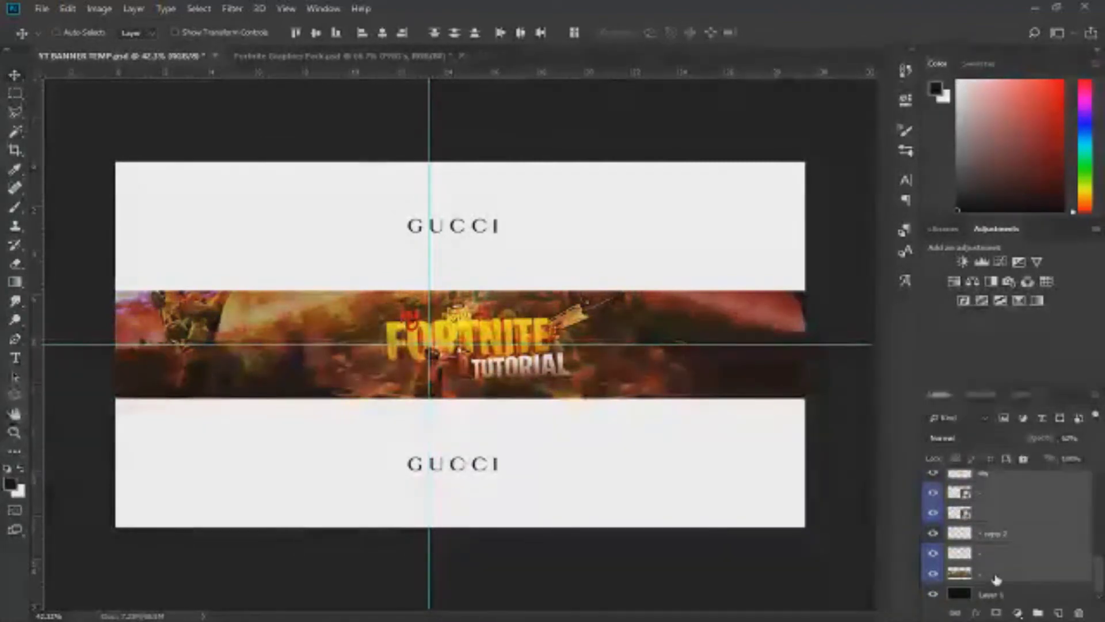
left_click(1040, 594)
scroll(1040, 594, "up", 8)
scroll(1035, 590, "down", 1)
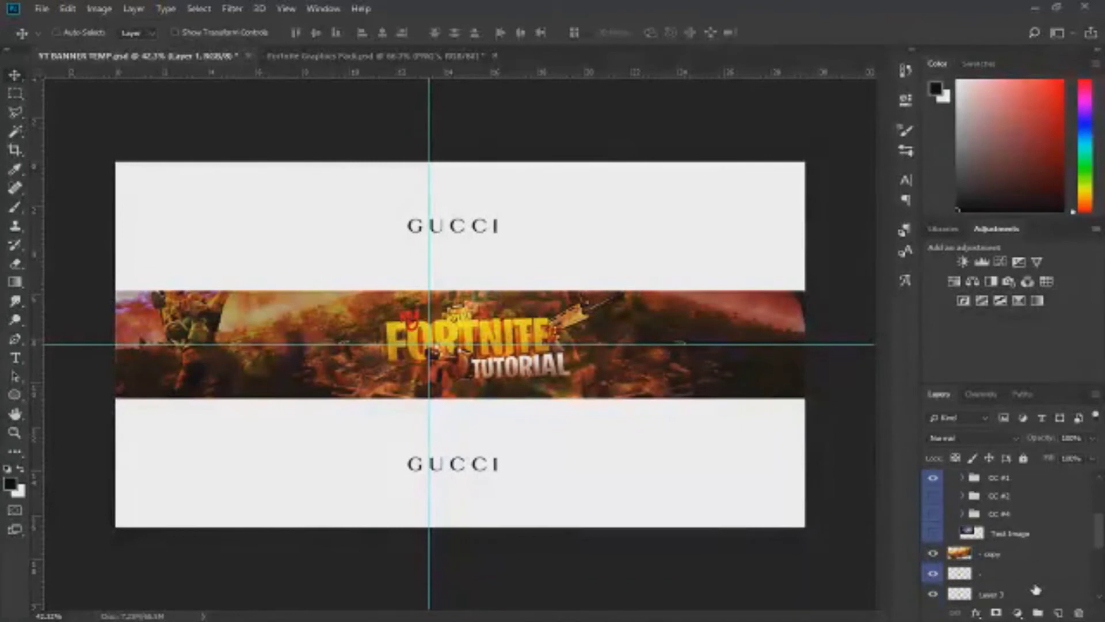
scroll(1002, 556, "up", 3)
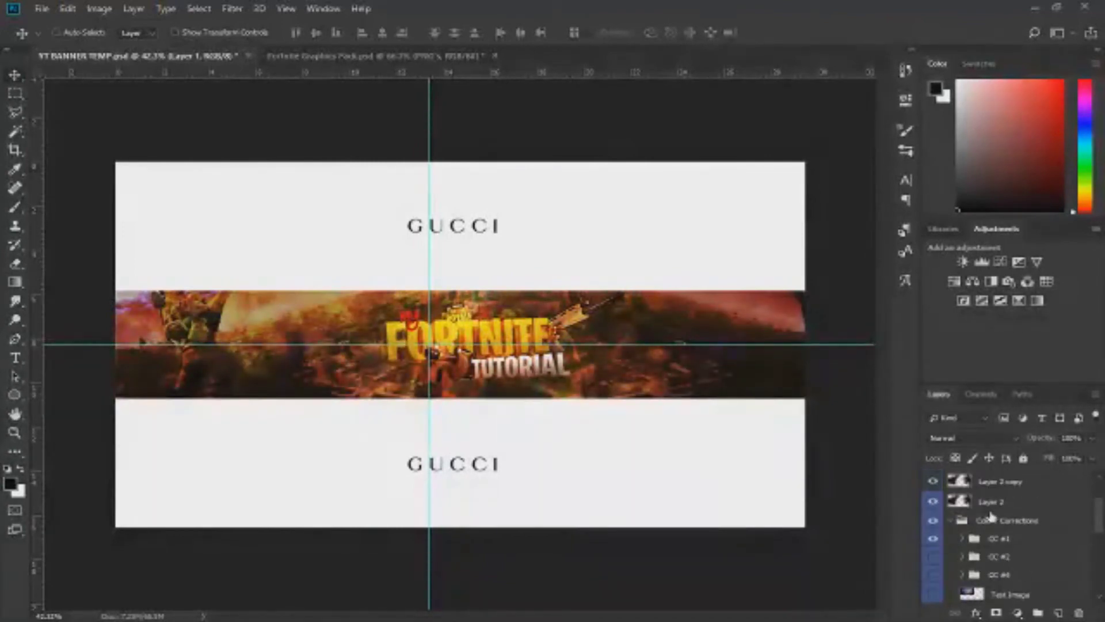
scroll(989, 506, "up", 3)
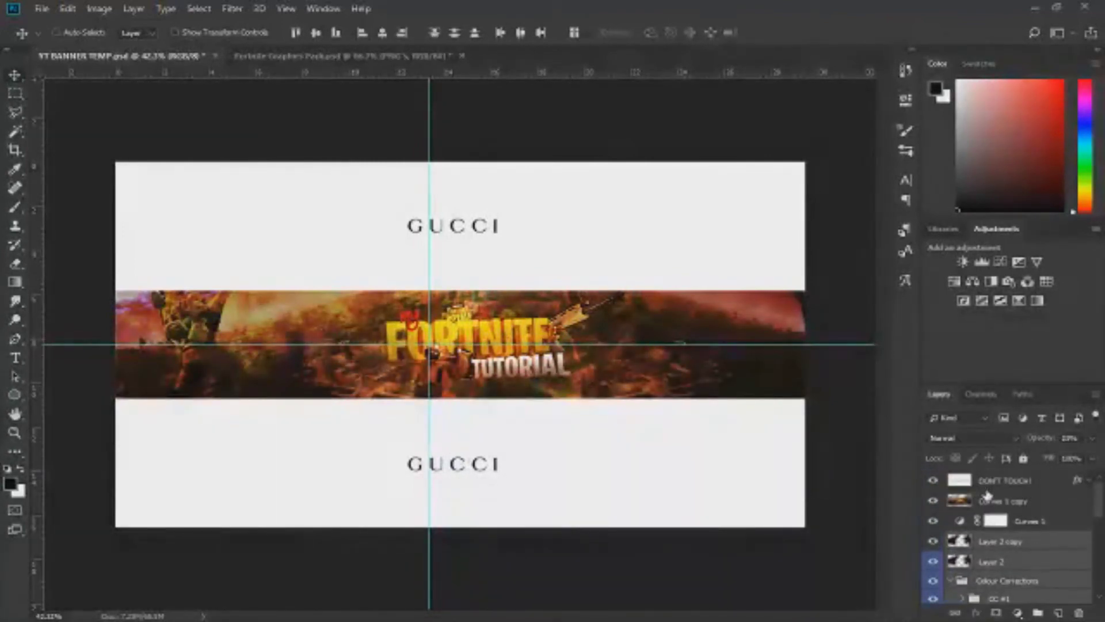
left_click(1018, 522, "ctrl")
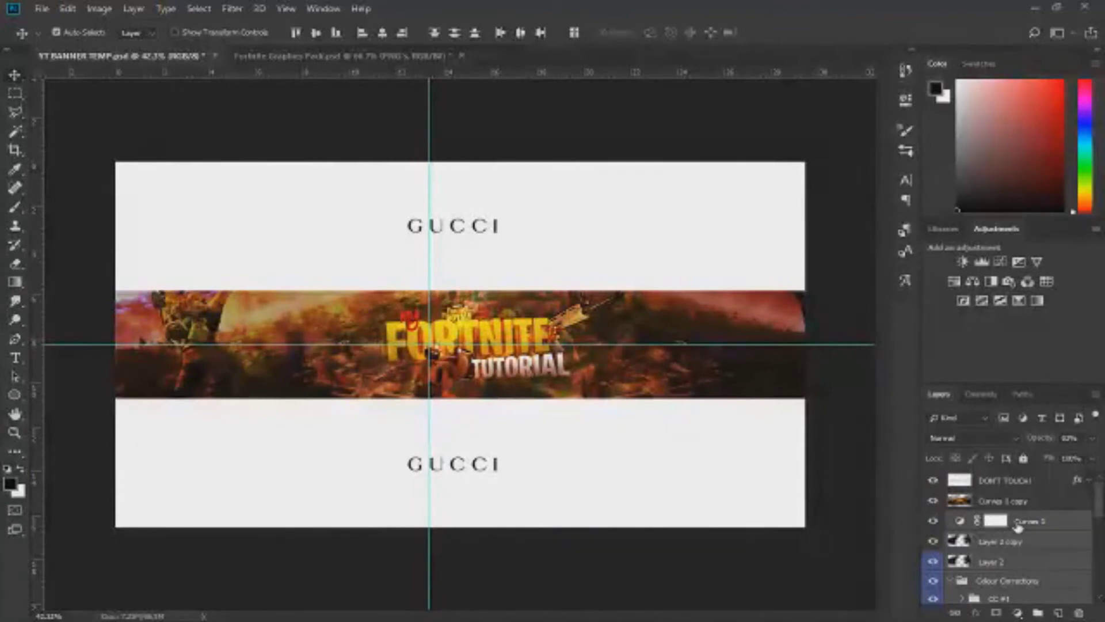
key("ctrl+g")
double_click(1005, 521)
type("seperate")
key("Return")
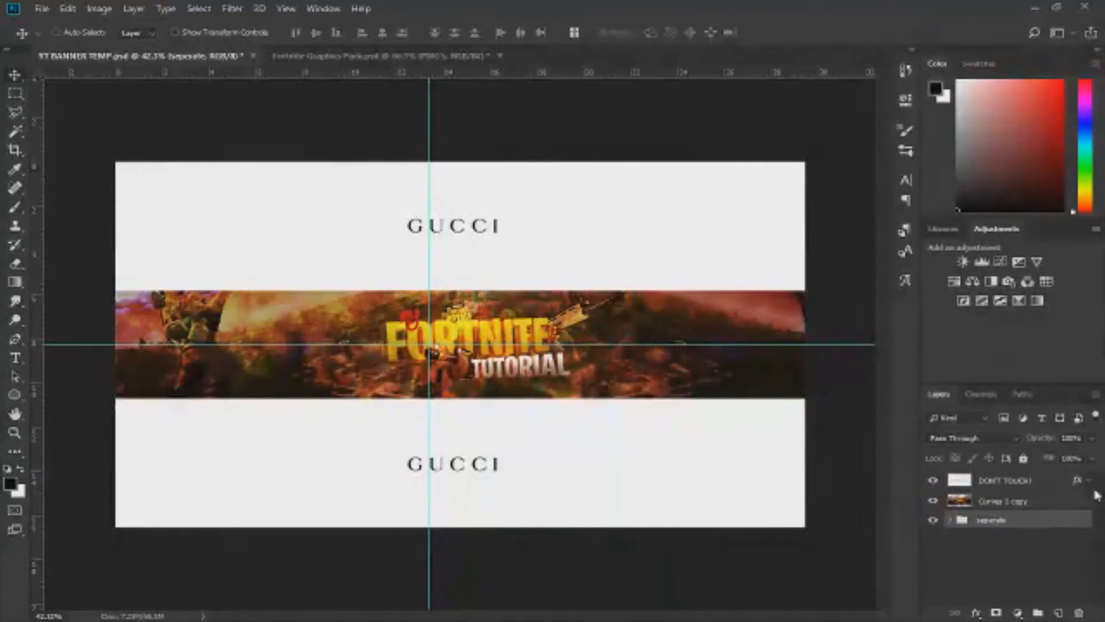
- Duplicate the merged banner layer and turn the copy into inverted, coloured edge lines on a dark background
left_click(1055, 505)
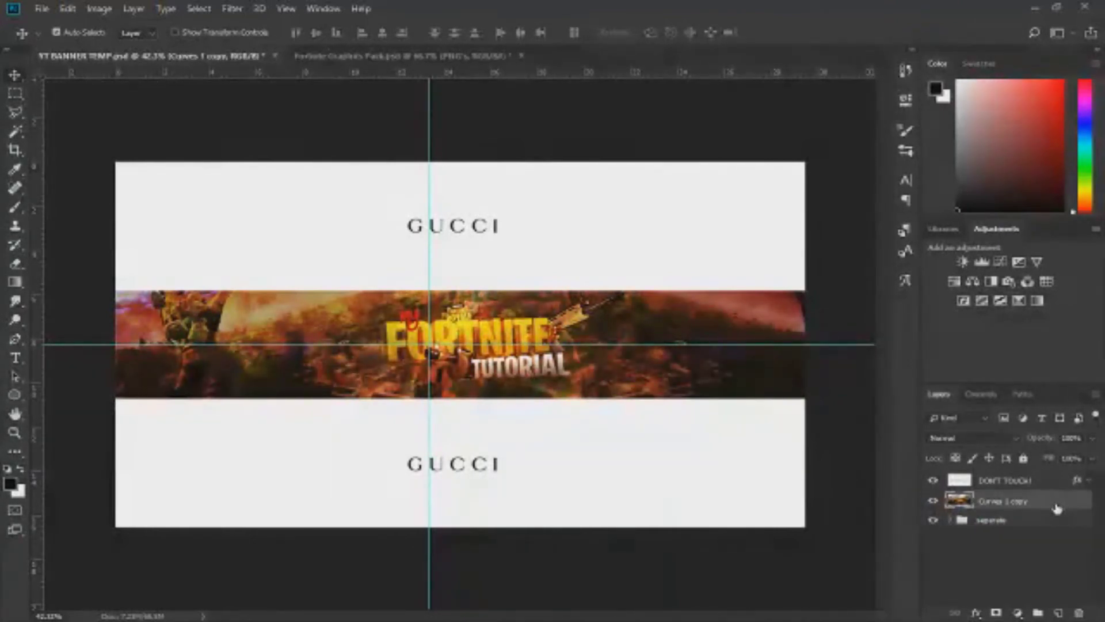
key("ctrl+j")
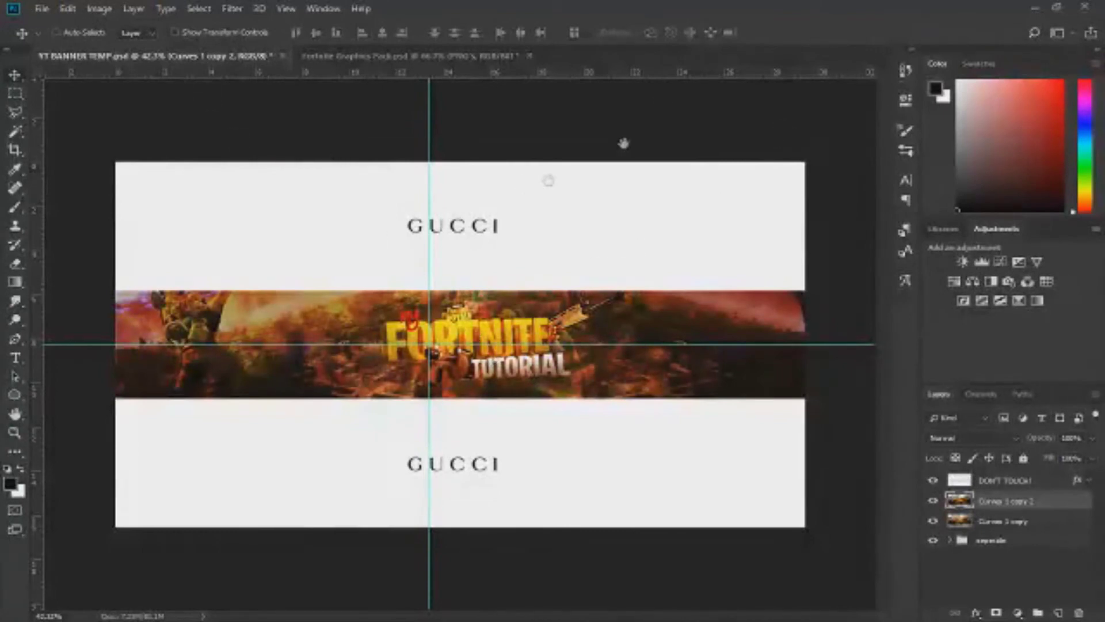
key("ctrl+i")
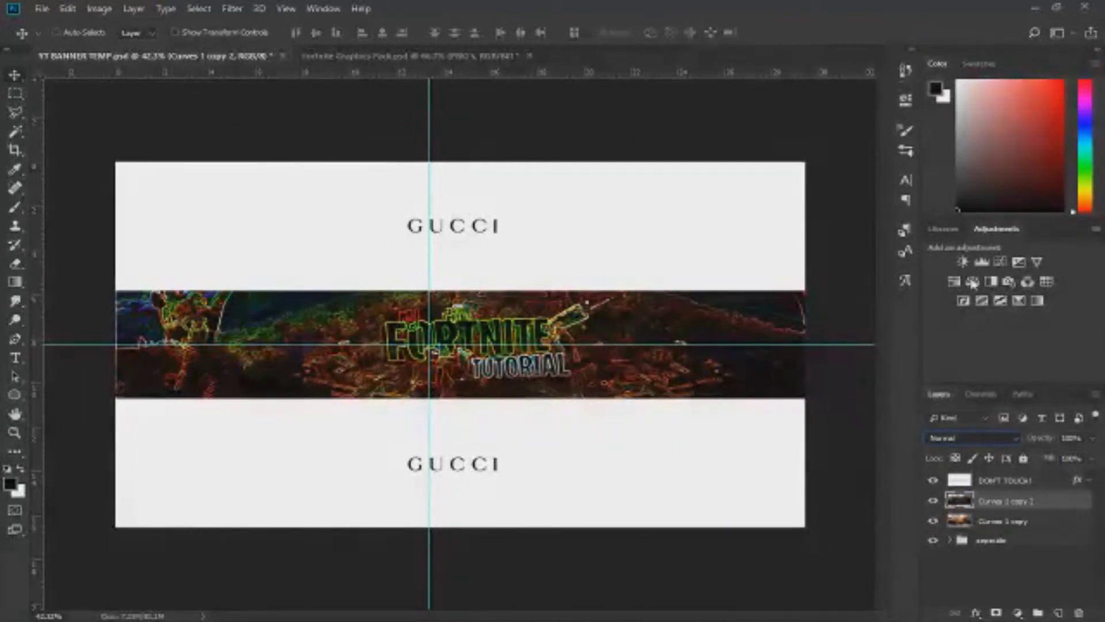
- Blend the edge-line layer in Overlay mode and lower its opacity to 62%
key("alt+shift+o")
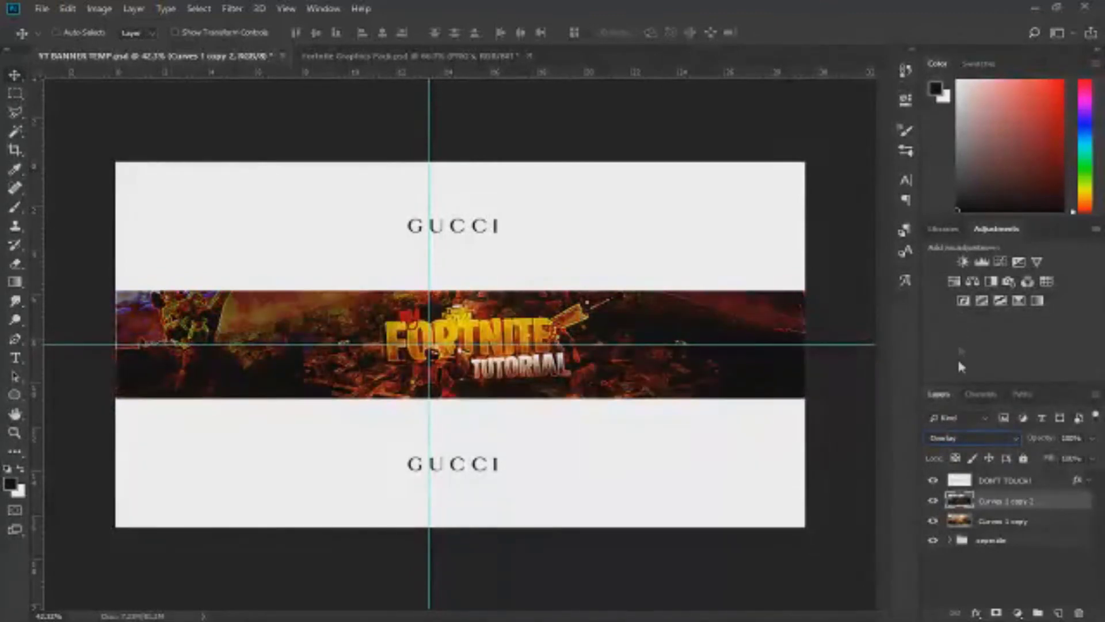
key("Down")
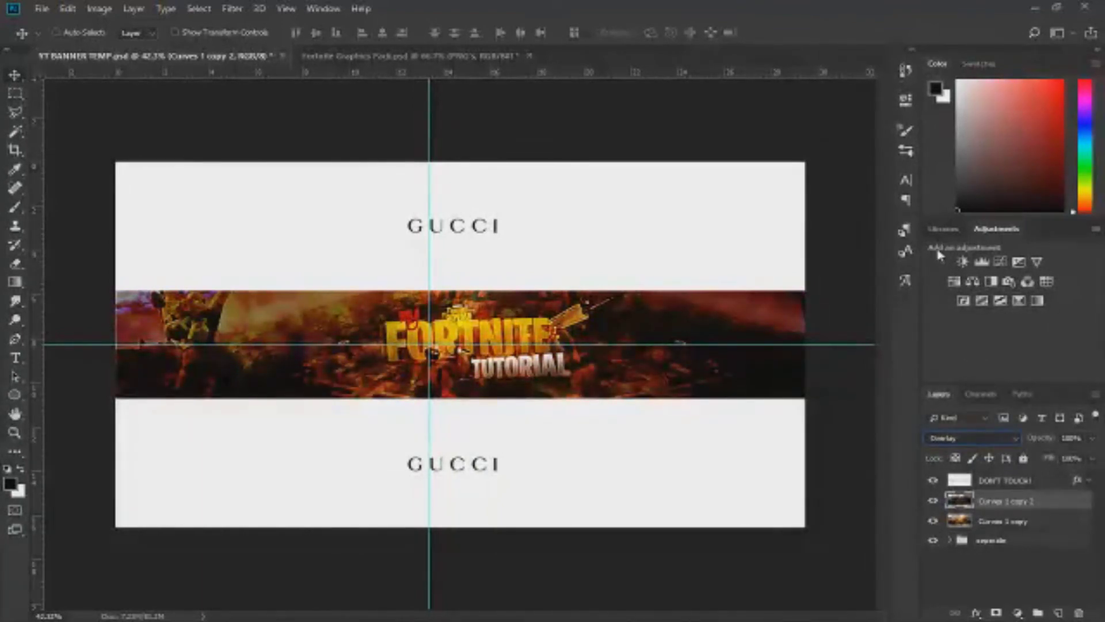
left_click_drag(1036, 441, 1008, 435)
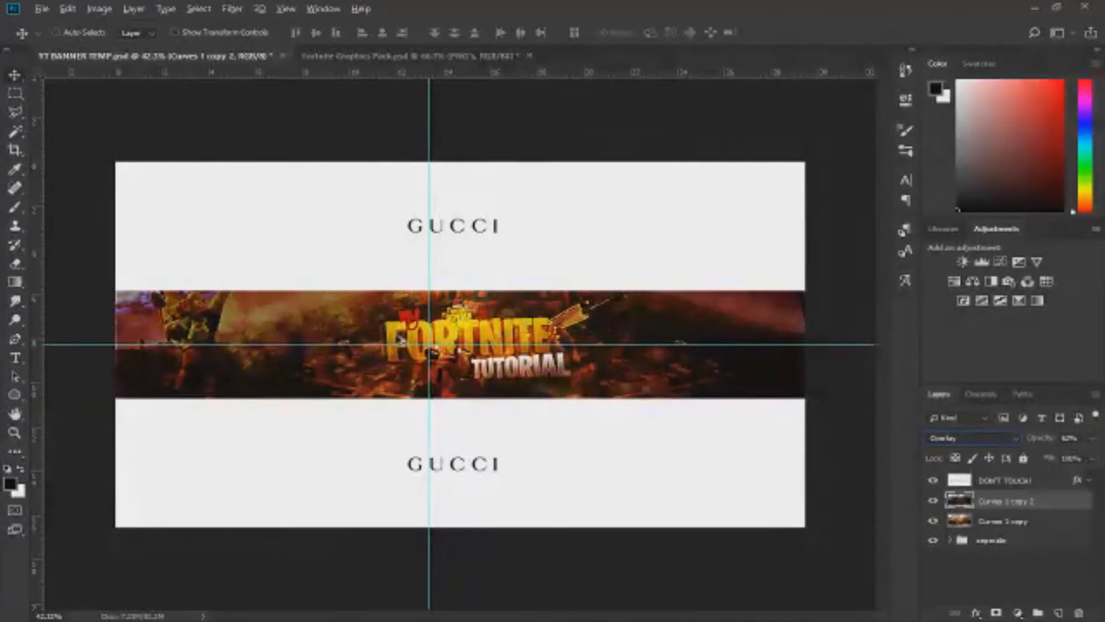
- Examine how the edge effect looks on the title lettering up close and across the whole banner
scroll(496, 341, "up", 3)
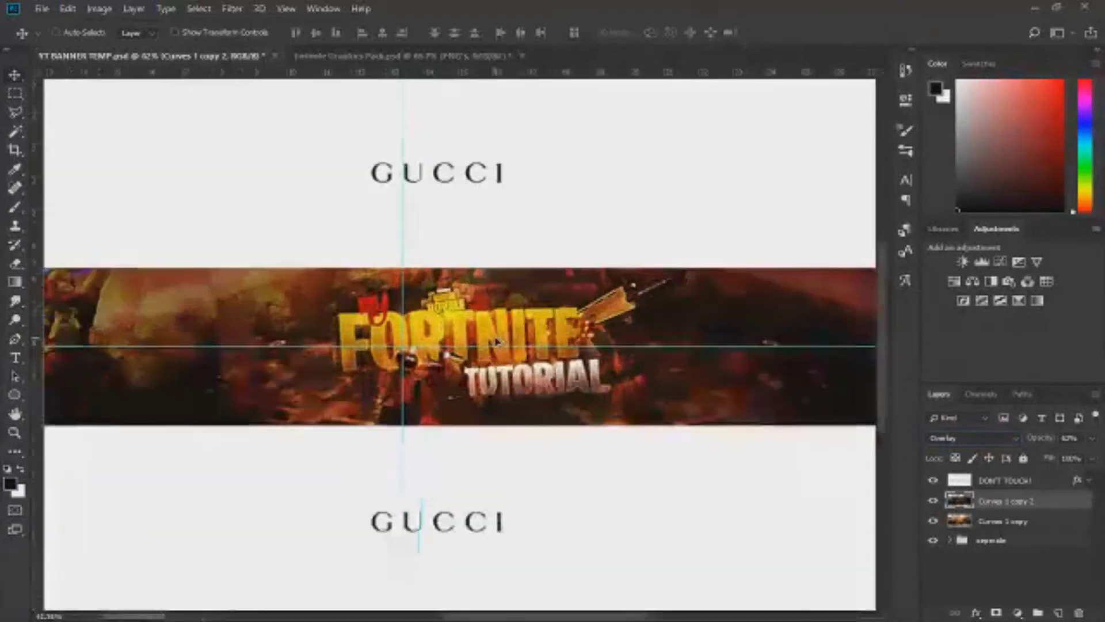
scroll(489, 334, "up", 6)
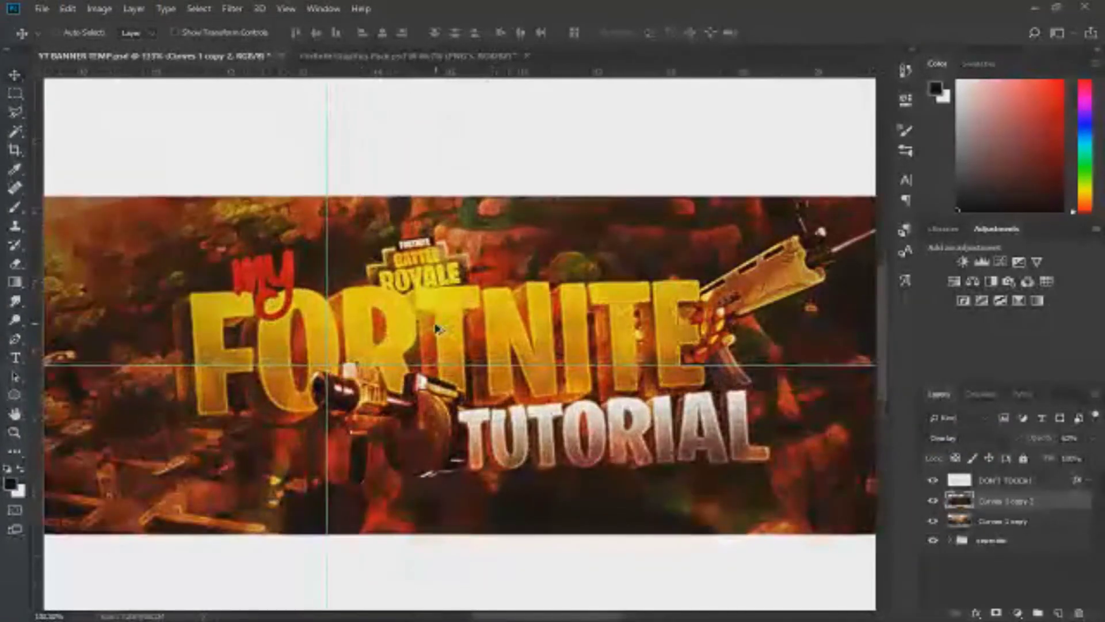
key("ctrl+minus")
key("ctrl+minus")
key("ctrl+minus")
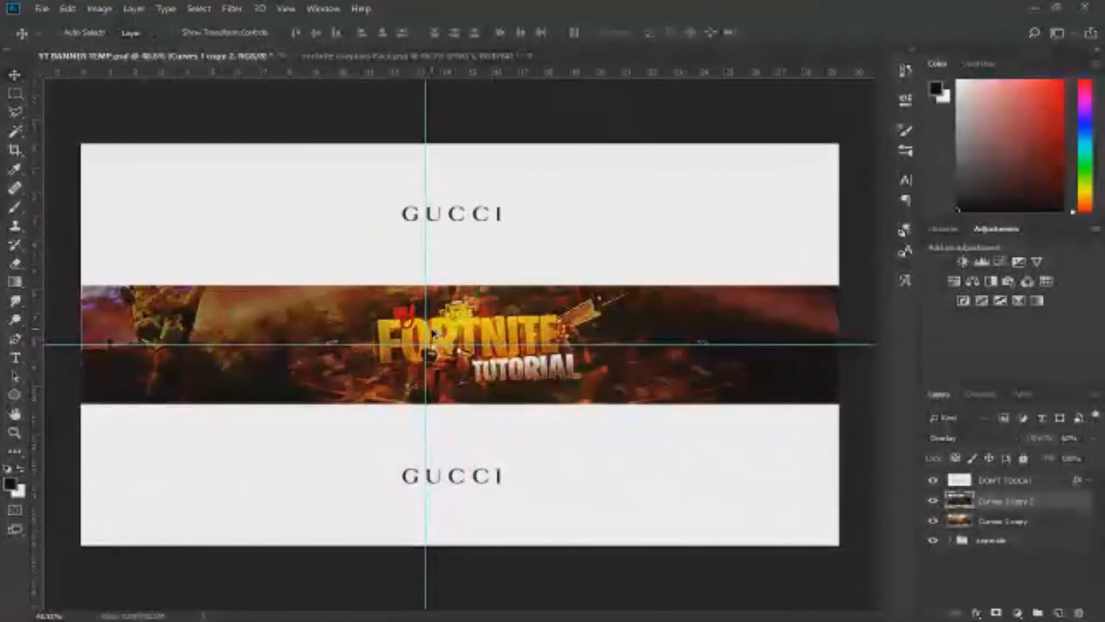
key("ctrl+plus")
scroll(429, 333, "down", 7)
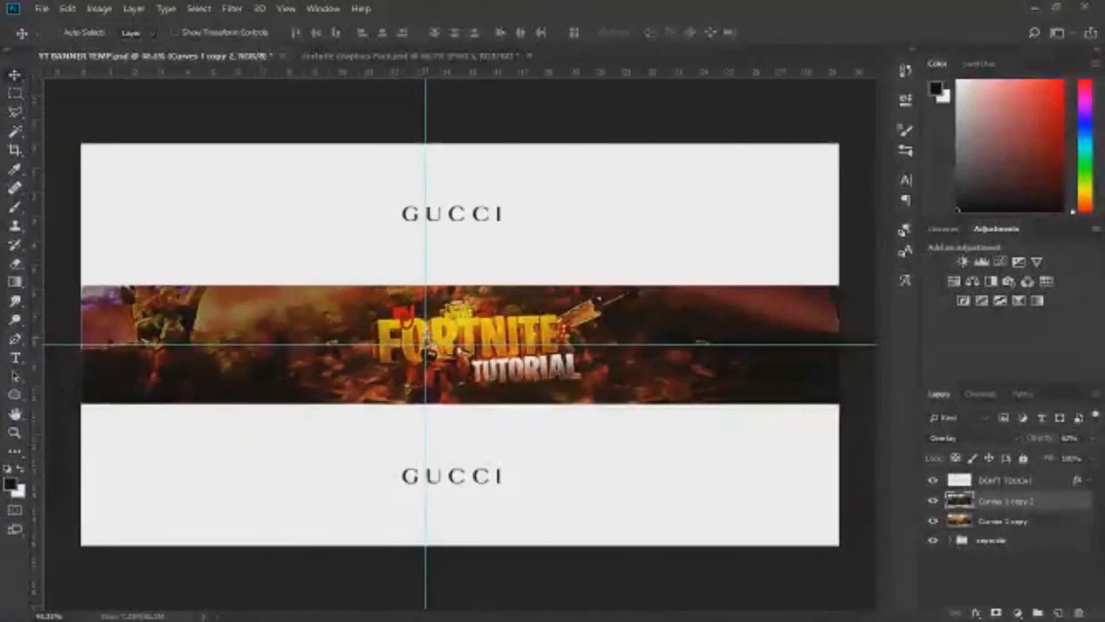
scroll(425, 343, "up", 6)
key("ctrl+plus")
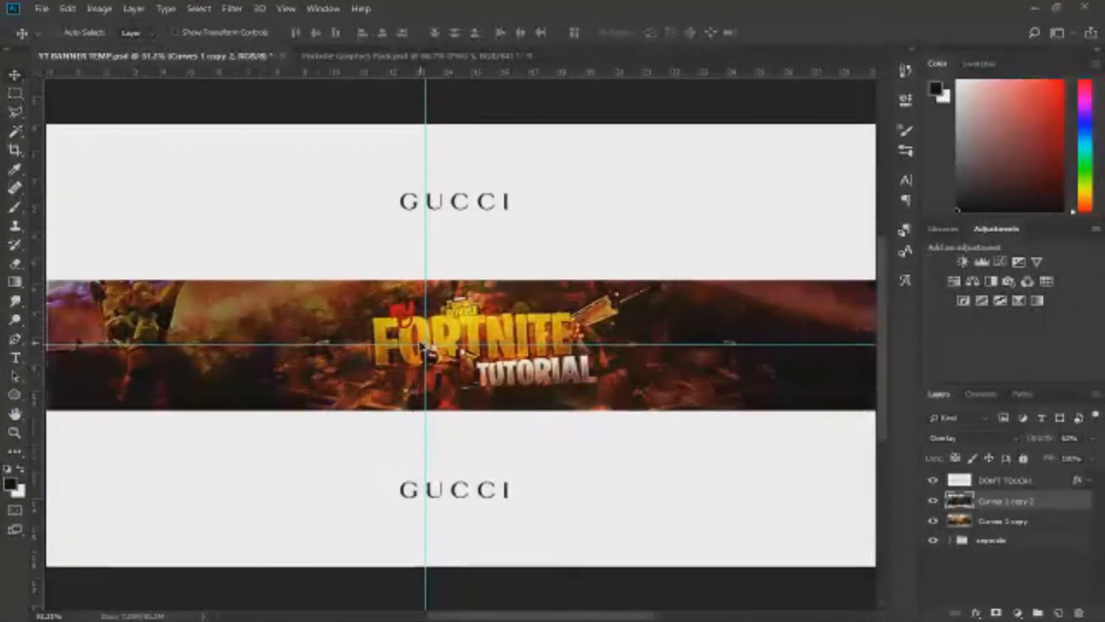
key("ctrl+minus")
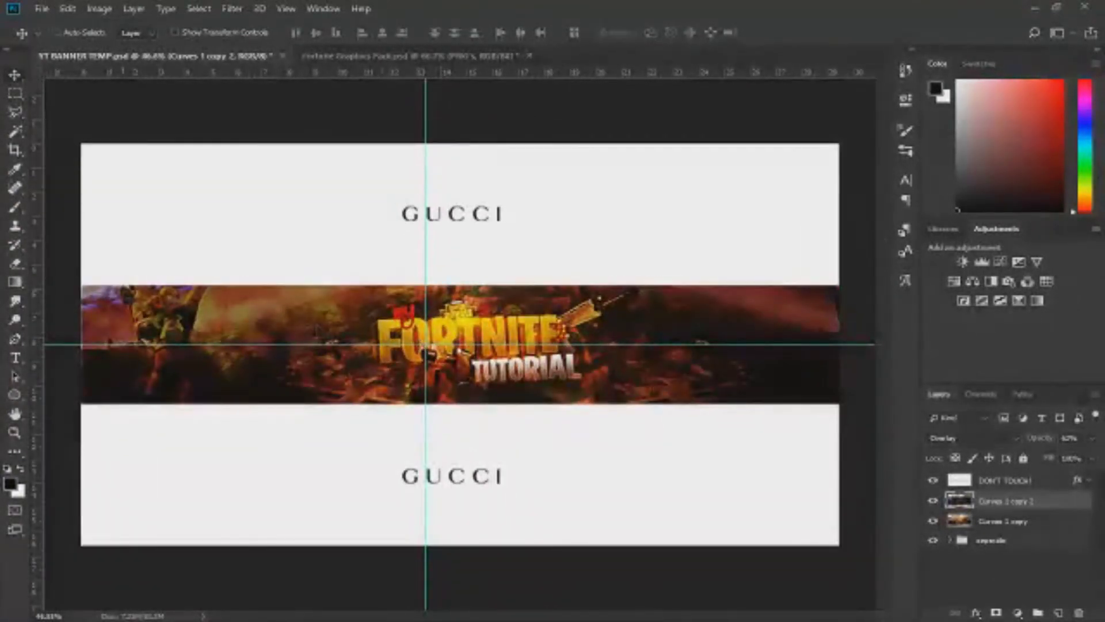
- Erase the edge effect from the wallpaper on both sides of the title with an enlarged eraser and merge the layer down
key("e")
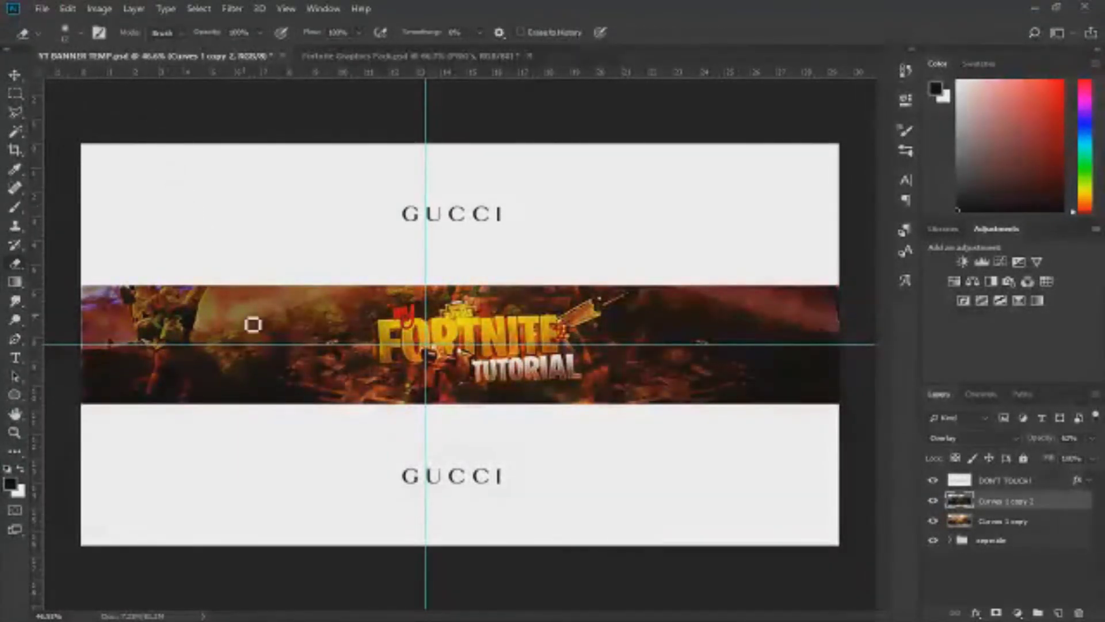
key("bracketright")
key("bracketright")
key("bracketright")
key("bracketright")
key("bracketright")
key("bracketright")
key("bracketright")
key("bracketright")
key("bracketright")
key("bracketright")
key("bracketright")
key("bracketright")
key("bracketright")
mouse_move(187, 348)
left_mouse_down()
mouse_move(233, 319)
mouse_move(270, 334)
left_mouse_up()
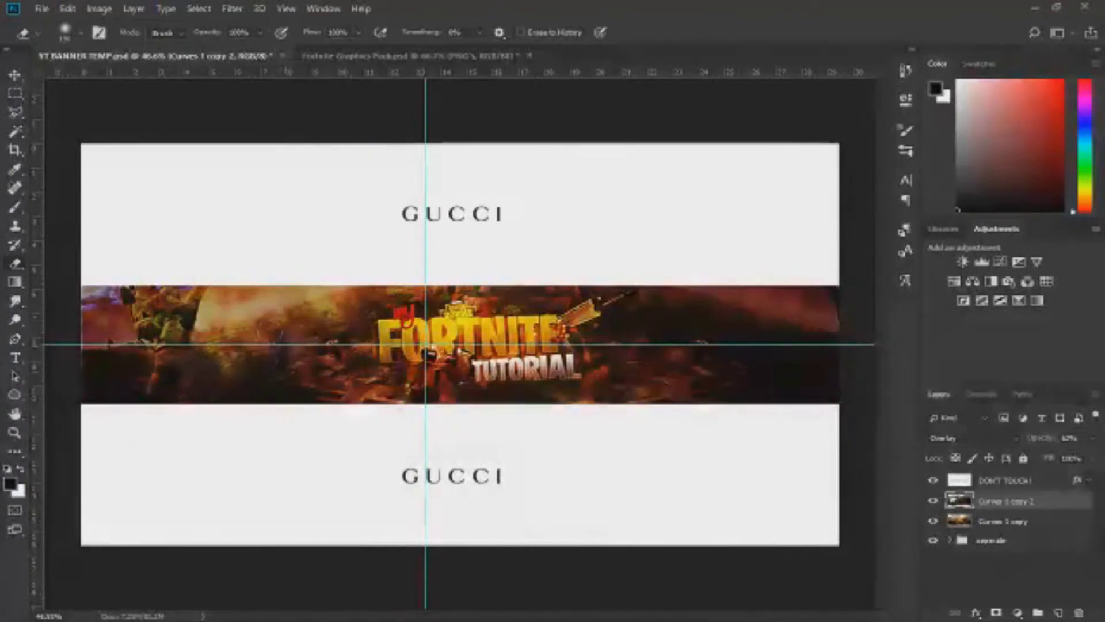
mouse_move(748, 345)
left_mouse_down()
mouse_move(724, 333)
mouse_move(706, 389)
mouse_move(637, 321)
mouse_move(596, 301)
mouse_move(640, 344)
mouse_move(667, 351)
left_mouse_up()
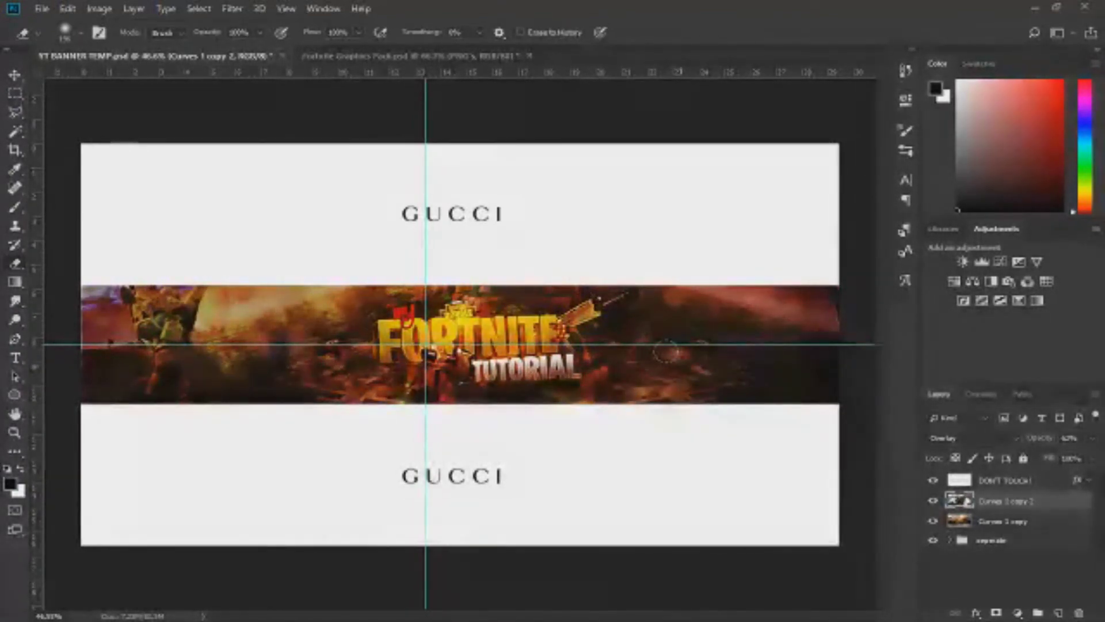
scroll(631, 364, "up", 1)
key("ctrl+e")
- Try a filter on a duplicate of the merged banner layer, inspect the title up close, and delete the duplicate
key("ctrl+j")
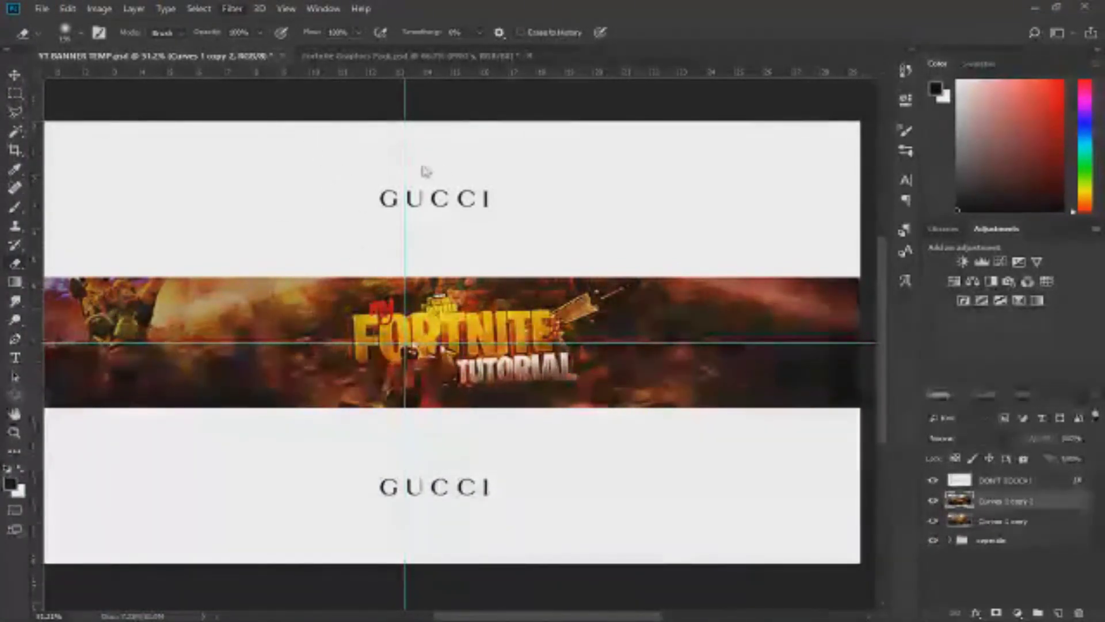
key("h")
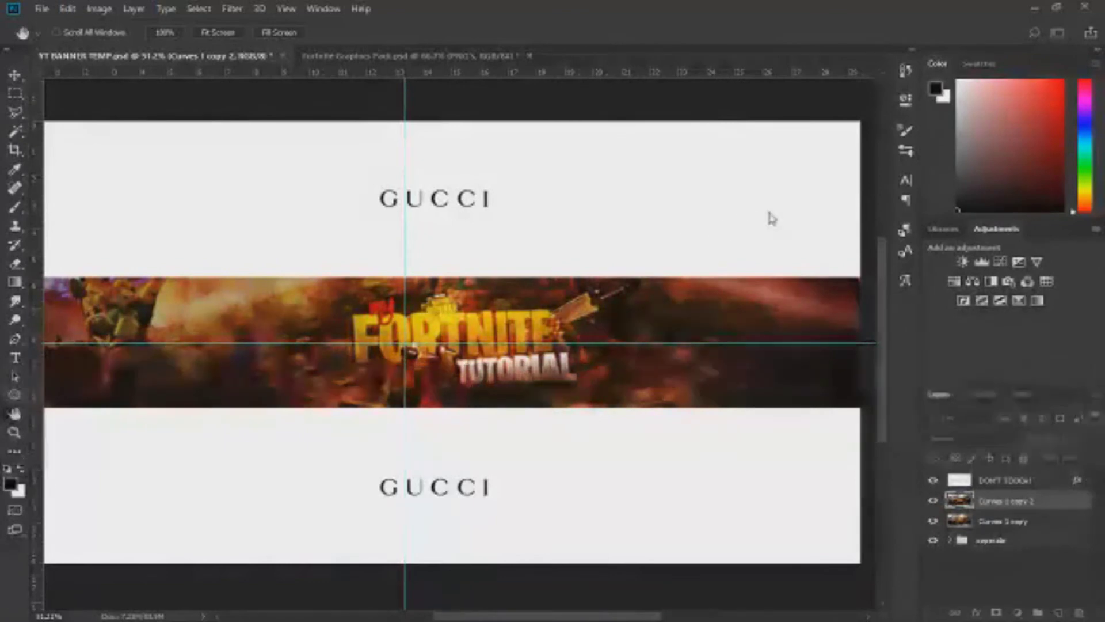
key("e")
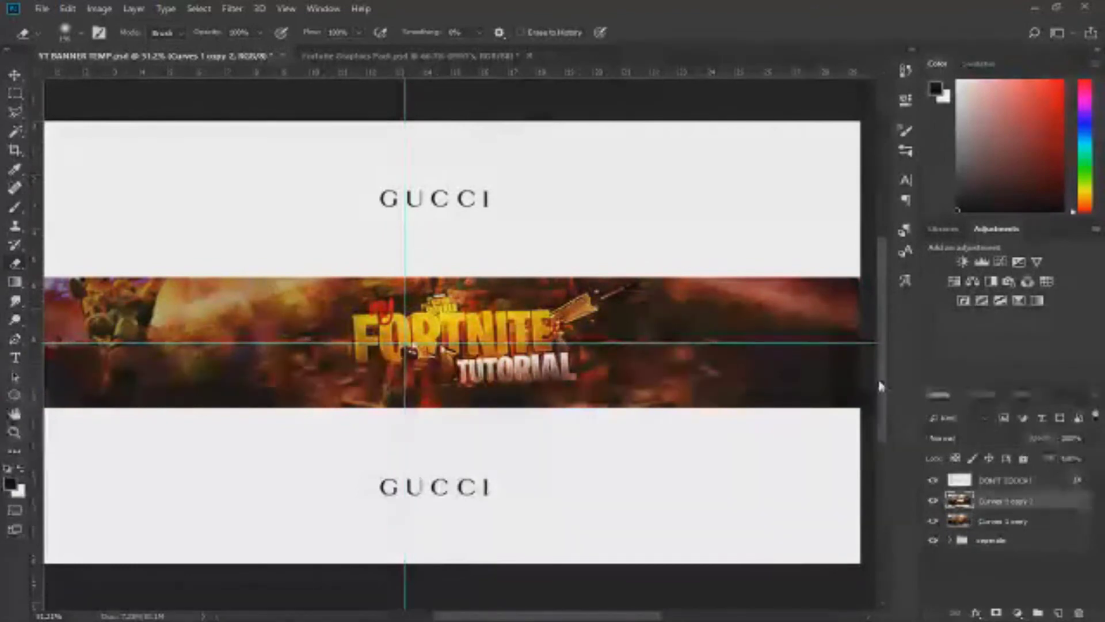
scroll(519, 369, "up", 3)
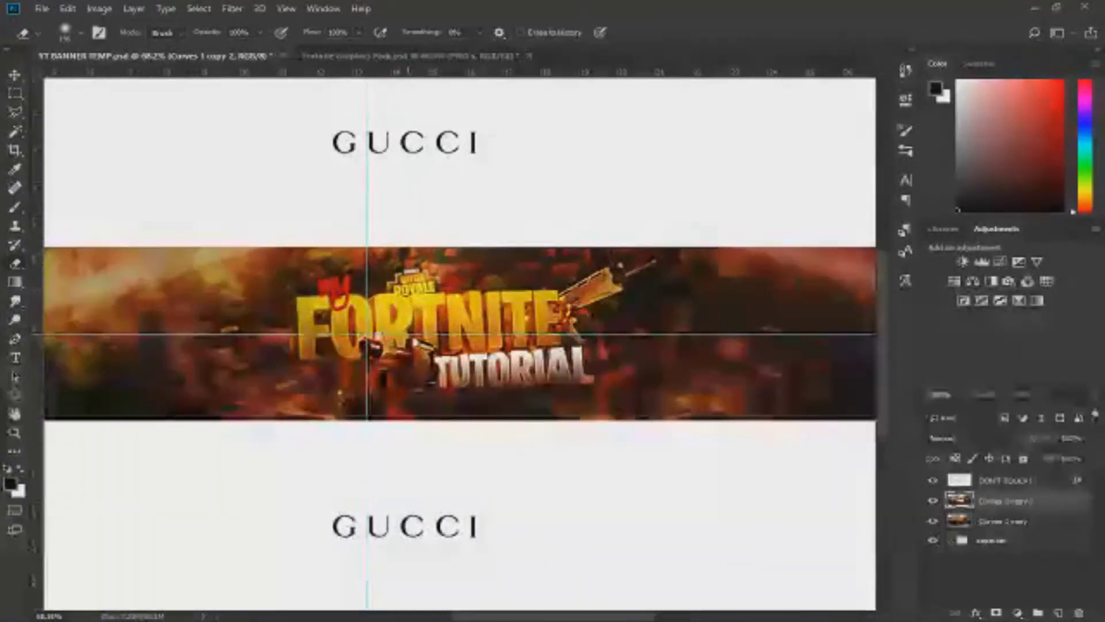
scroll(351, 338, "up", 3)
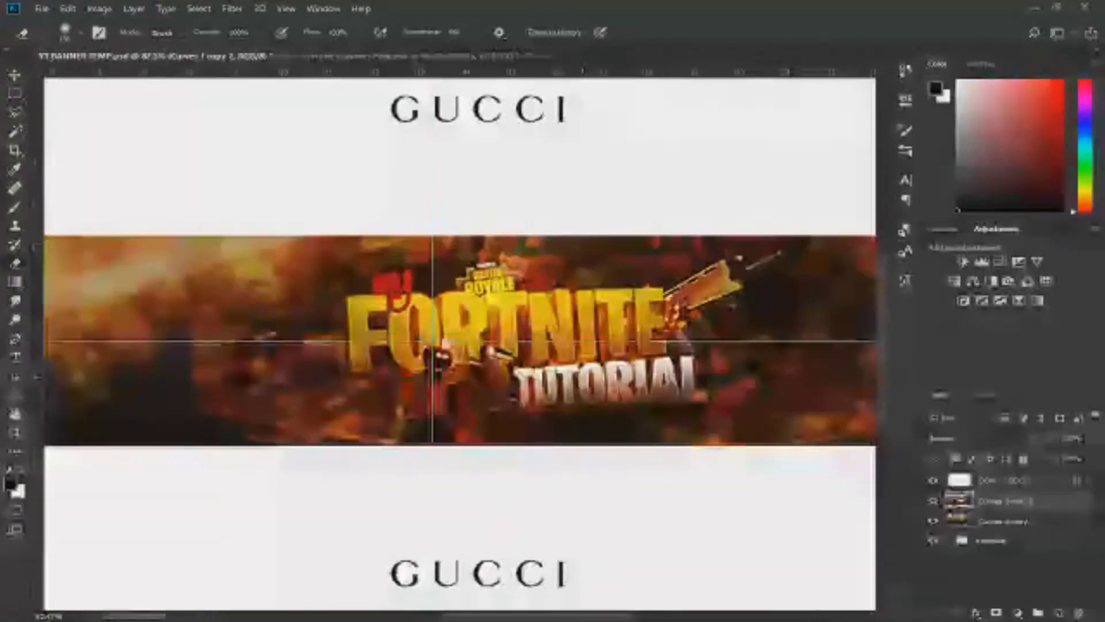
scroll(538, 389, "up", 2)
scroll(266, 365, "down", 3)
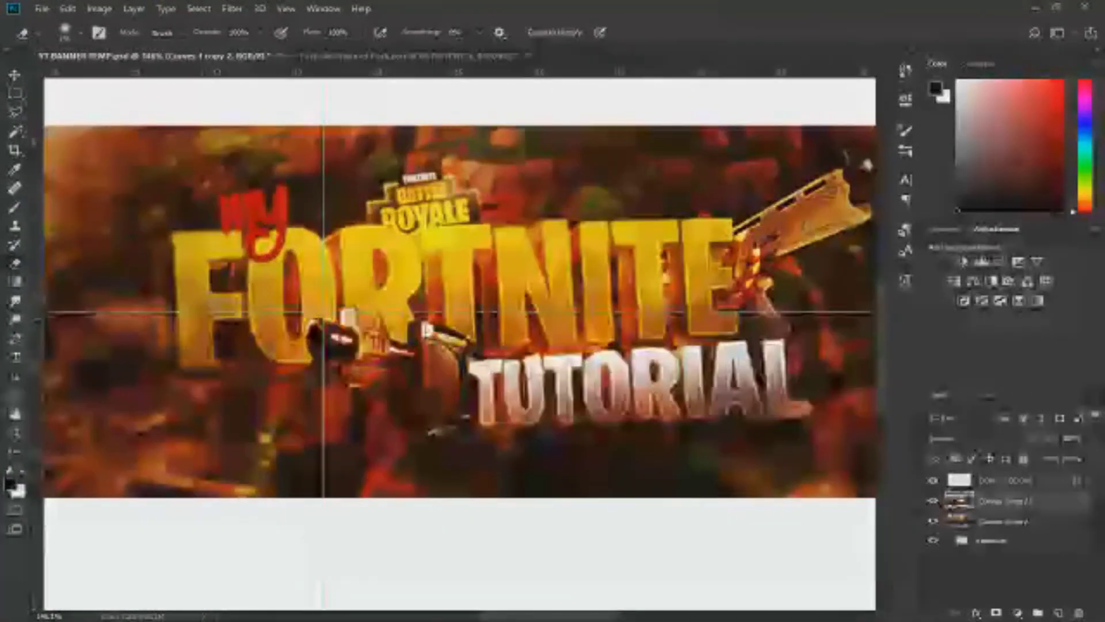
scroll(239, 367, "down", 3)
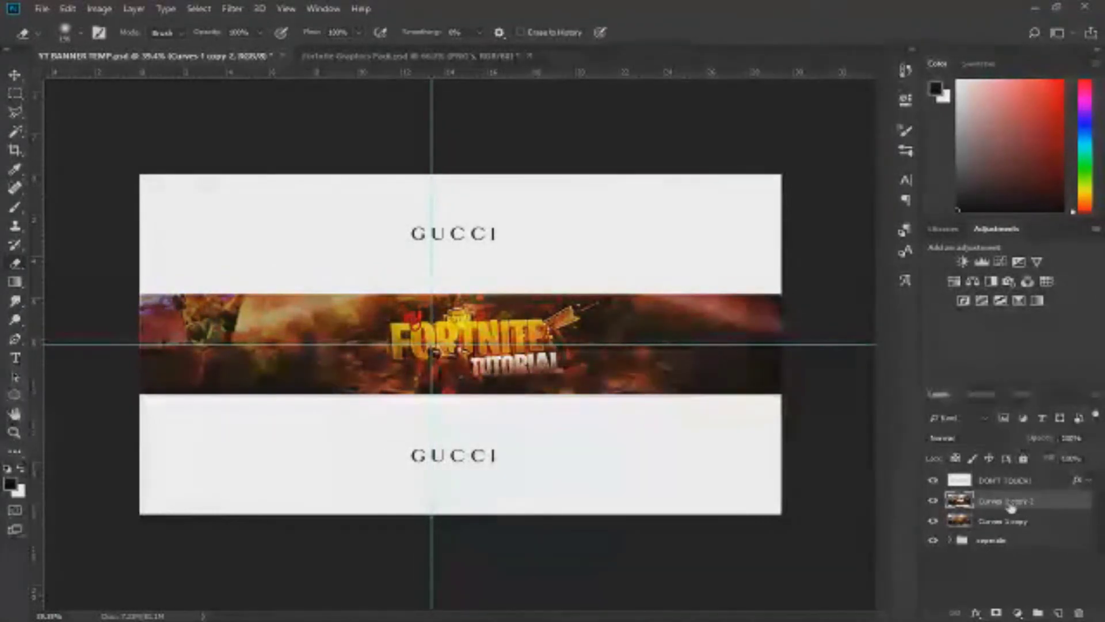
key("Delete")
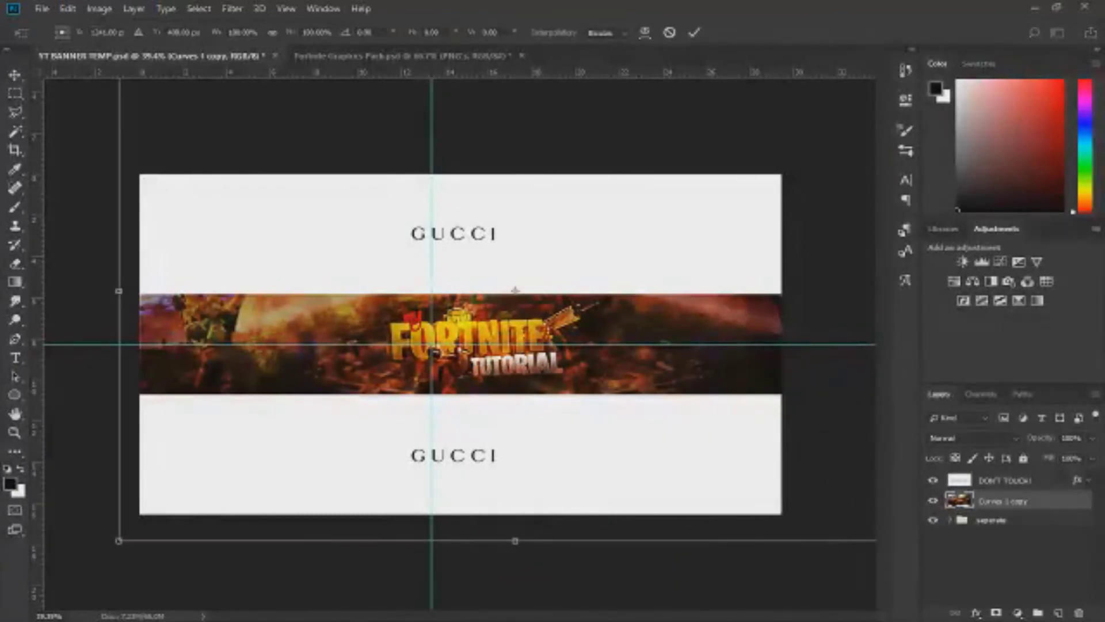
- Rotate the merged banner artwork about 1° counterclockwise, enlarge it to about 109.57%, reposition it within the banner strip, and apply the transformation
key("ctrl+minus")
key("ctrl+minus")
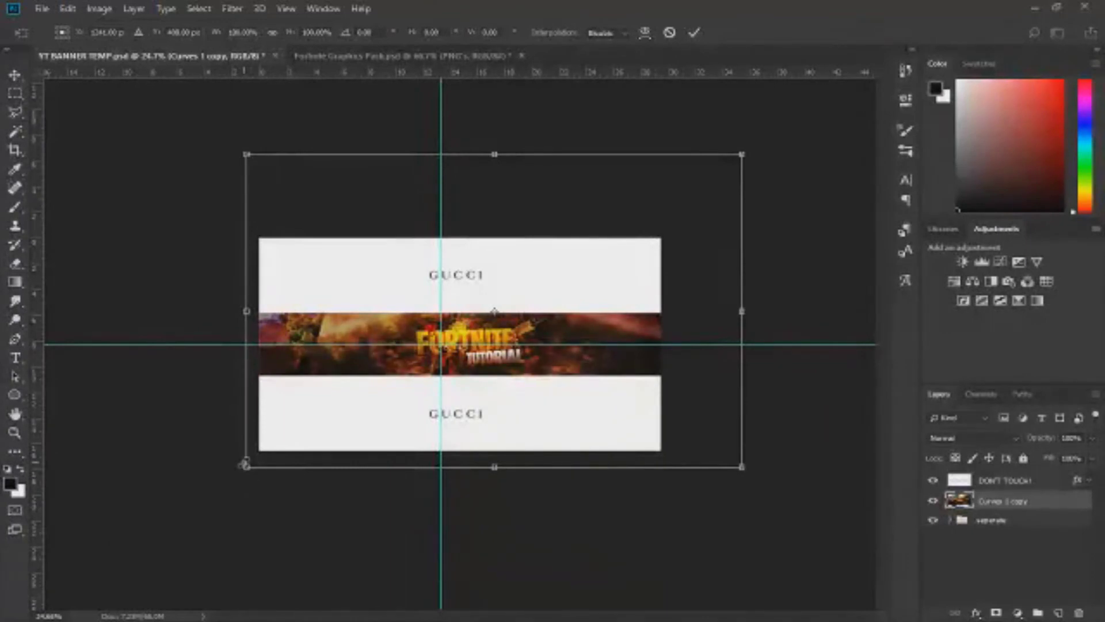
left_click_drag(247, 477, 251, 480)
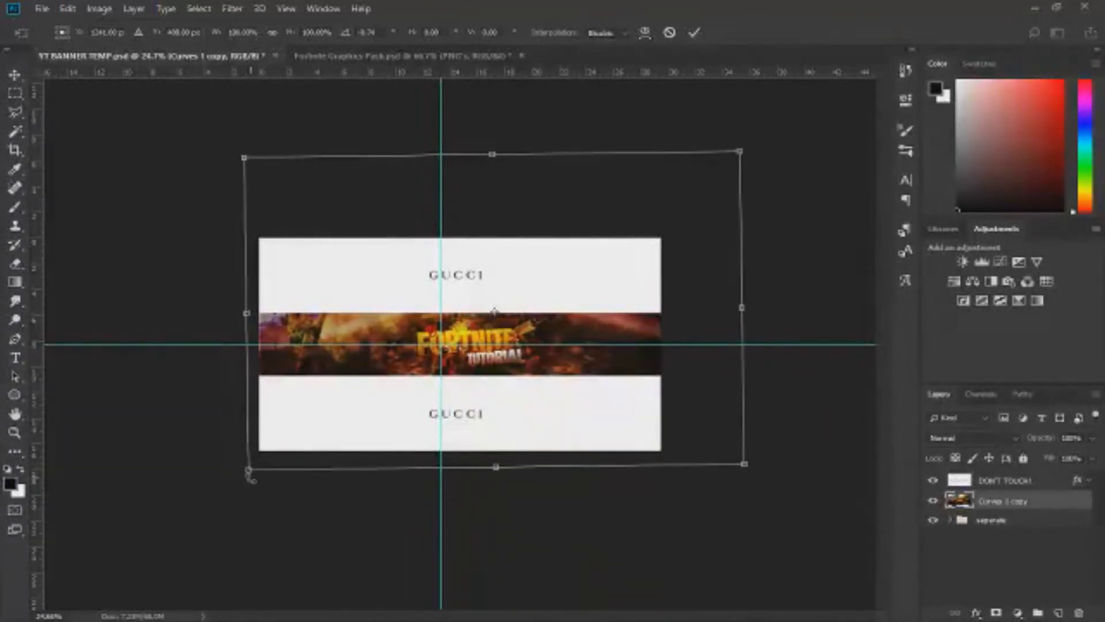
left_click_drag(372, 387, 368, 373)
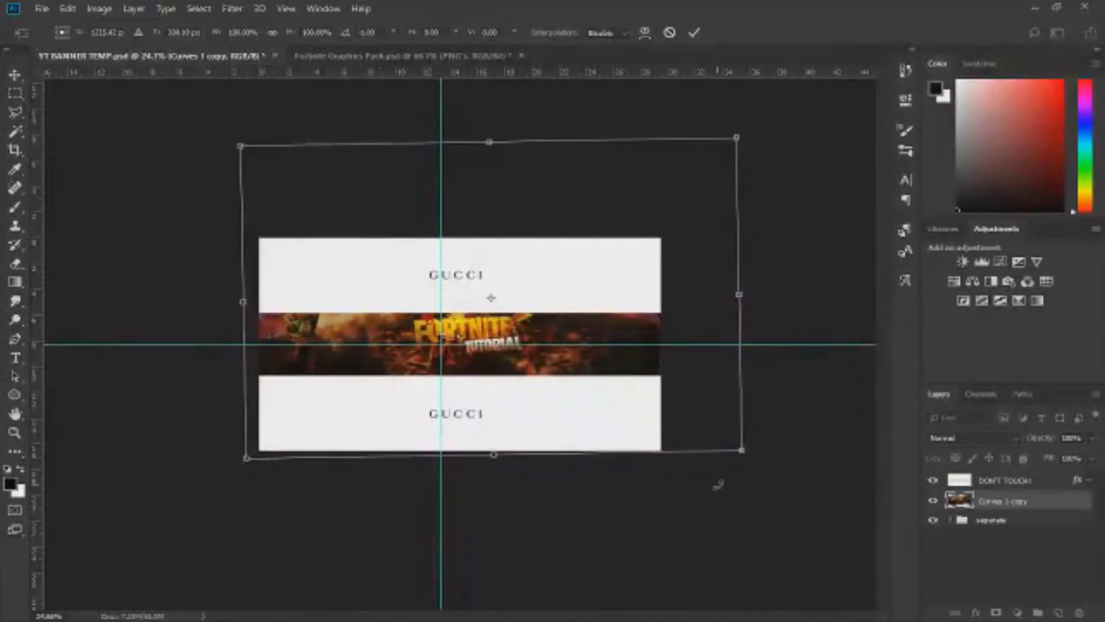
left_click_drag(742, 453, 790, 479)
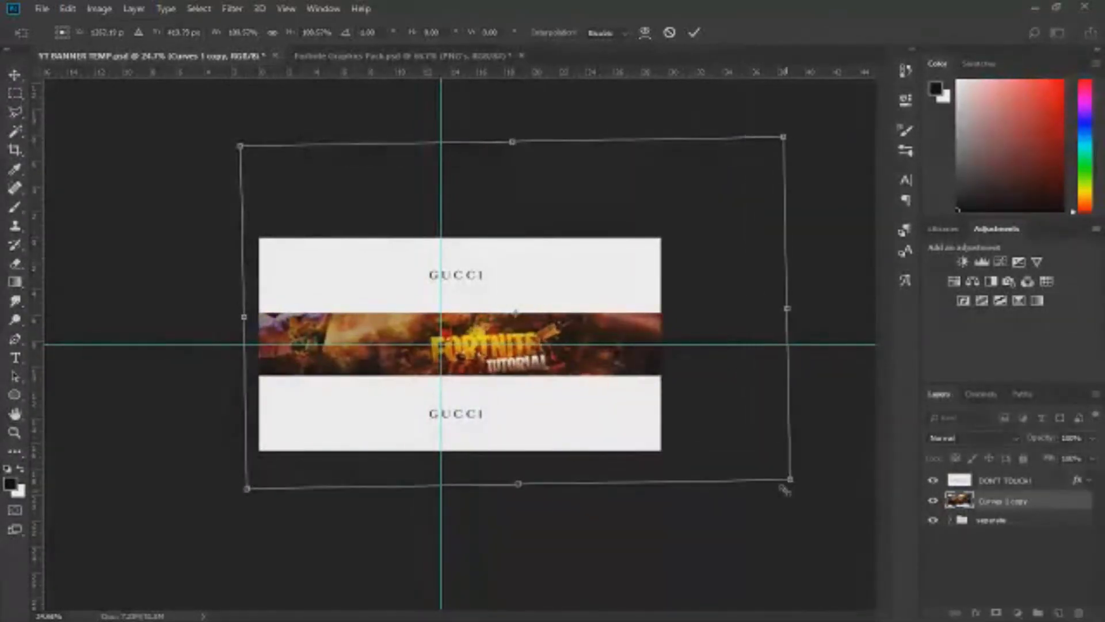
left_click_drag(677, 421, 650, 403)
left_click(694, 32)
key("e")
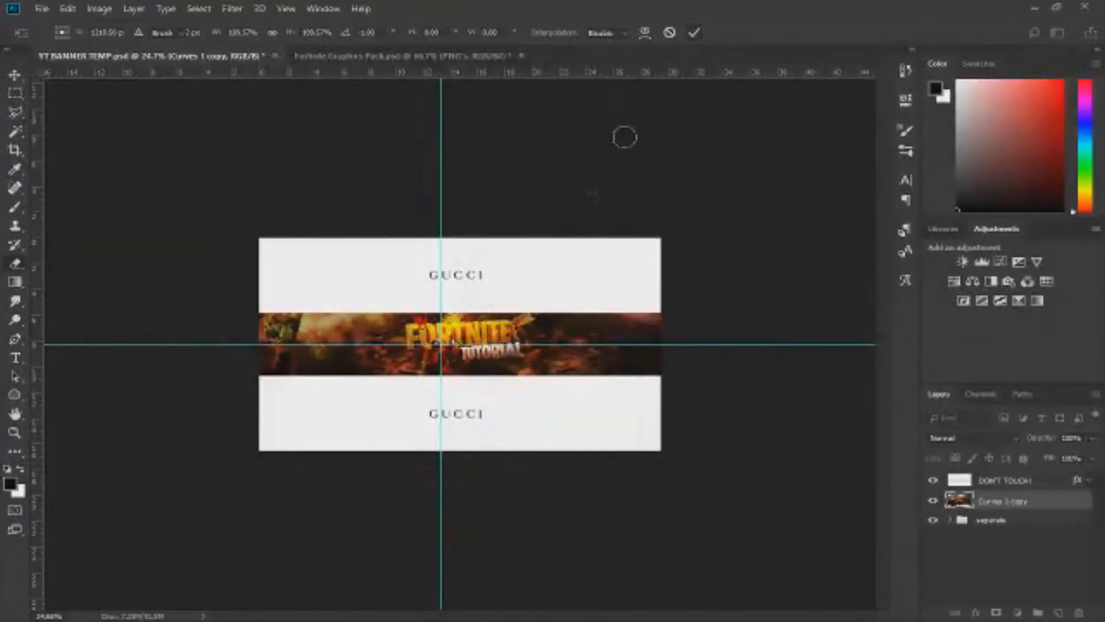
- Add a new empty layer directly above the merged banner artwork and activate the Brush tool for painting near the title
key("ctrl+plus")
key("v")
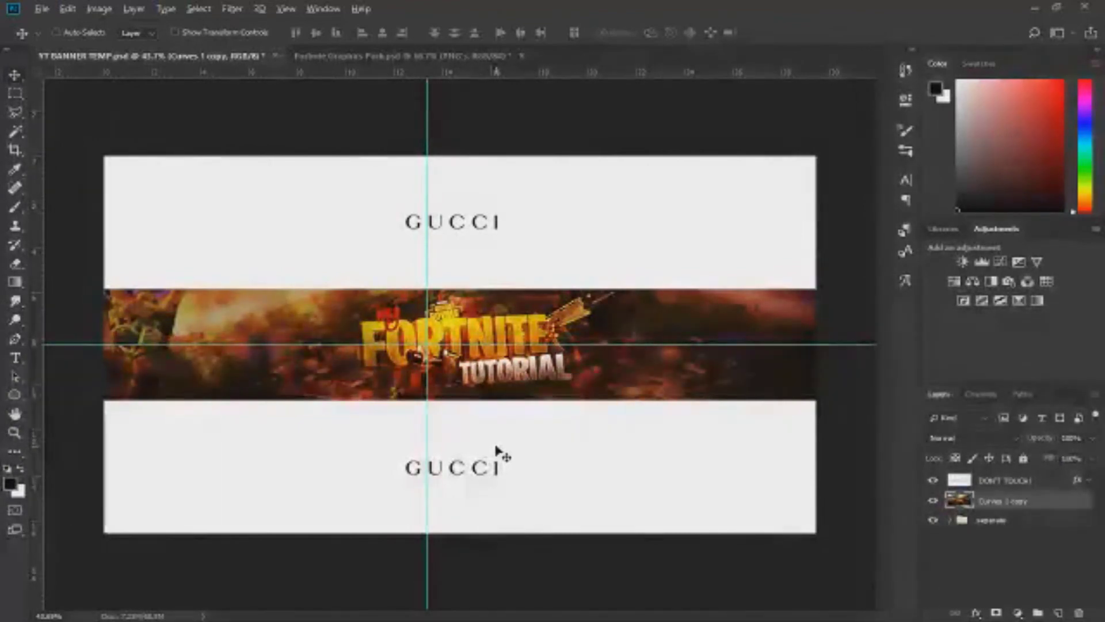
scroll(490, 449, "up", 3)
scroll(452, 299, "up", 2)
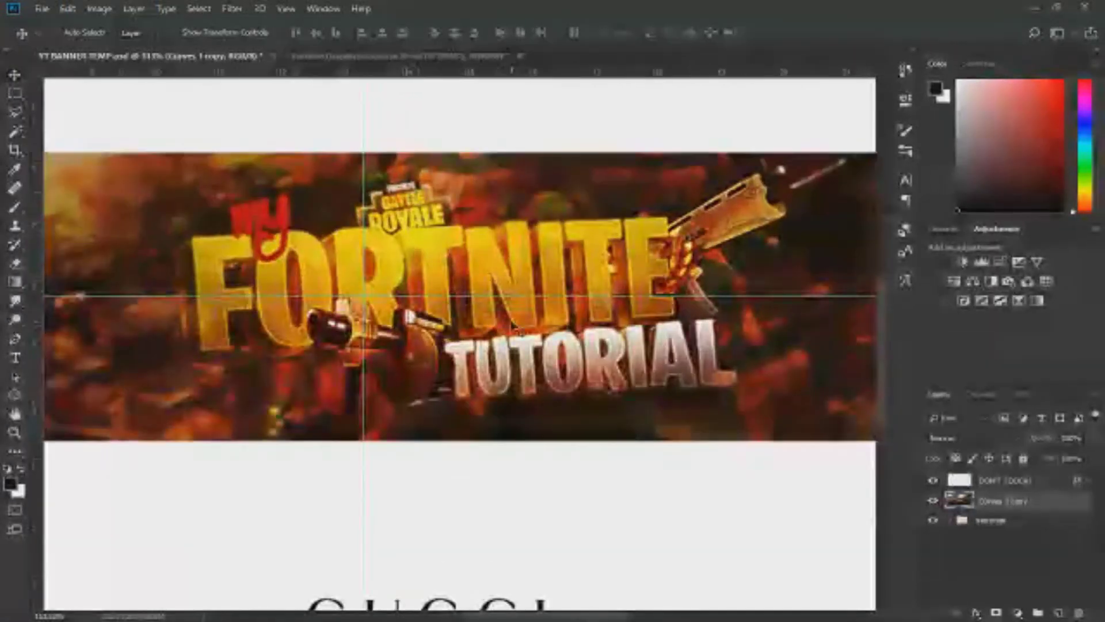
left_click(1059, 613)
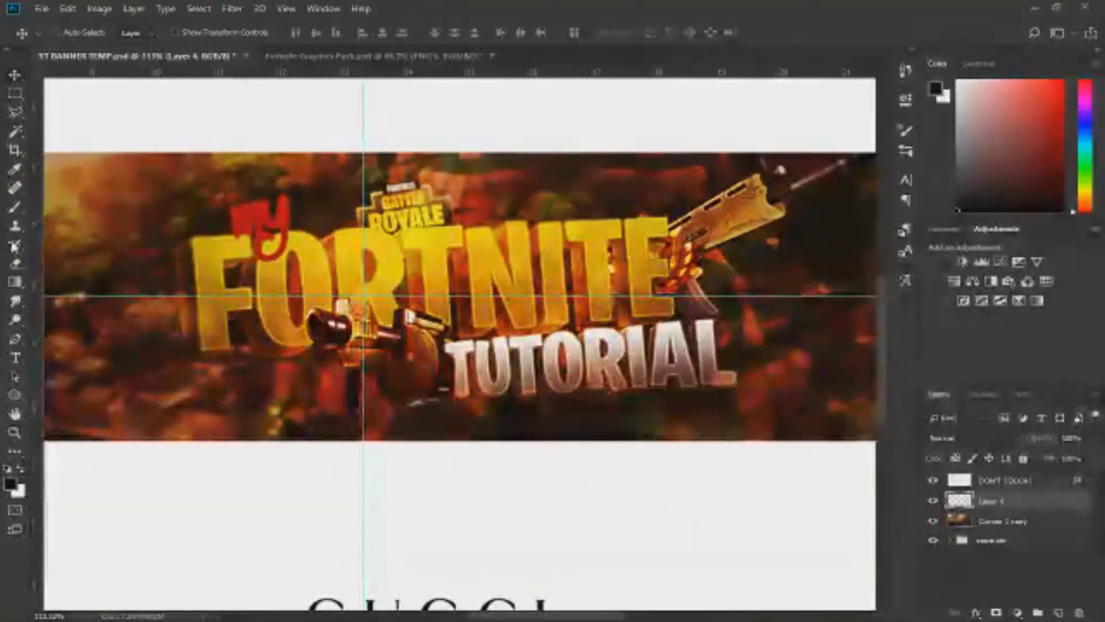
left_click(17, 211)
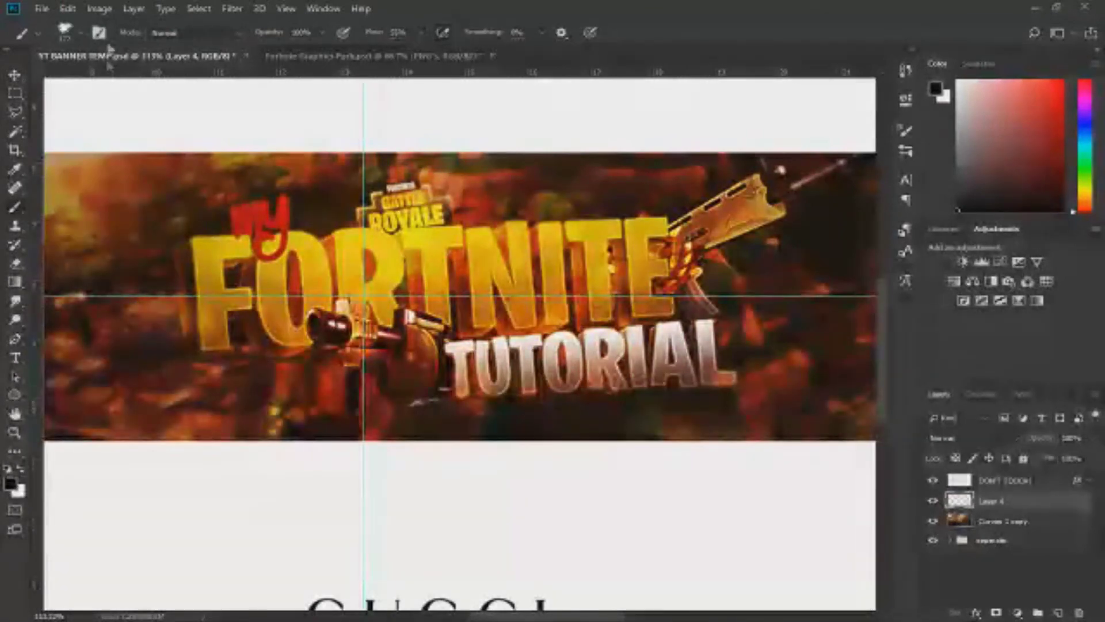